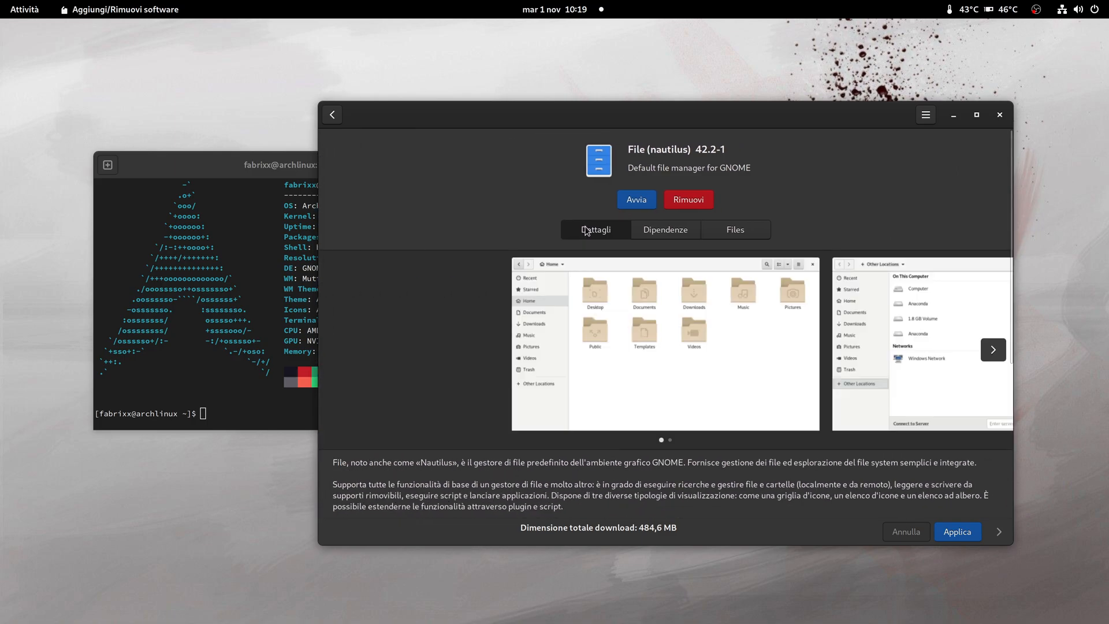
- Start installing all pending package updates from the updates list and accept the transaction summary
{"action": "left_click", "coordinate": [333, 115]}
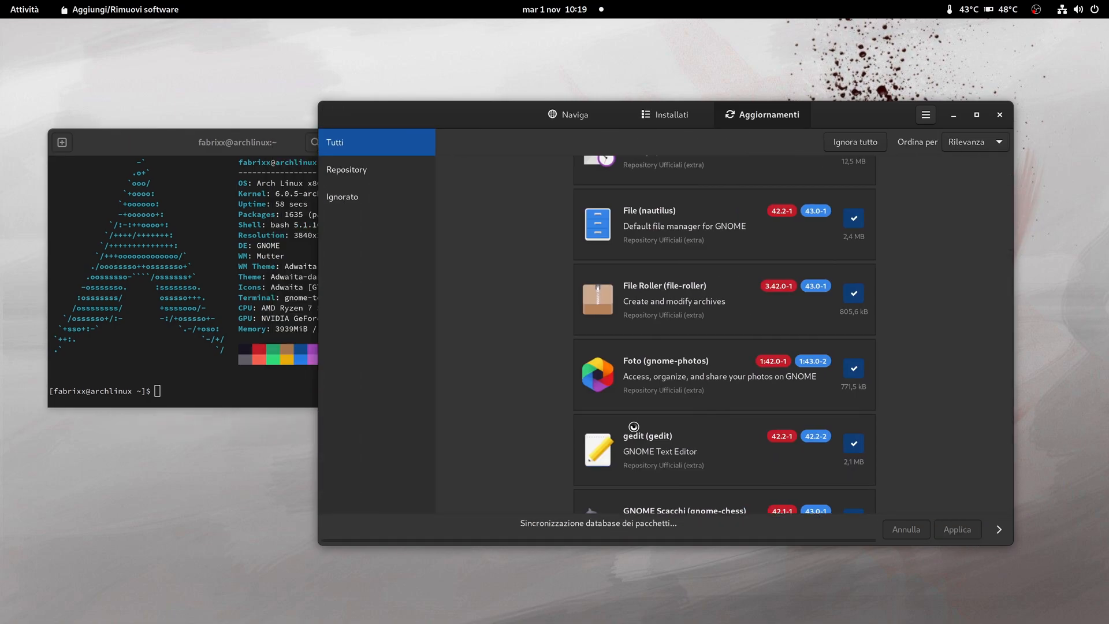
{"action": "scroll", "coordinate": [636, 428], "scroll_direction": "down", "scroll_amount": 6}
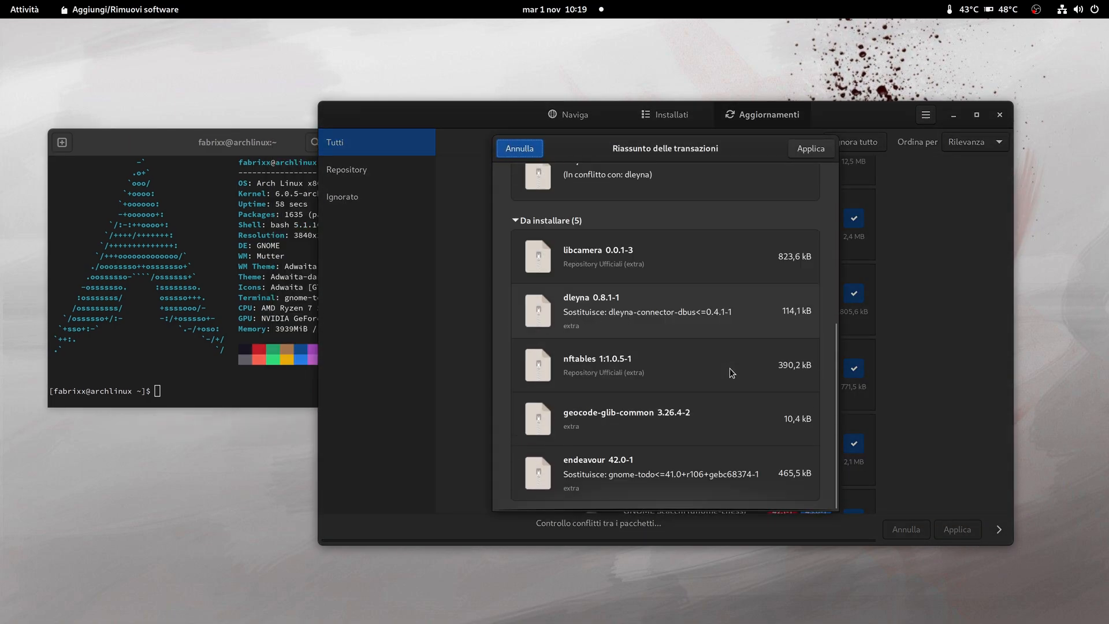
{"action": "left_click", "coordinate": [811, 150]}
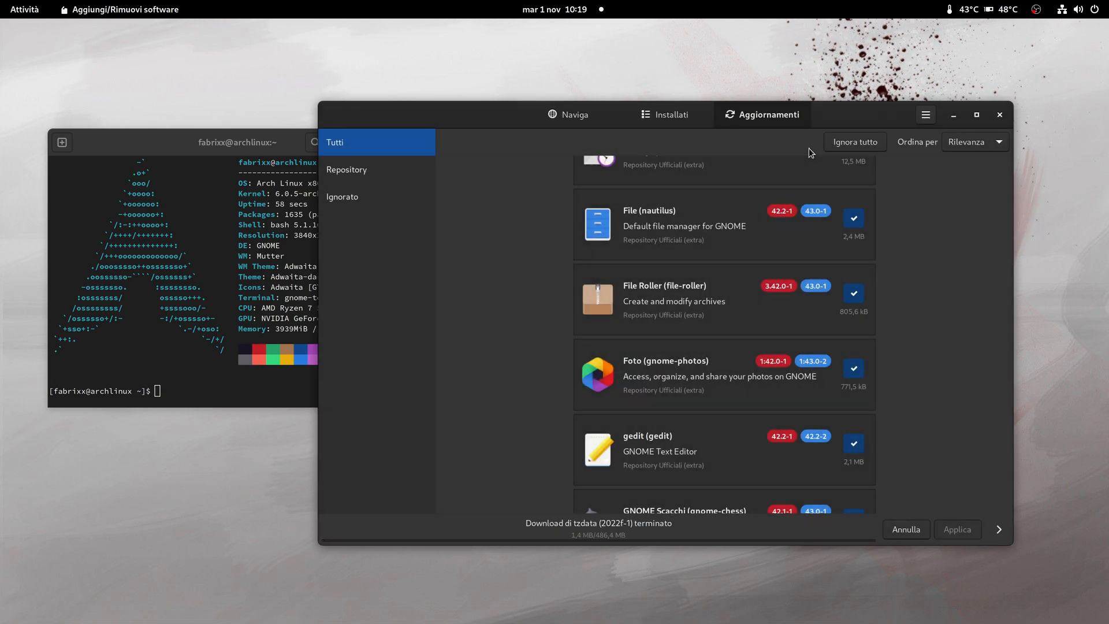
- Look at the neighbouring empty workspace in the overview and return to the workspace with the package manager
{"action": "left_click", "coordinate": [161, 149]}
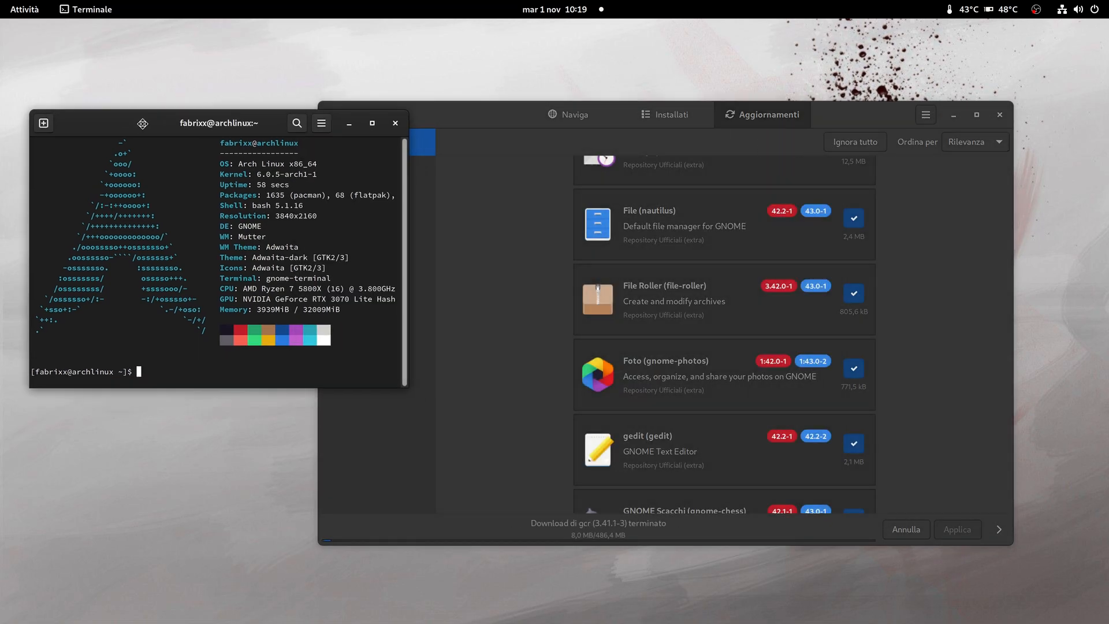
{"action": "key", "text": "super"}
{"action": "left_click", "coordinate": [1049, 295]}
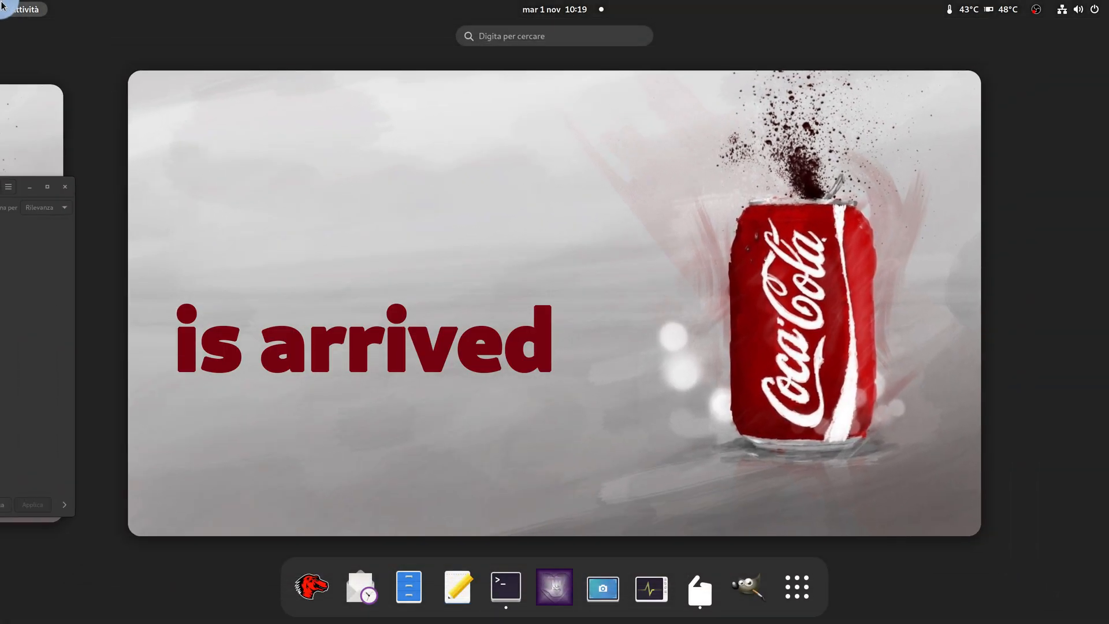
{"action": "left_click", "coordinate": [49, 288]}
{"action": "left_click", "coordinate": [314, 479]}
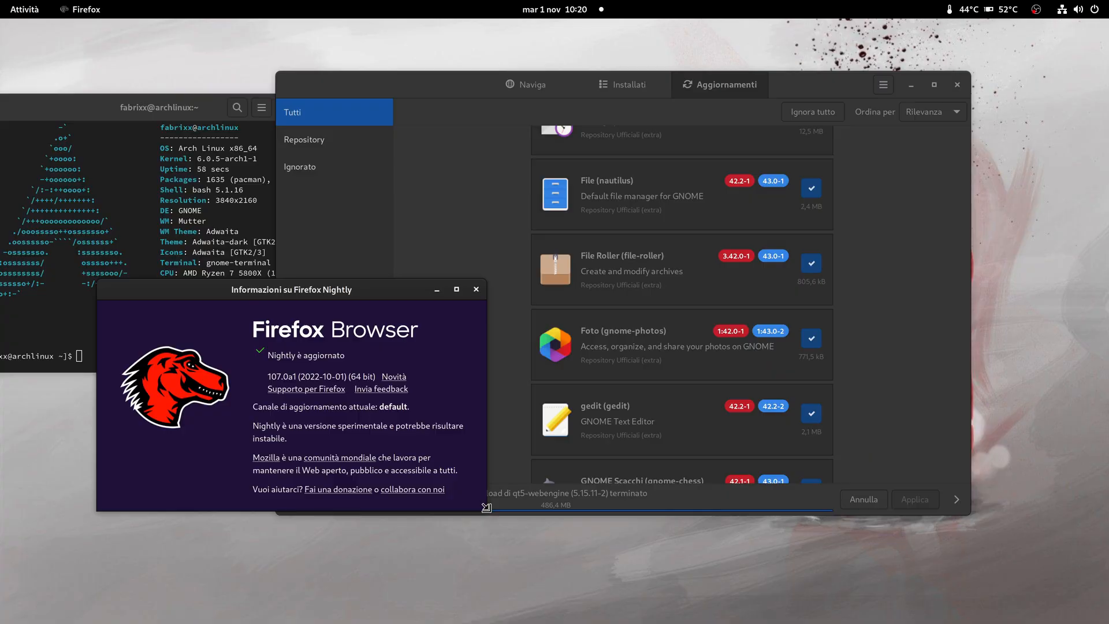
- Clear away the Firefox Nightly information window and close the terminal window
{"action": "left_click_drag", "start_coordinate": [359, 293], "coordinate": [234, 594]}
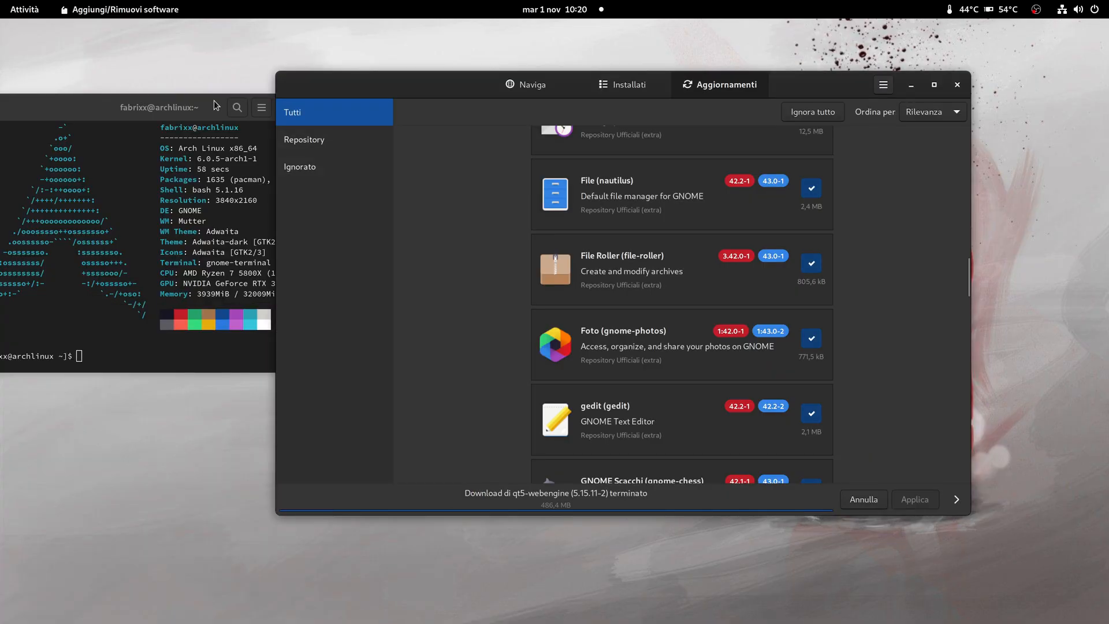
{"action": "left_click_drag", "start_coordinate": [89, 114], "coordinate": [65, 175]}
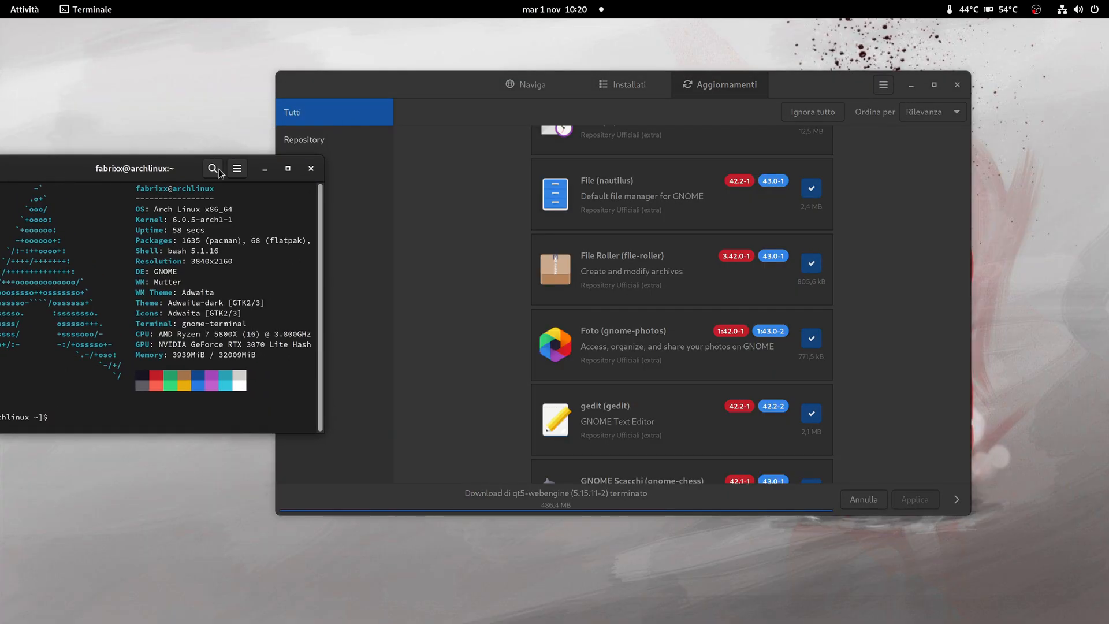
{"action": "left_click", "coordinate": [311, 168]}
- Move the package manager window clear of the can in the wallpaper and make it slightly smaller
{"action": "left_click_drag", "start_coordinate": [462, 103], "coordinate": [219, 130]}
{"action": "scroll", "coordinate": [693, 239], "scroll_direction": "down", "scroll_amount": 10}
{"action": "left_click_drag", "start_coordinate": [709, 239], "coordinate": [698, 197]}
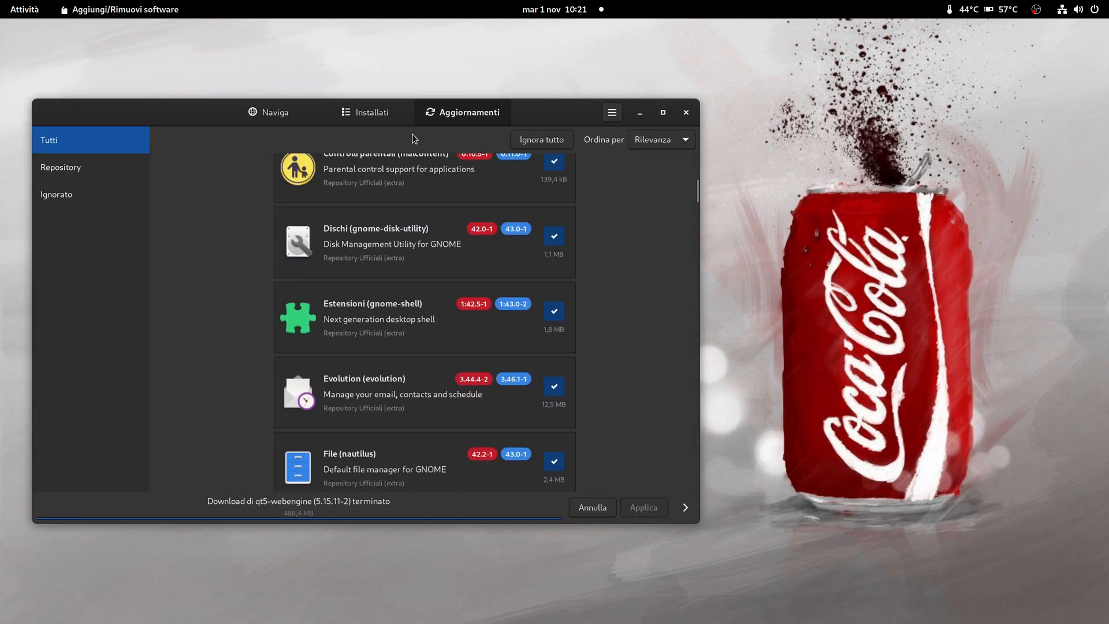
- Examine the detailed download log of the running update and return to the updates list
{"action": "left_click", "coordinate": [684, 508]}
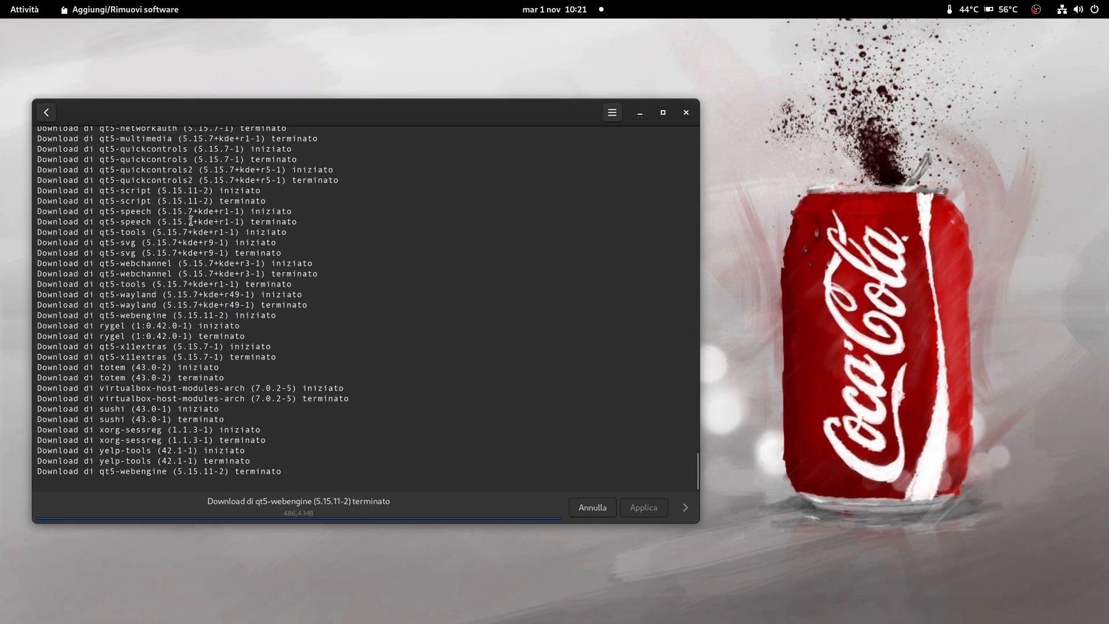
{"action": "left_click", "coordinate": [47, 113]}
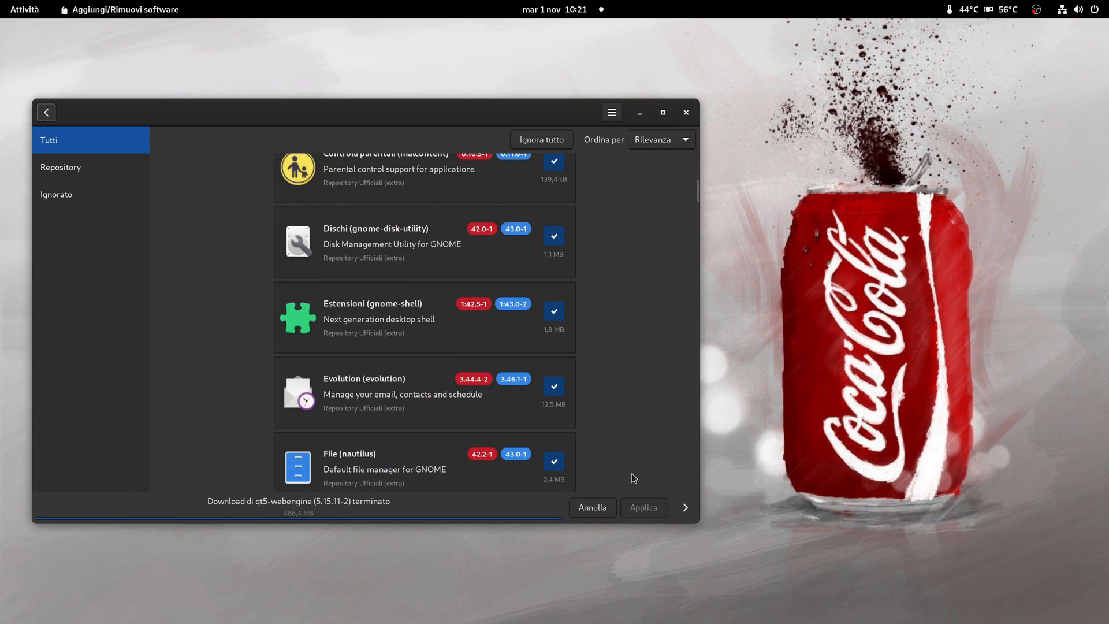
{"action": "key", "text": "super"}
{"action": "key", "text": "super"}
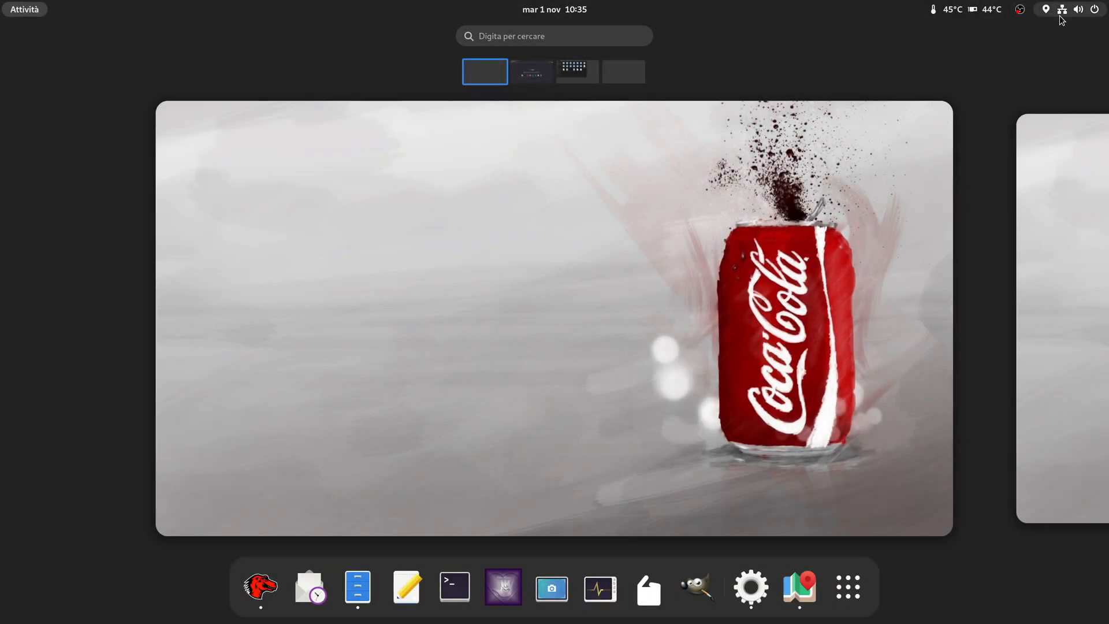
- Expand the sound output list in the system quick settings and open the audio settings from it
{"action": "left_click", "coordinate": [1062, 13]}
{"action": "left_click", "coordinate": [1077, 74]}
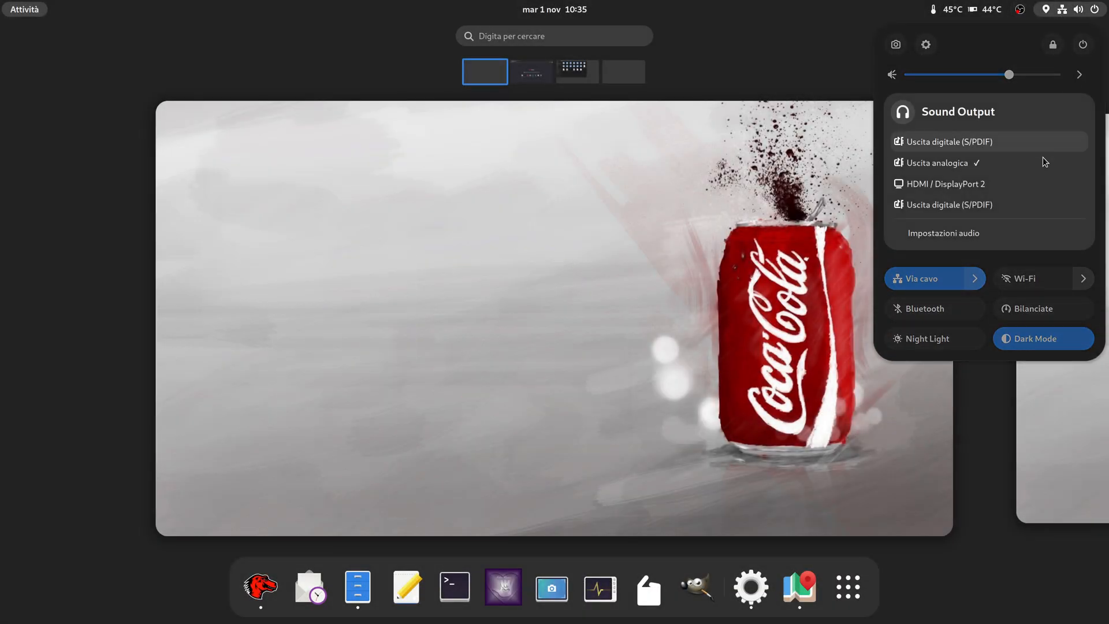
{"action": "left_click", "coordinate": [989, 234]}
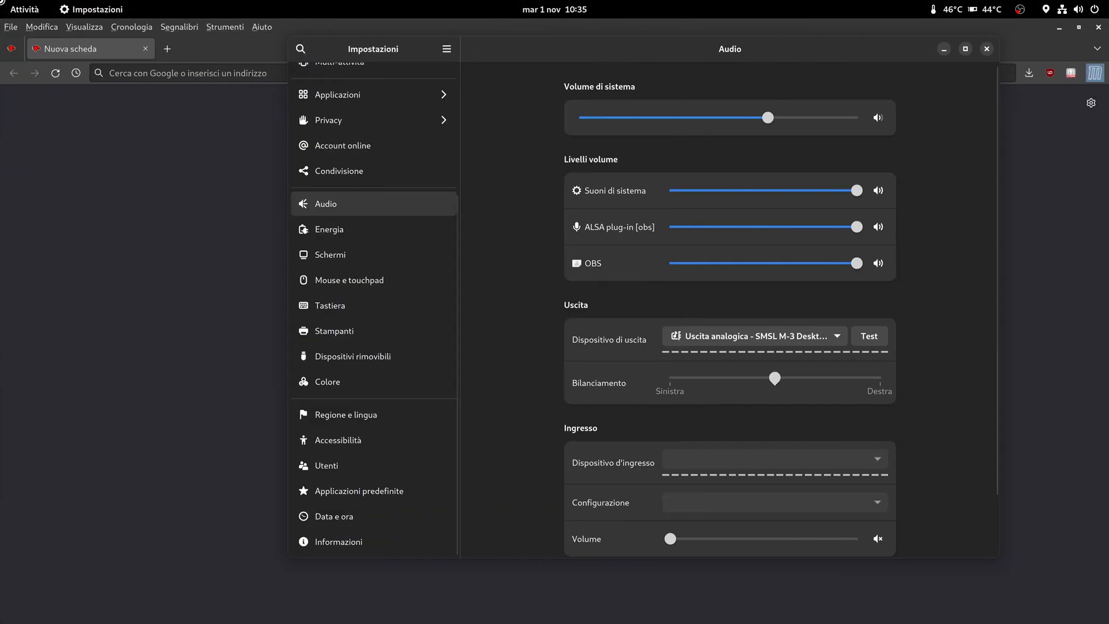
- Switch to the workspace holding the file manager and check the sound output choices in the quick settings
{"action": "mouse_move", "coordinate": [2, 1]}
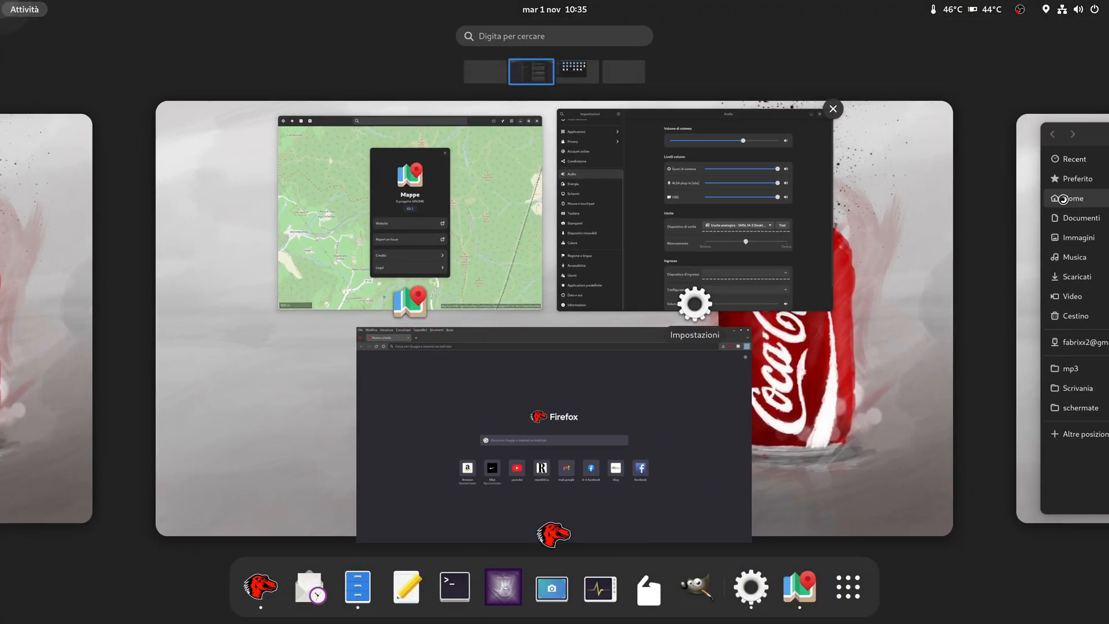
{"action": "left_click", "coordinate": [1068, 188]}
{"action": "left_click", "coordinate": [1069, 9]}
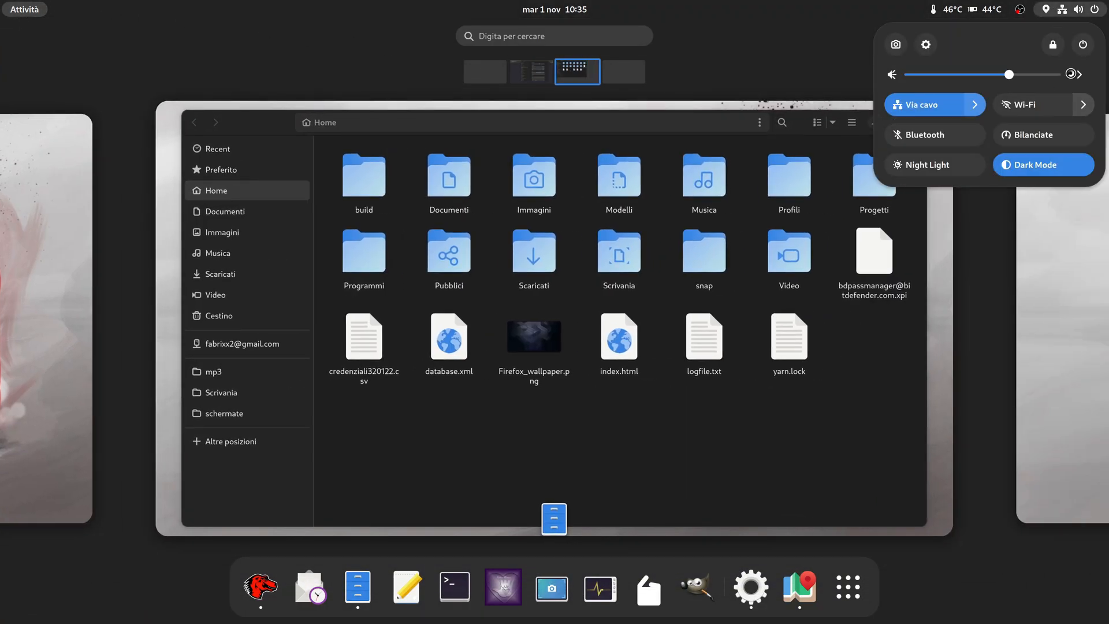
{"action": "left_click", "coordinate": [1080, 76]}
{"action": "key", "text": "Escape"}
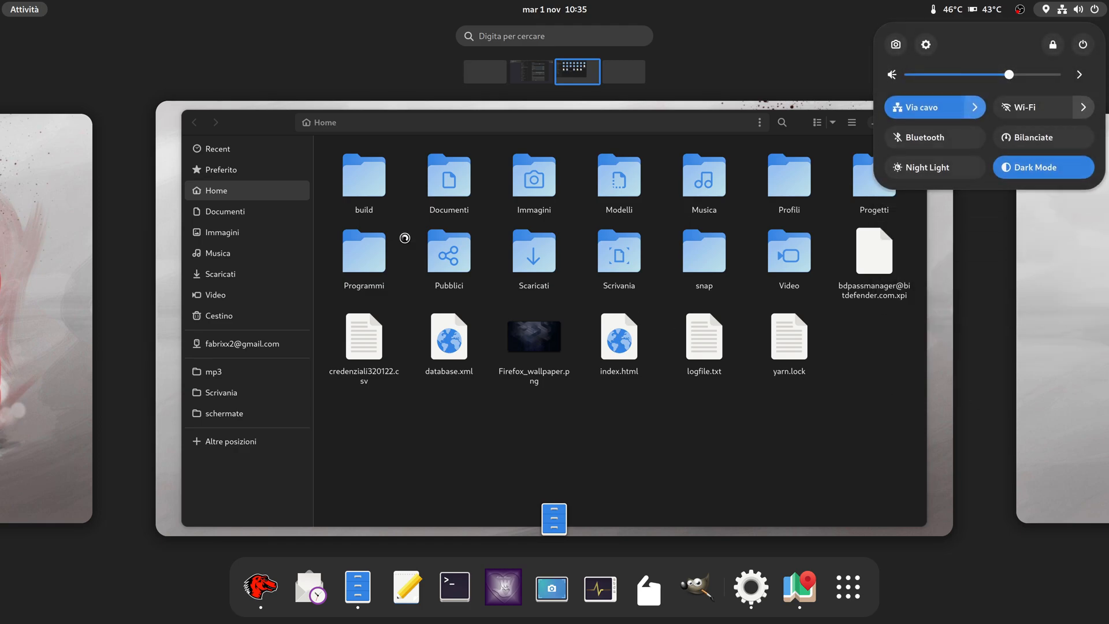
{"action": "left_click", "coordinate": [385, 414]}
- Find the Software application by searching for "gnome", launch it and show its version information
{"action": "mouse_move", "coordinate": [0, 0]}
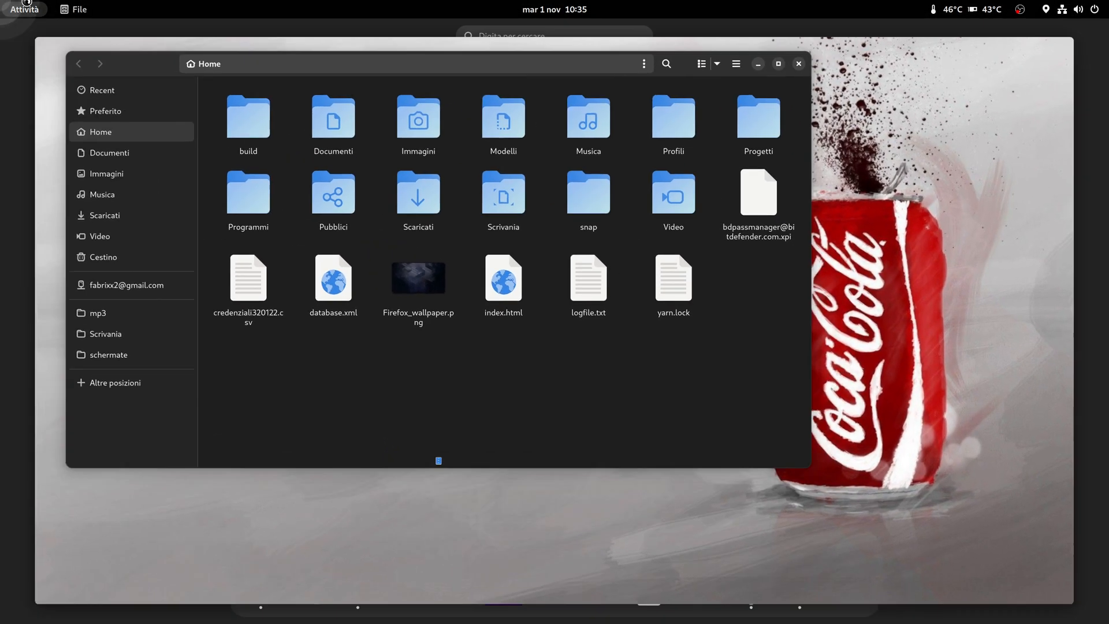
{"action": "type", "text": "gnome"}
{"action": "left_click", "coordinate": [615, 101]}
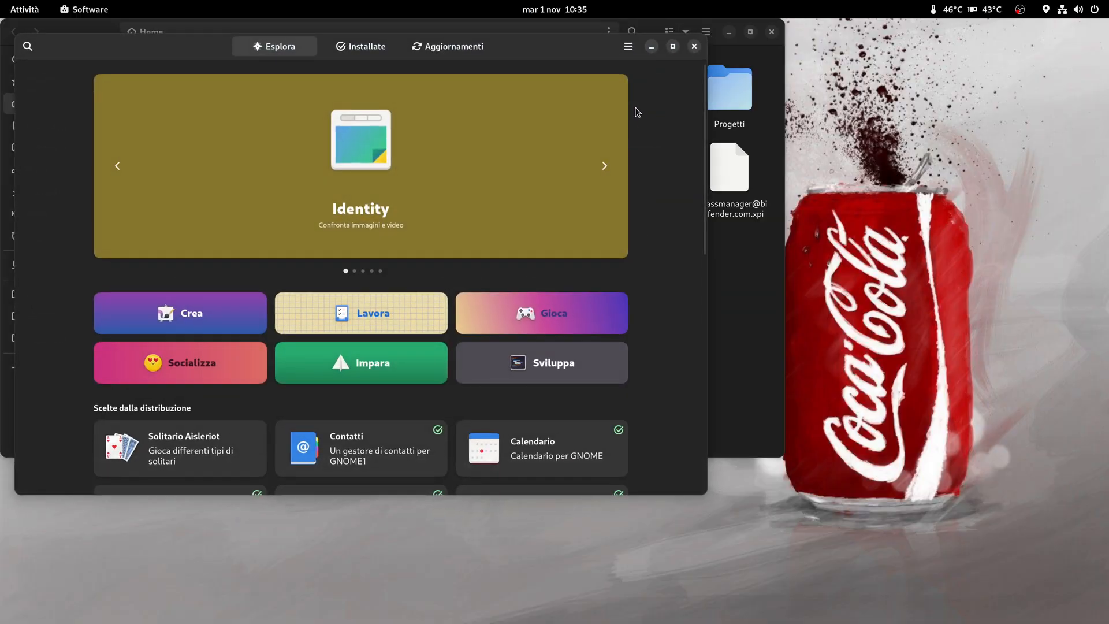
{"action": "left_click", "coordinate": [629, 47]}
{"action": "left_click", "coordinate": [647, 111]}
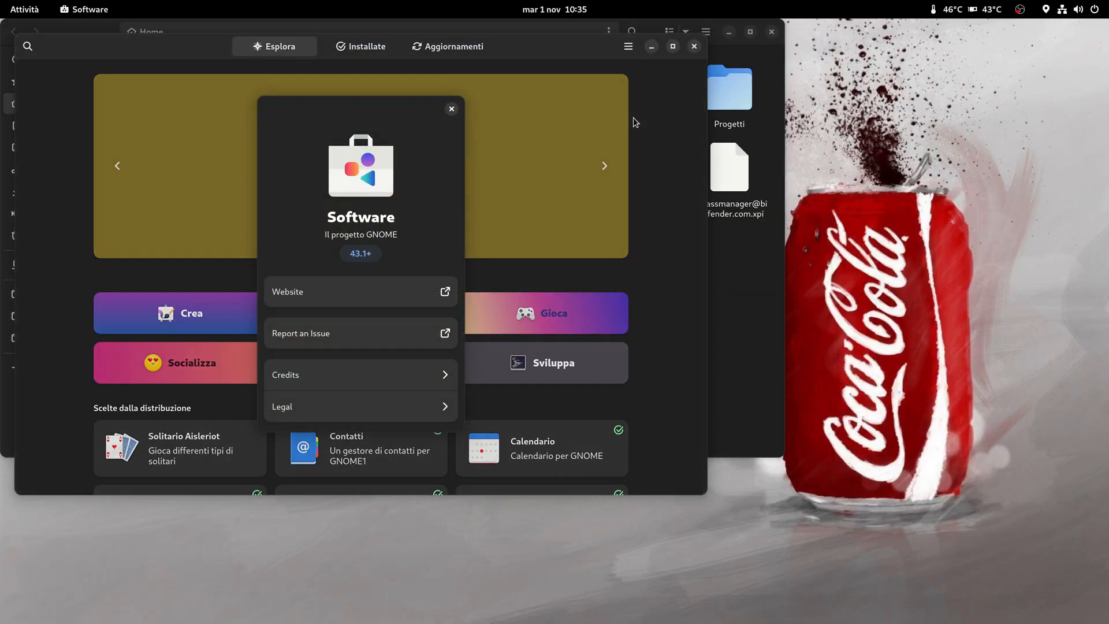
- Find Personalizzazioni by searching for "twe", launch it and show its version information
{"action": "mouse_move", "coordinate": [0, 0]}
{"action": "type", "text": "twe"}
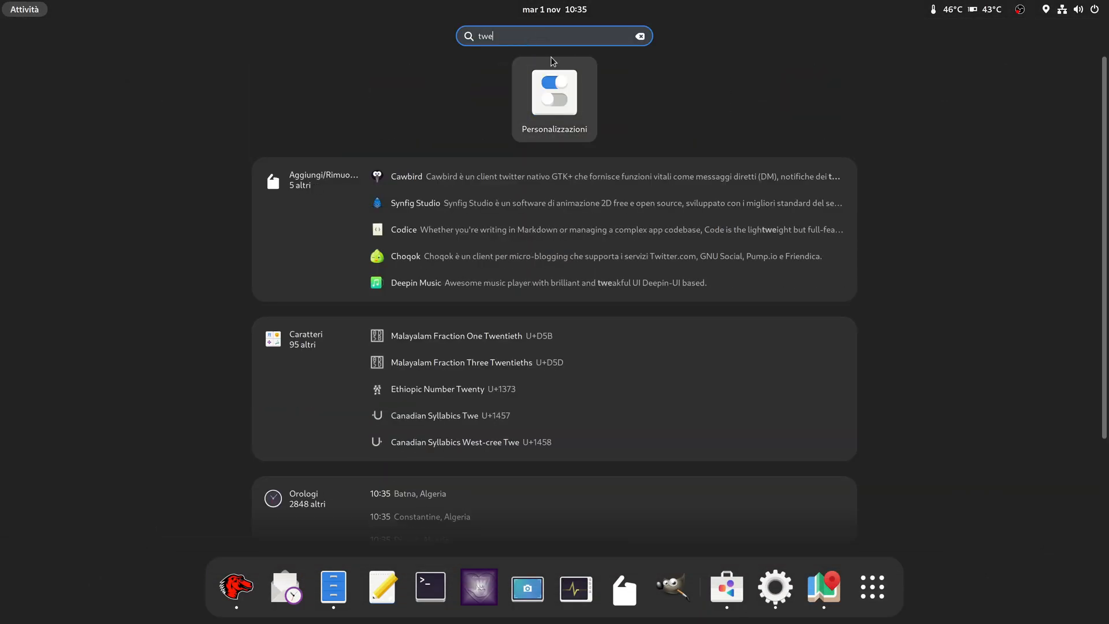
{"action": "left_click", "coordinate": [567, 96]}
{"action": "left_click", "coordinate": [399, 134]}
{"action": "left_click", "coordinate": [439, 196]}
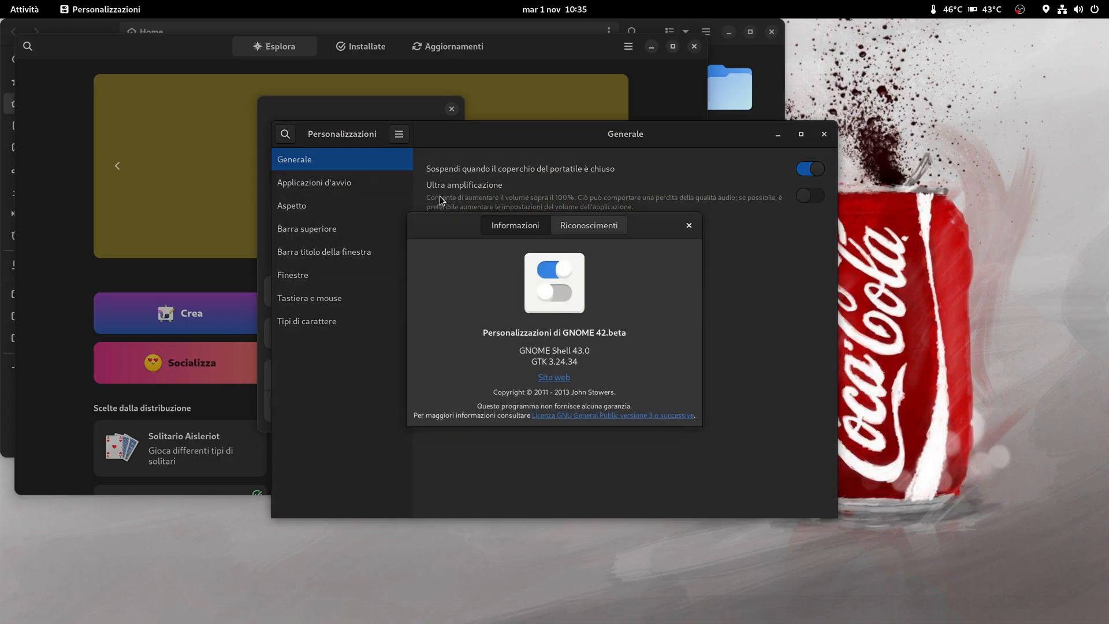
- Close Personalizzazioni with its information dialog, and close the file manager window behind Software
{"action": "left_click", "coordinate": [690, 225]}
{"action": "left_click", "coordinate": [824, 134]}
{"action": "left_click", "coordinate": [768, 43]}
{"action": "left_click", "coordinate": [772, 31]}
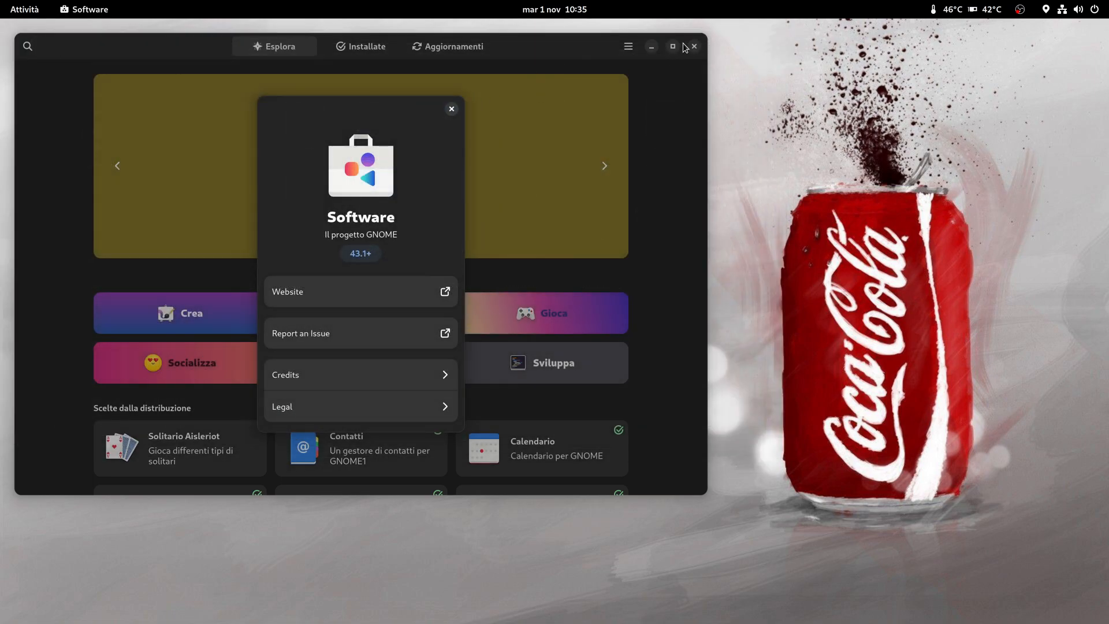
- Open the Informazioni page in Impostazioni to view the hardware and GNOME version details
{"action": "mouse_move", "coordinate": [1, 1]}
{"action": "scroll", "coordinate": [357, 195], "scroll_direction": "down", "scroll_amount": 1}
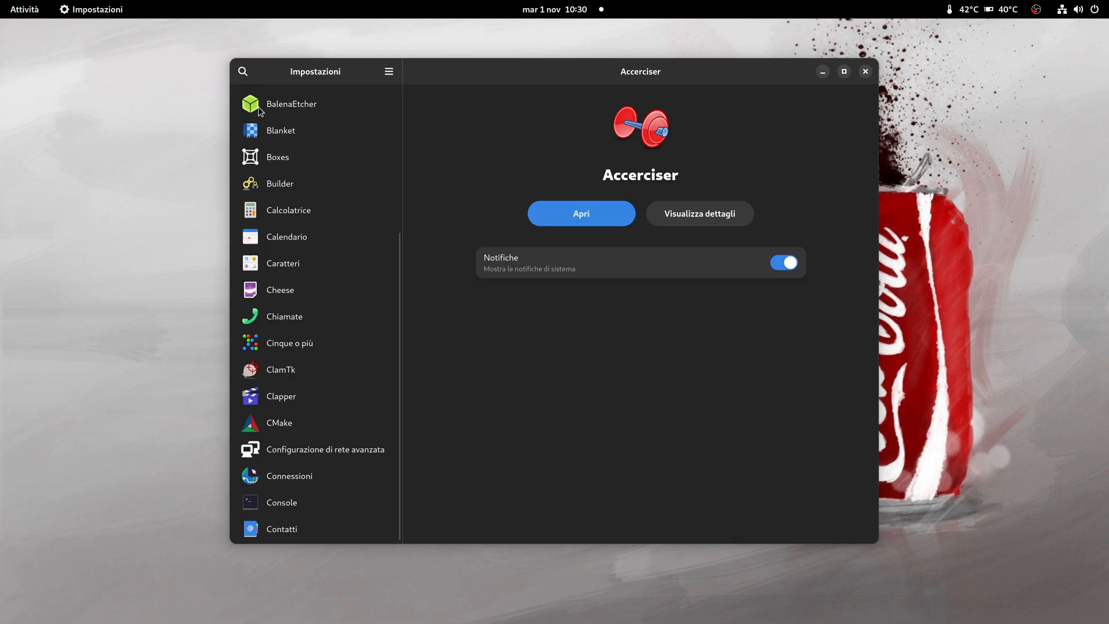
{"action": "scroll", "coordinate": [327, 460], "scroll_direction": "down", "scroll_amount": 5}
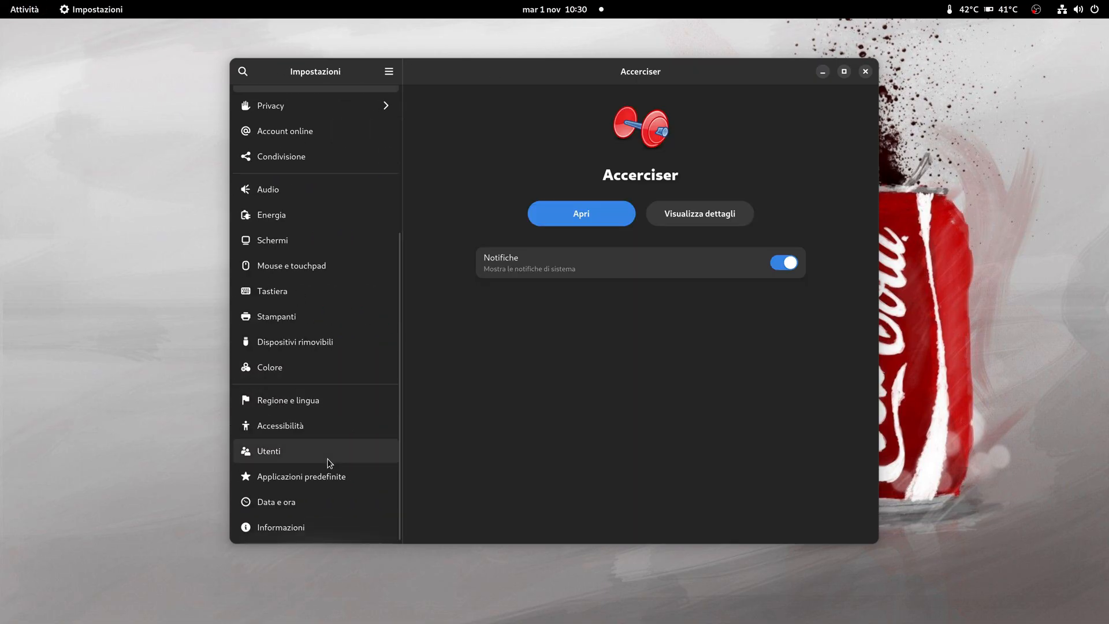
{"action": "left_click", "coordinate": [339, 531]}
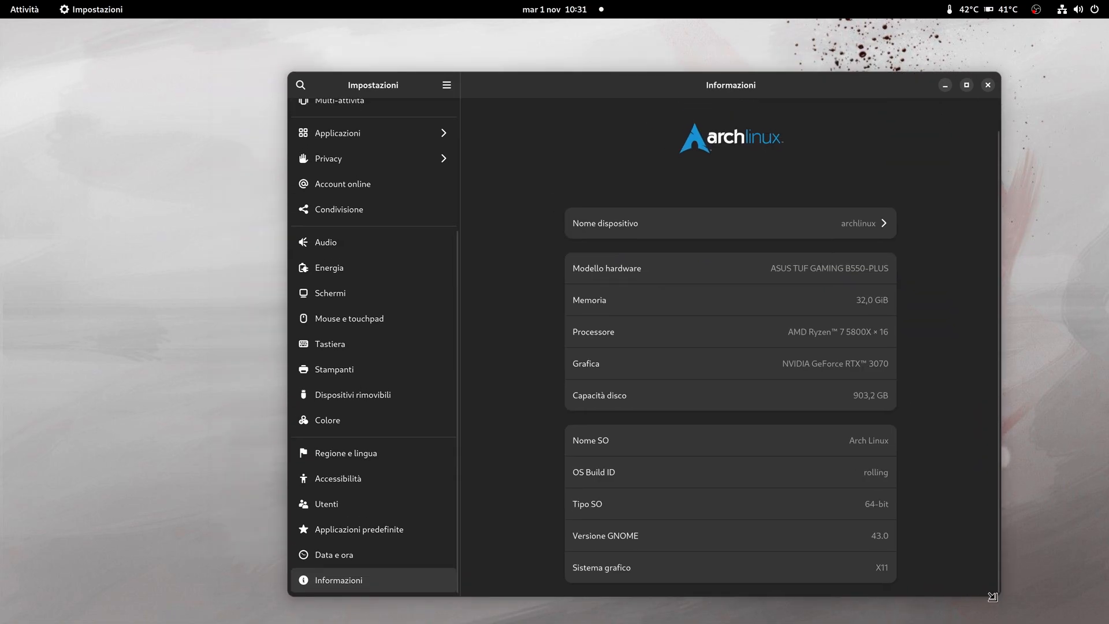
- Launch the file manager from the overview and minimize the Impostazioni window
{"action": "mouse_move", "coordinate": [1, 1]}
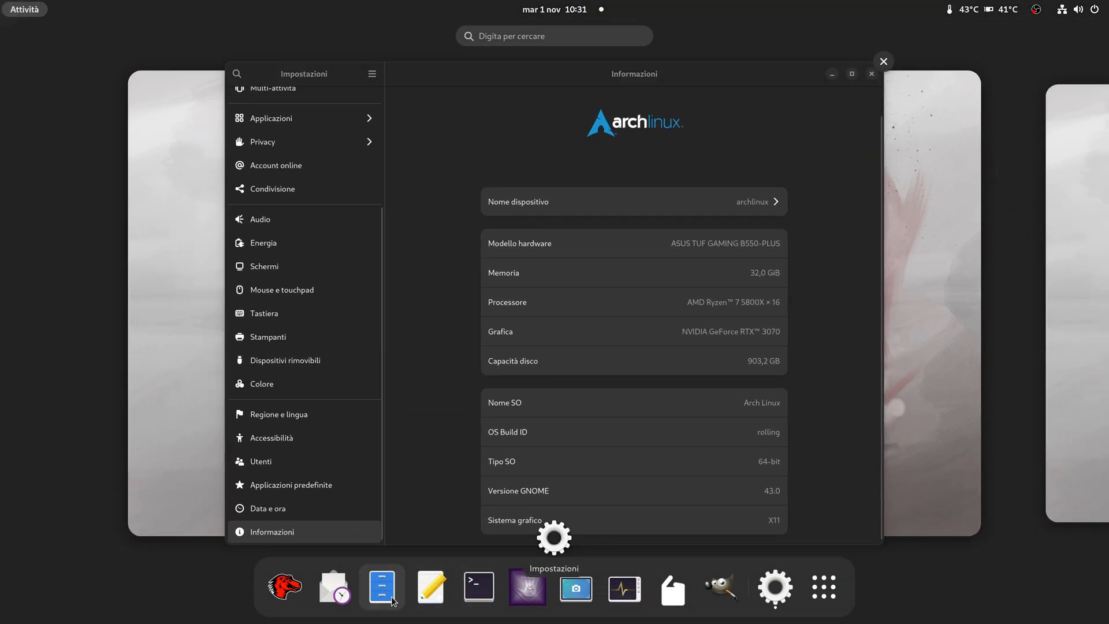
{"action": "key", "text": "Escape"}
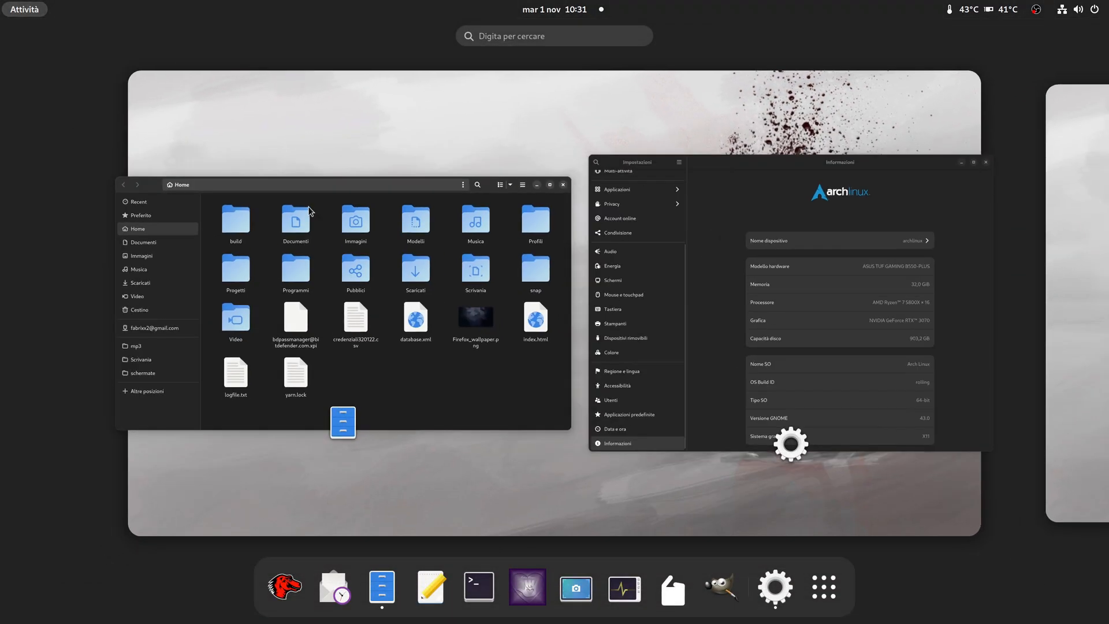
{"action": "left_click", "coordinate": [293, 356]}
{"action": "left_click", "coordinate": [945, 86]}
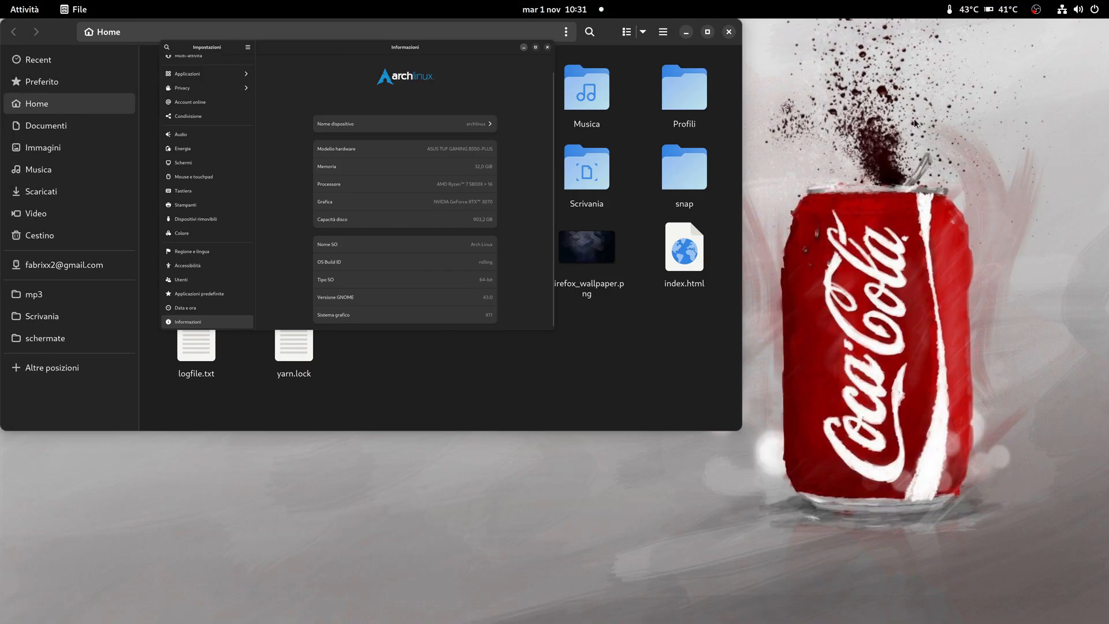
- Enlarge the file manager window slightly and open its version information
{"action": "left_click_drag", "start_coordinate": [741, 428], "coordinate": [784, 455]}
{"action": "left_click", "coordinate": [708, 36]}
{"action": "left_click", "coordinate": [705, 255]}
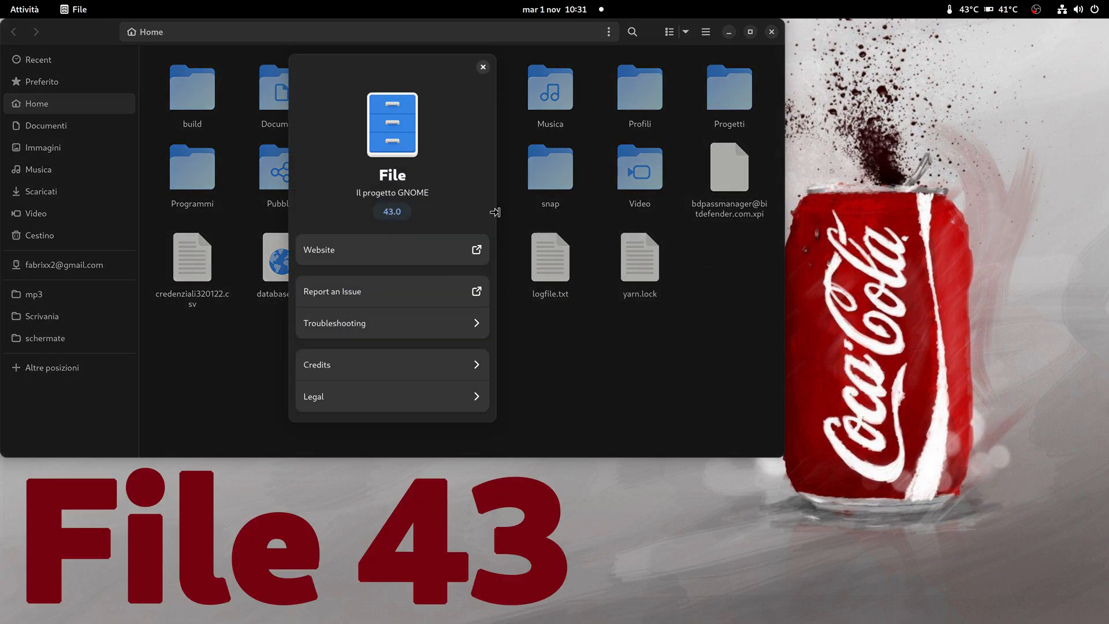
- Close the file manager's information dialog and the file manager window
{"action": "key", "text": "super"}
{"action": "key", "text": "super"}
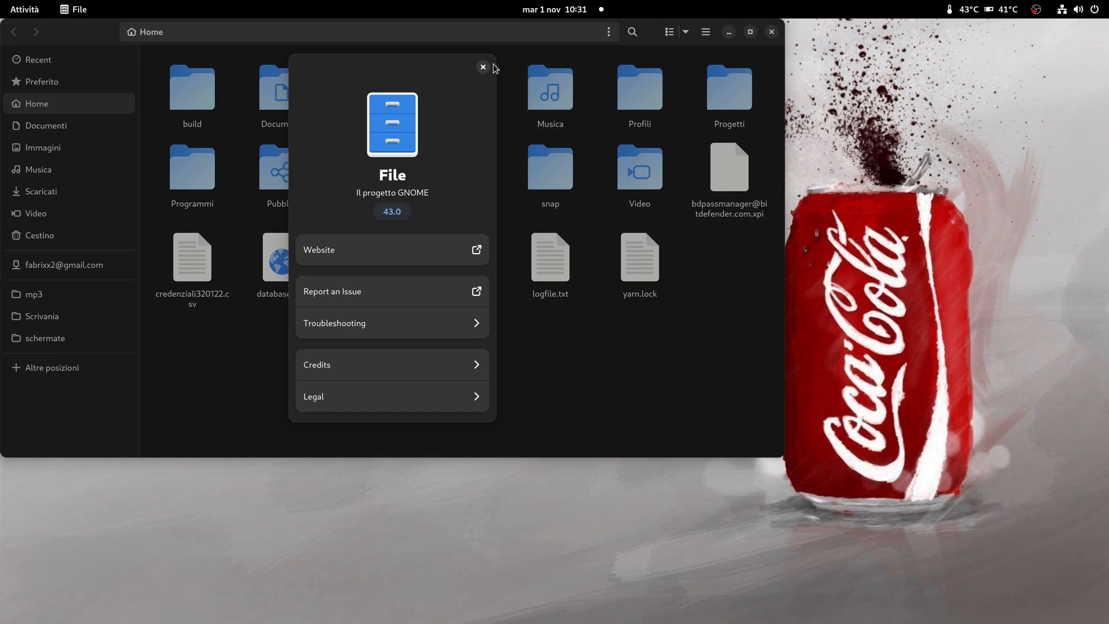
{"action": "left_click", "coordinate": [483, 66]}
{"action": "left_click", "coordinate": [771, 32]}
- Switch to the workspace containing the Mappe window and open the app's version information
{"action": "mouse_move", "coordinate": [8, 10]}
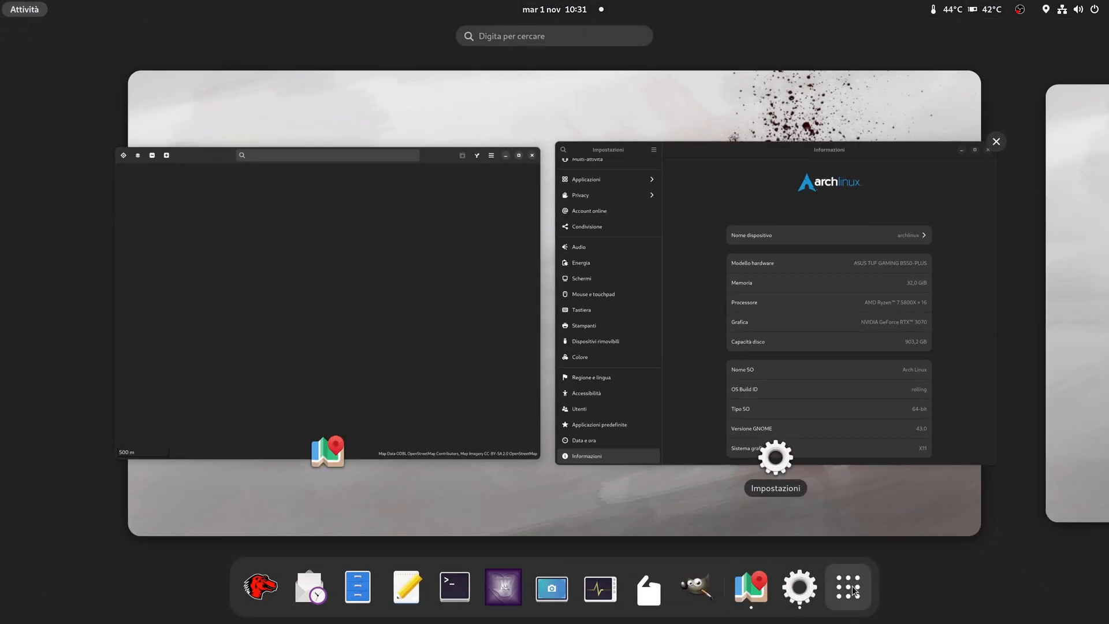
{"action": "left_click", "coordinate": [855, 591]}
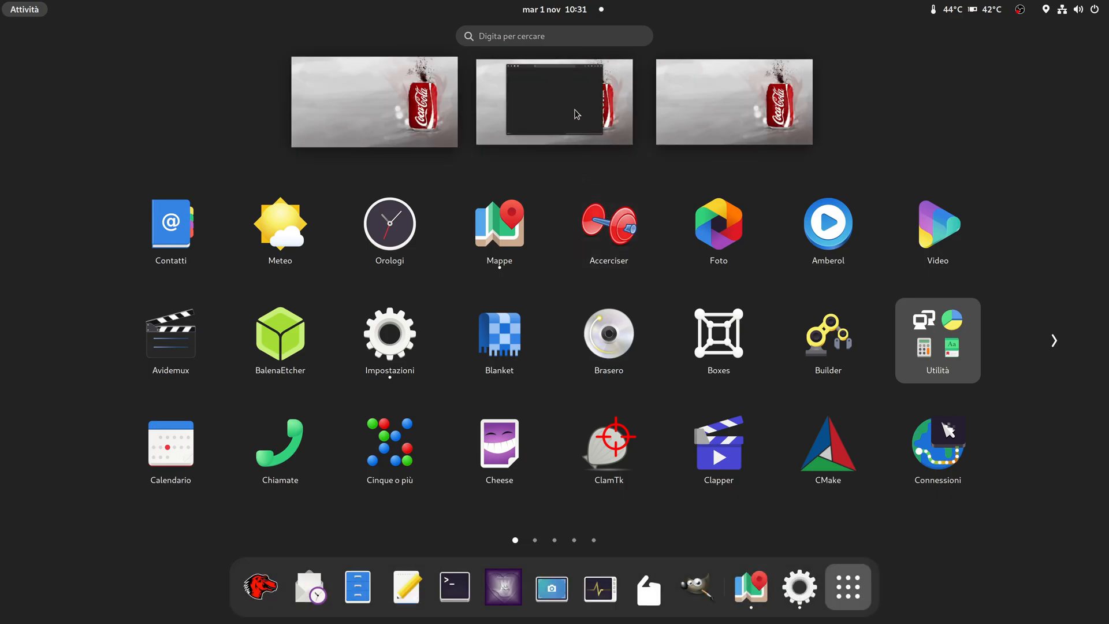
{"action": "left_click", "coordinate": [540, 95]}
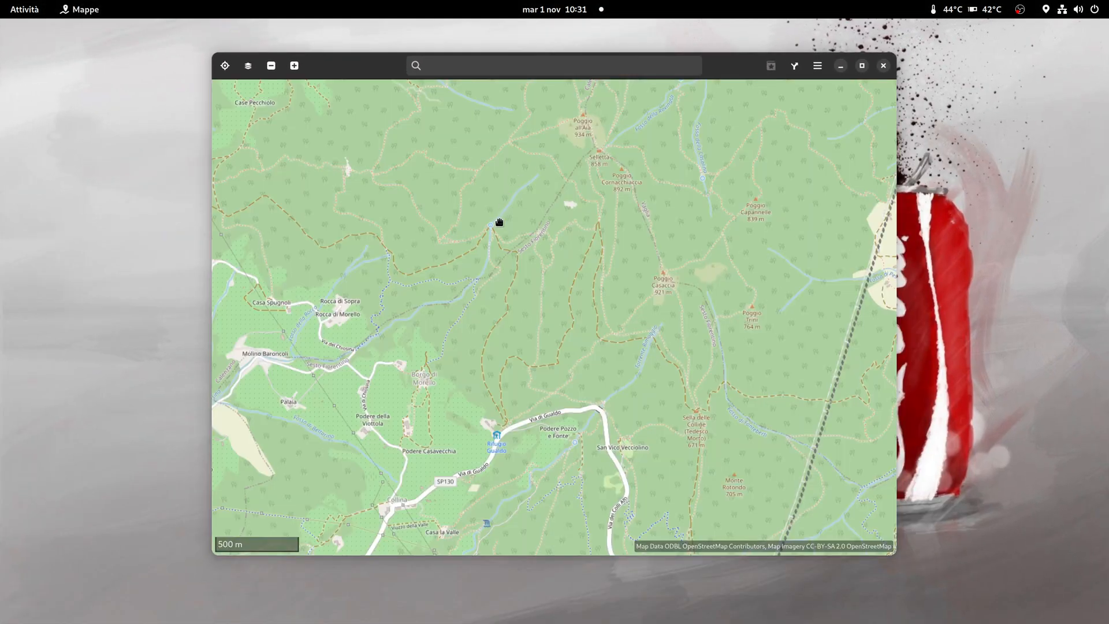
{"action": "left_click", "coordinate": [818, 67]}
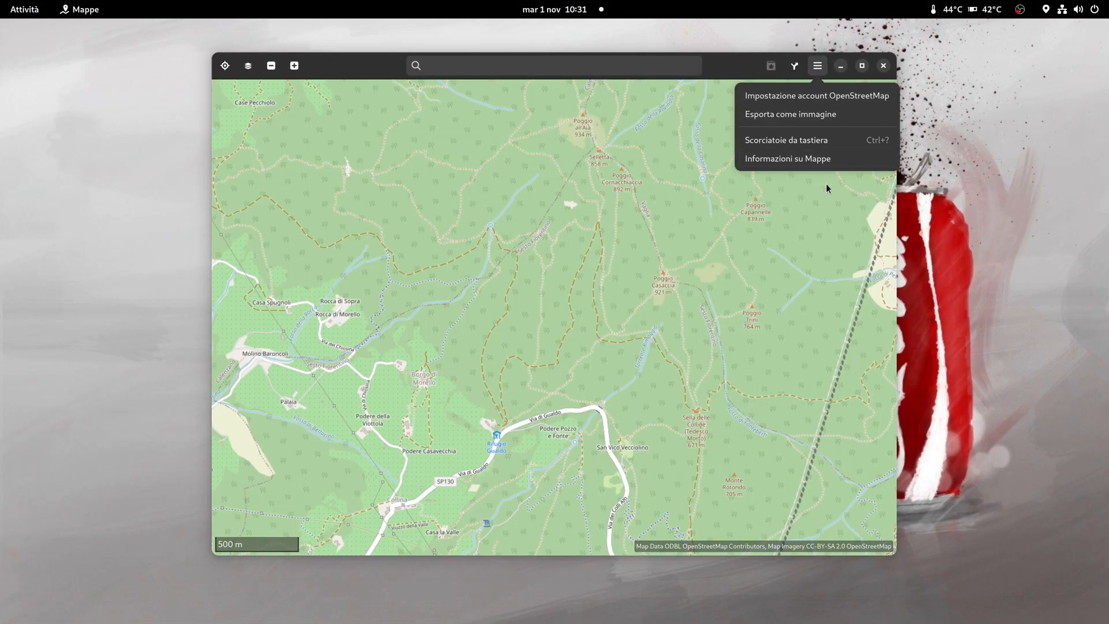
{"action": "left_click", "coordinate": [811, 159]}
- Bring up the file manager's Home window on the Mappe workspace
{"action": "mouse_move", "coordinate": [0, 0]}
{"action": "left_click", "coordinate": [1069, 9]}
{"action": "left_click", "coordinate": [1026, 170]}
{"action": "left_click", "coordinate": [1025, 168]}
{"action": "key", "text": "Escape"}
{"action": "key", "text": "Escape"}
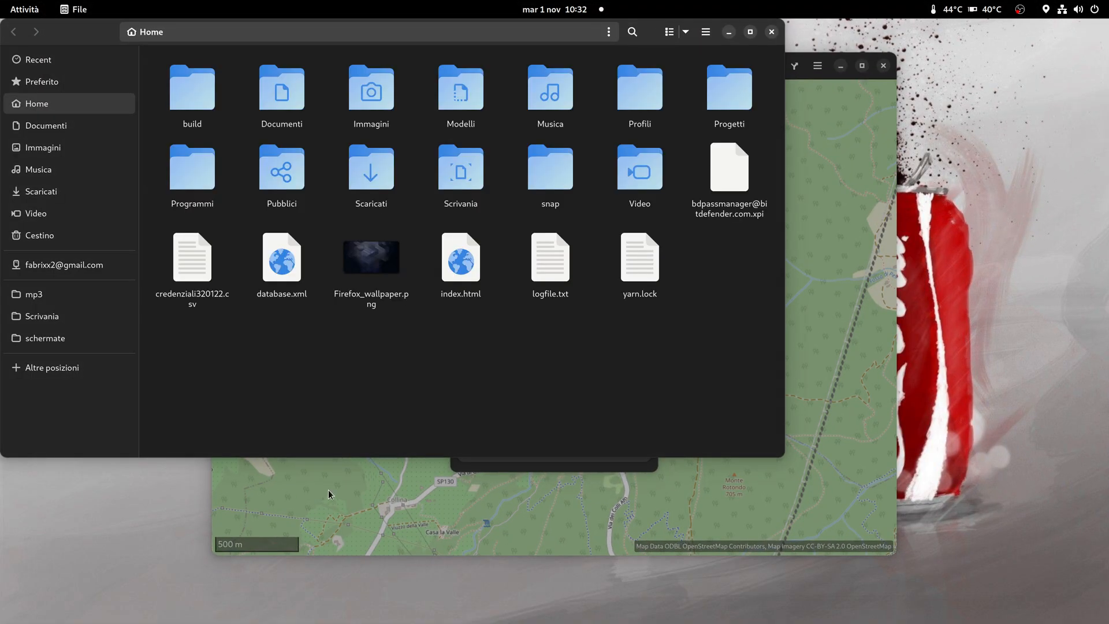
- Return to the Impostazioni window and look through the Multi-attività page
{"action": "mouse_move", "coordinate": [0, 0]}
{"action": "left_click", "coordinate": [1068, 9]}
{"action": "left_click", "coordinate": [1044, 173]}
{"action": "left_click", "coordinate": [1038, 168]}
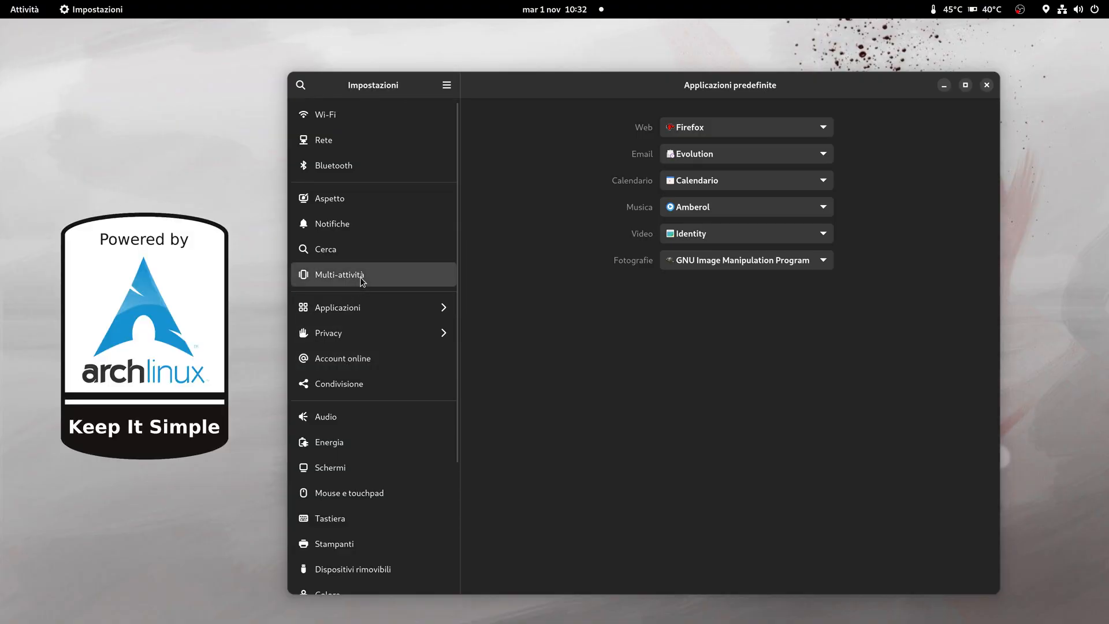
{"action": "left_click", "coordinate": [362, 277]}
{"action": "scroll", "coordinate": [731, 479], "scroll_direction": "down", "scroll_amount": 5}
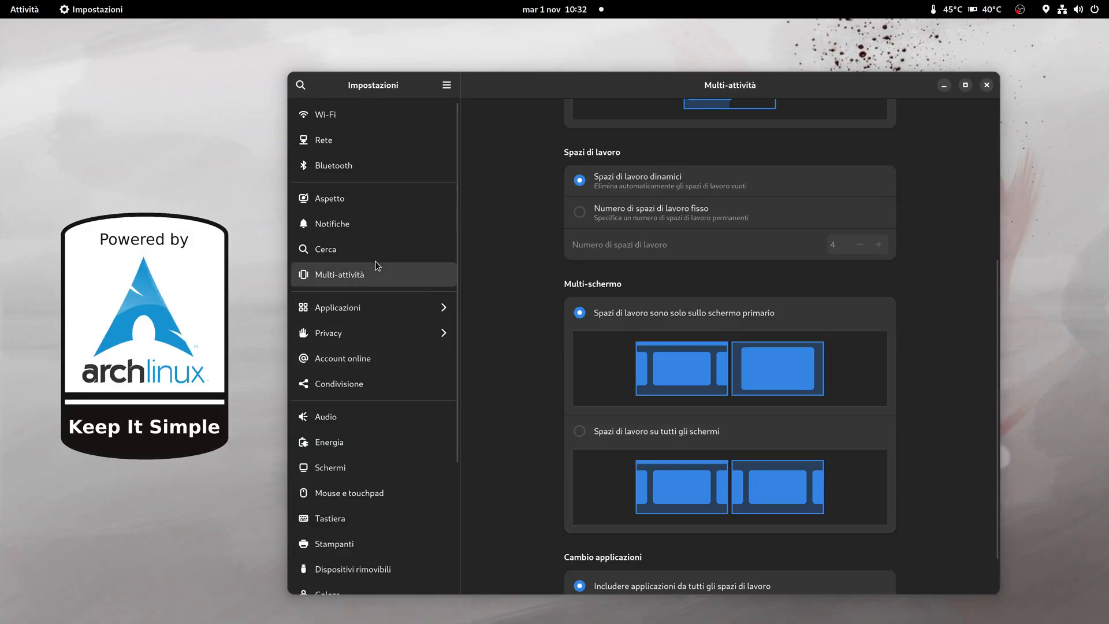
- View the Servizi di localizzazione page under Privacy, and go back to the main settings list
{"action": "left_click", "coordinate": [367, 338]}
{"action": "left_click", "coordinate": [346, 140]}
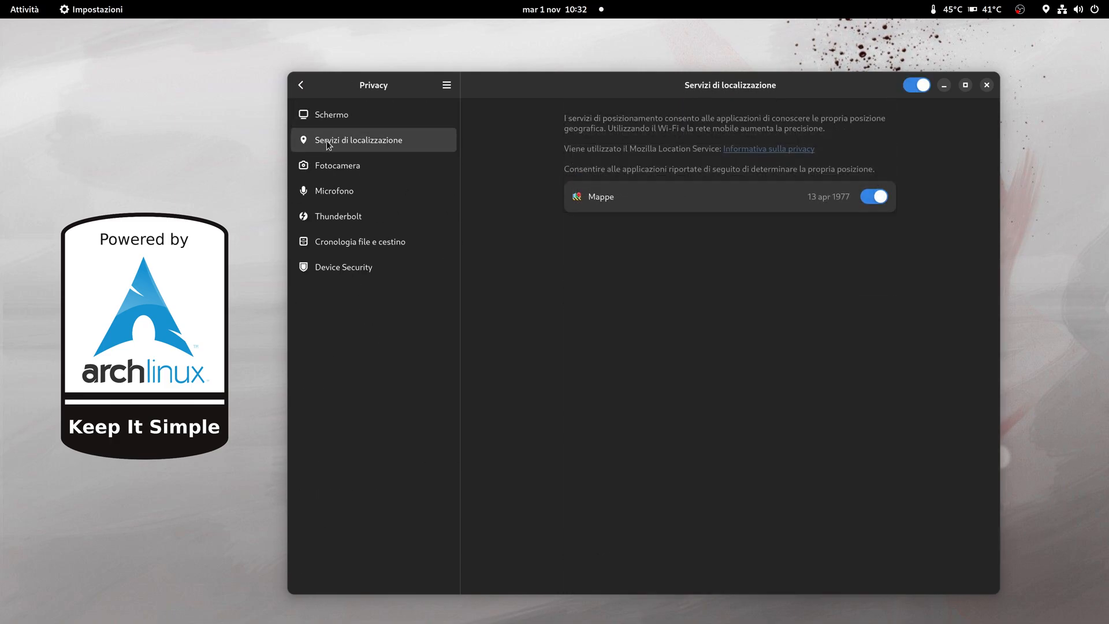
{"action": "left_click", "coordinate": [301, 87]}
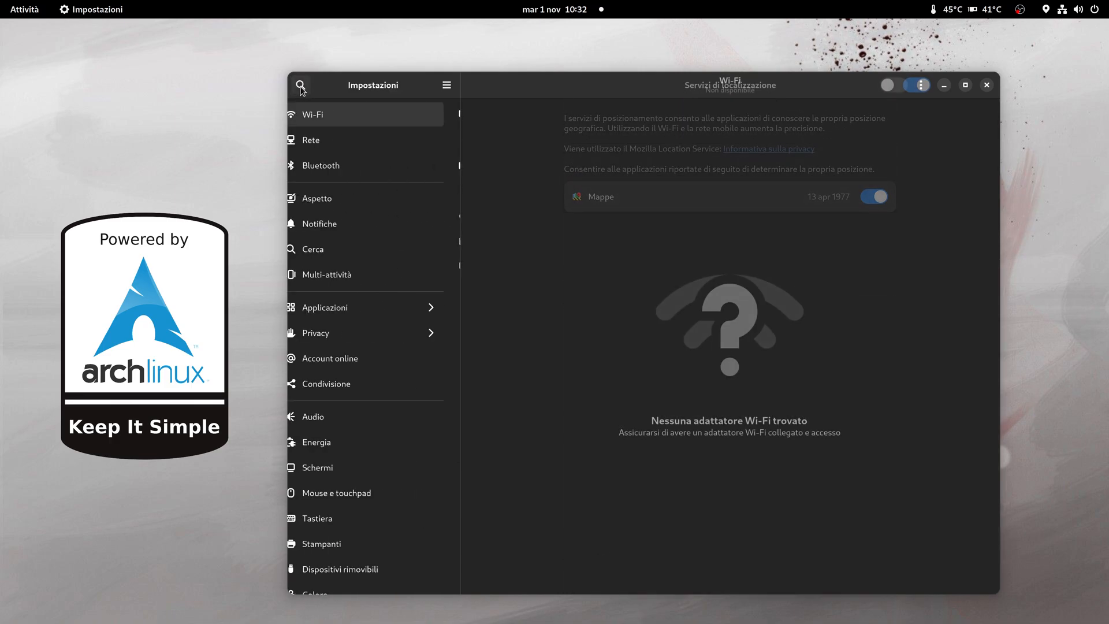
- View the Notifiche and Colore pages in Impostazioni
{"action": "left_click", "coordinate": [363, 226]}
{"action": "scroll", "coordinate": [362, 226], "scroll_direction": "down", "scroll_amount": 4}
{"action": "left_click", "coordinate": [355, 383]}
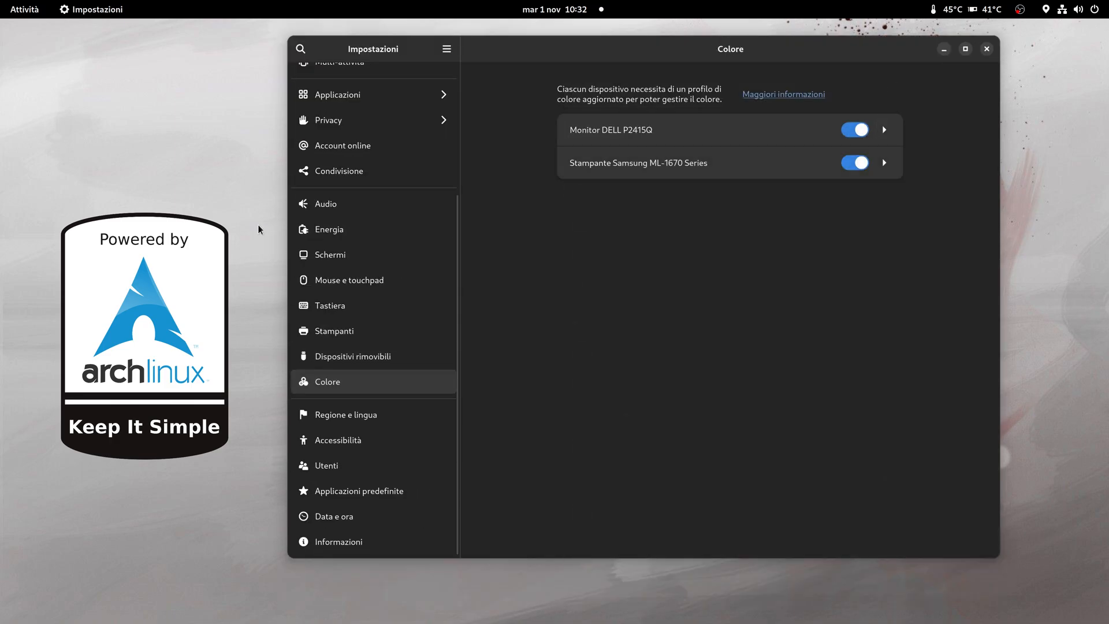
- Search the overview for "gnom", launch Estensioni and look through the list of installed extensions
{"action": "mouse_move", "coordinate": [1, 1]}
{"action": "type", "text": "gnom"}
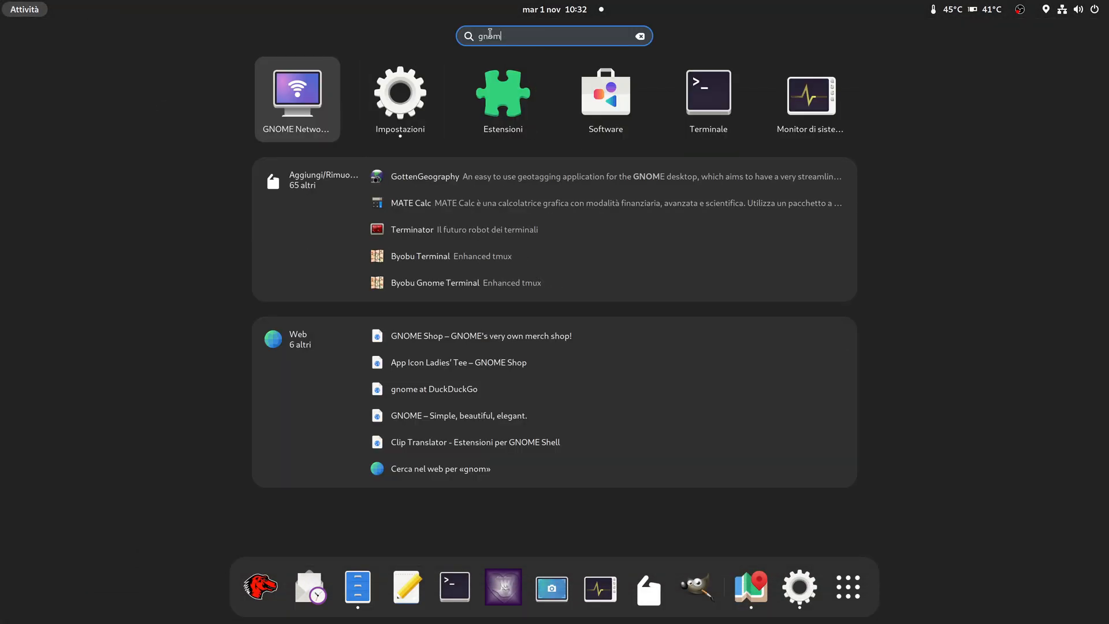
{"action": "left_click", "coordinate": [507, 109]}
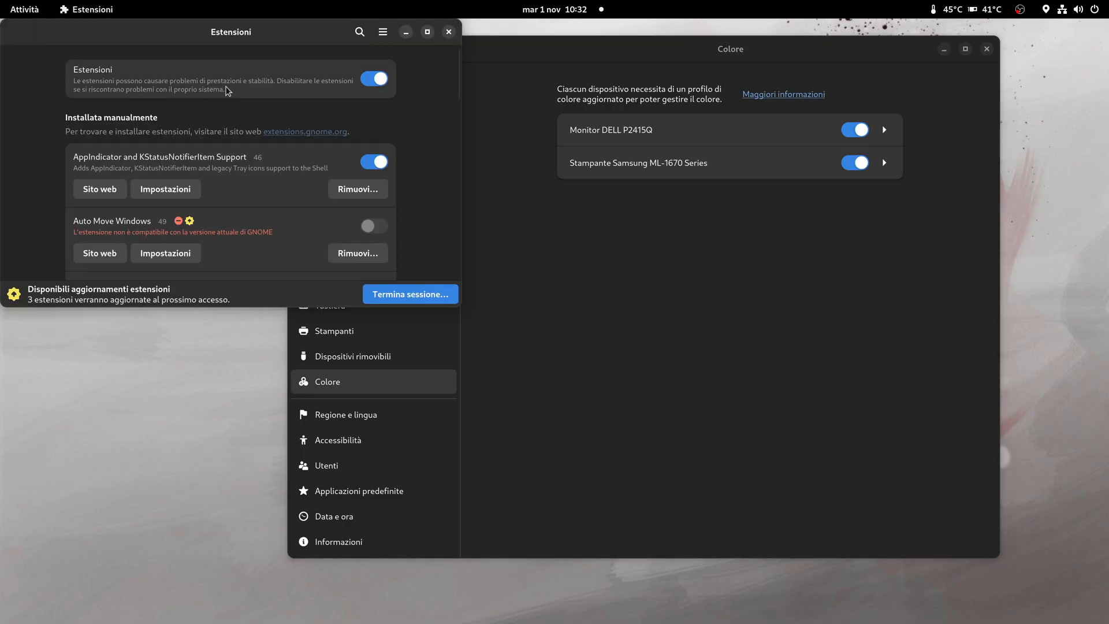
{"action": "mouse_move", "coordinate": [1, 1]}
{"action": "left_click", "coordinate": [333, 364]}
{"action": "scroll", "coordinate": [342, 223], "scroll_direction": "down", "scroll_amount": 5}
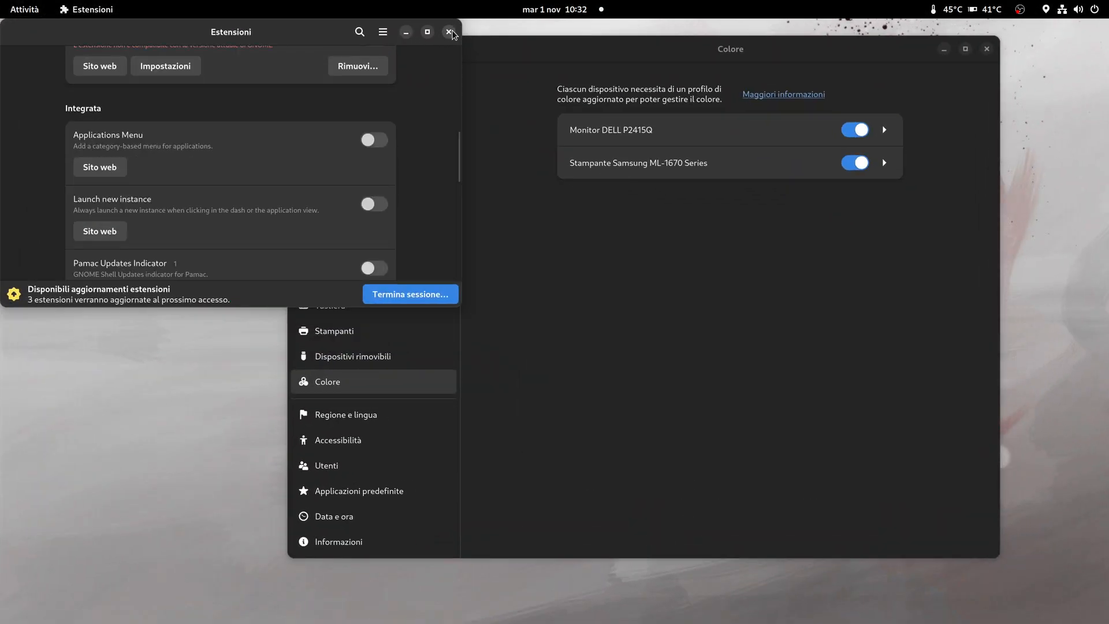
- Close the Estensioni window and show the temperature sensor details from the top bar
{"action": "left_click", "coordinate": [513, 30]}
{"action": "left_click", "coordinate": [977, 12]}
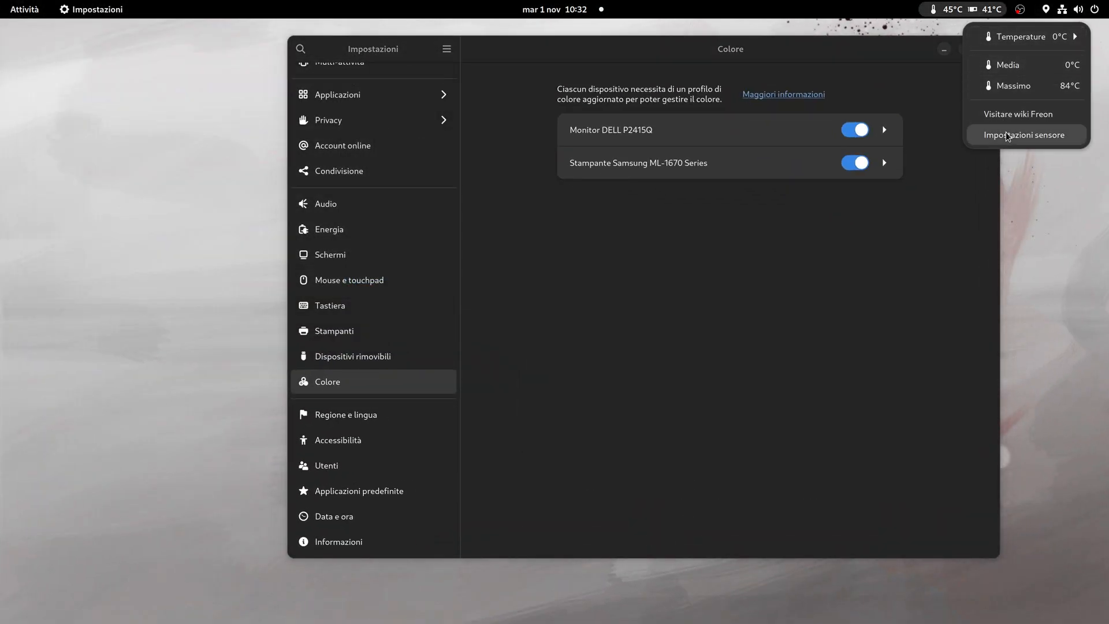
- Search the overview for "dis", launch Dischi and open its version information
{"action": "mouse_move", "coordinate": [1, 0]}
{"action": "type", "text": "dis"}
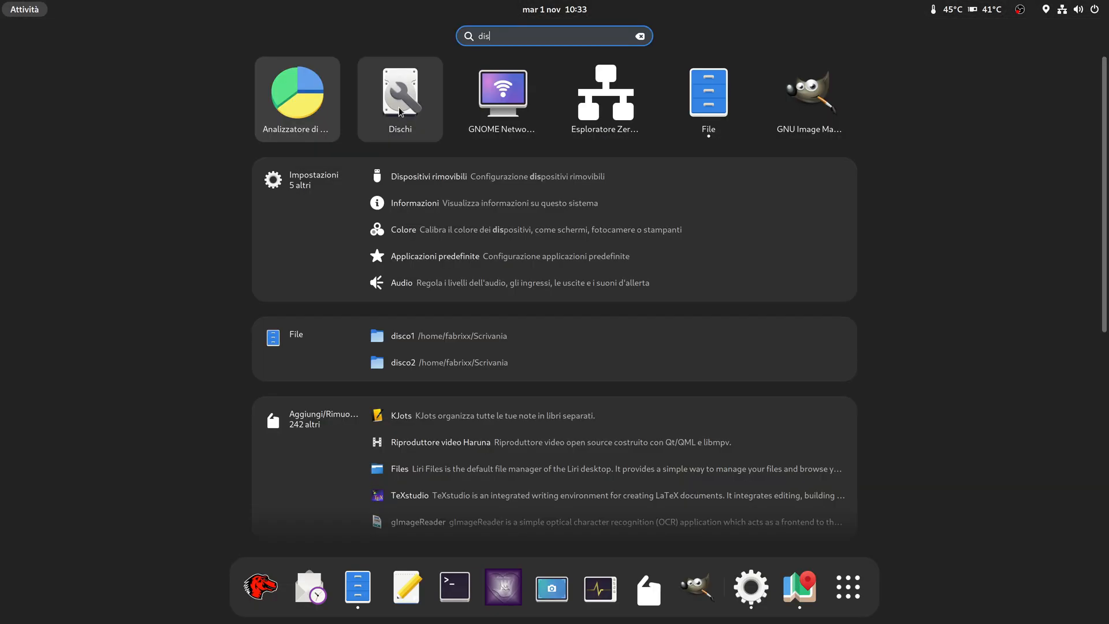
{"action": "left_click", "coordinate": [396, 98]}
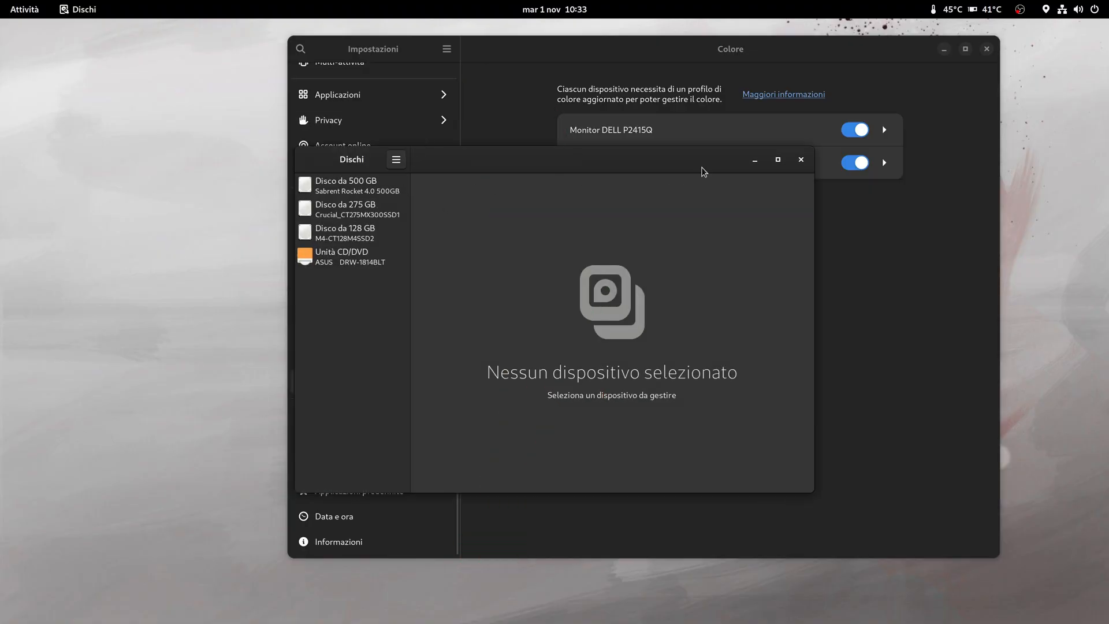
{"action": "left_click", "coordinate": [396, 160]}
{"action": "left_click", "coordinate": [405, 259]}
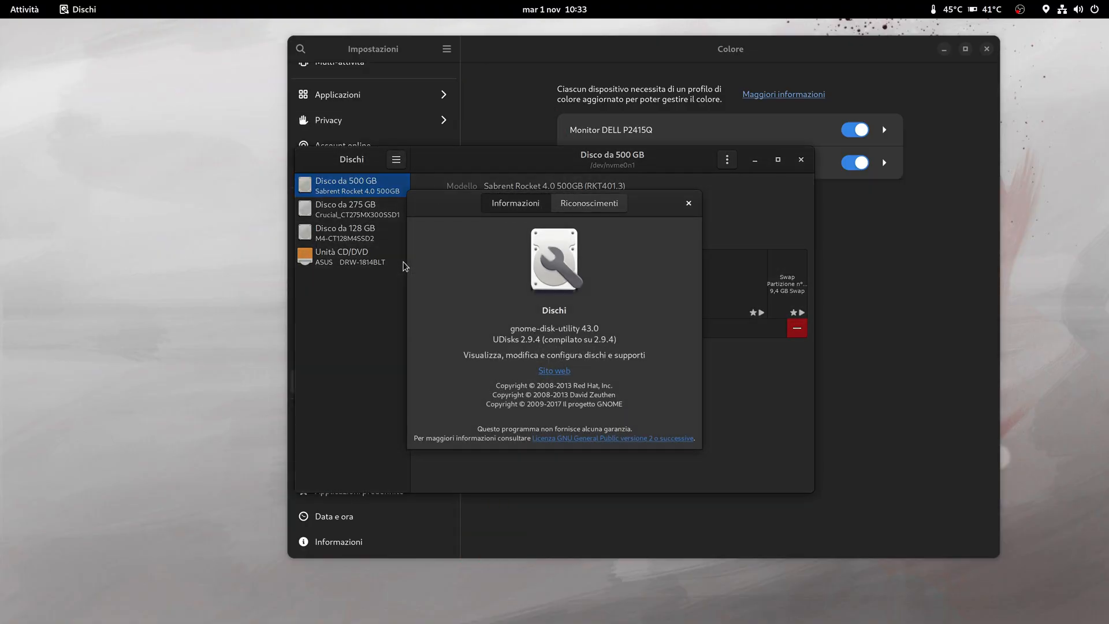
- Close the Dischi information dialog and select the CD/DVD drive to view its details
{"action": "left_click", "coordinate": [689, 206]}
{"action": "left_click", "coordinate": [350, 256]}
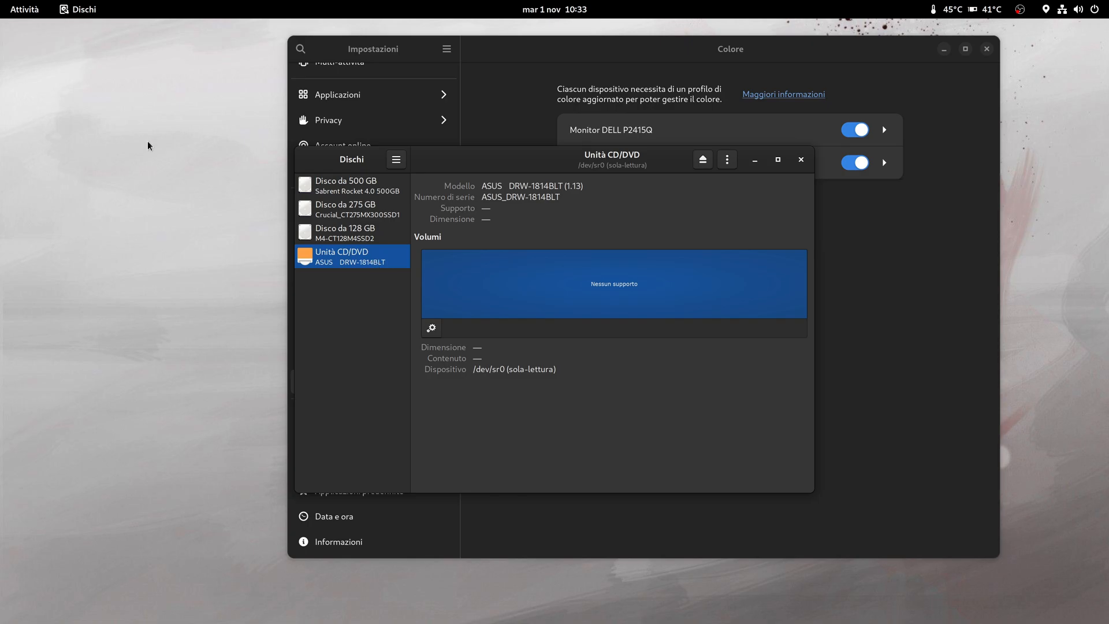
- Launch Monitor di sistema from the overview and move its window higher on the desktop
{"action": "left_click", "coordinate": [5, 6]}
{"action": "left_click", "coordinate": [574, 587]}
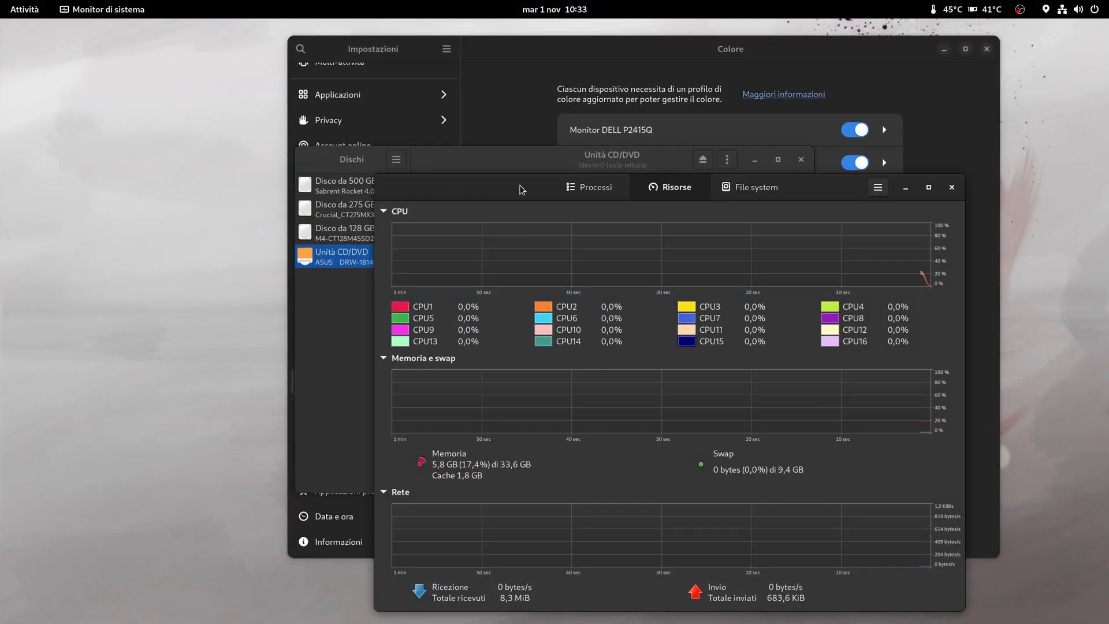
{"action": "left_click_drag", "start_coordinate": [520, 192], "coordinate": [393, 119]}
- Launch Firefox Nightly from the overview, bring it to the front and open its version information
{"action": "mouse_move", "coordinate": [1, 1]}
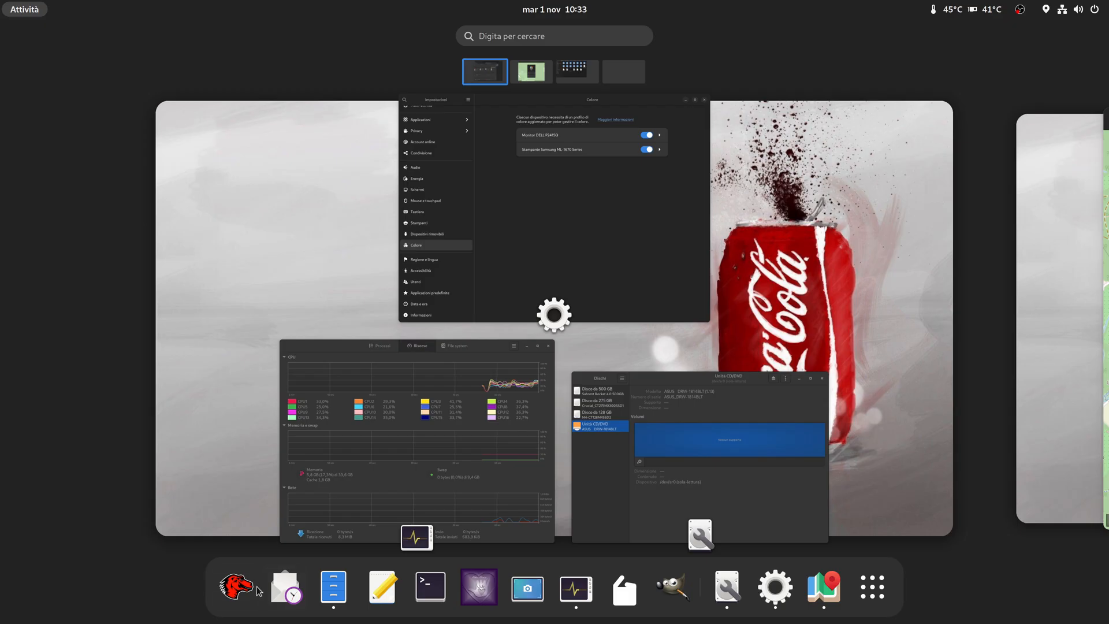
{"action": "left_click", "coordinate": [257, 590]}
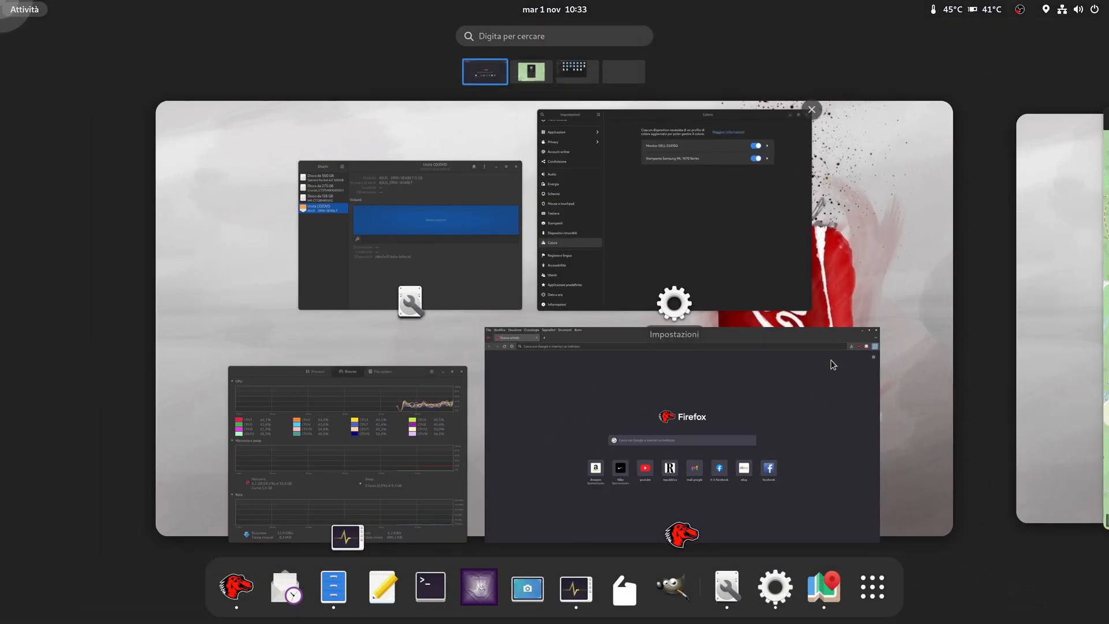
{"action": "left_click", "coordinate": [833, 364]}
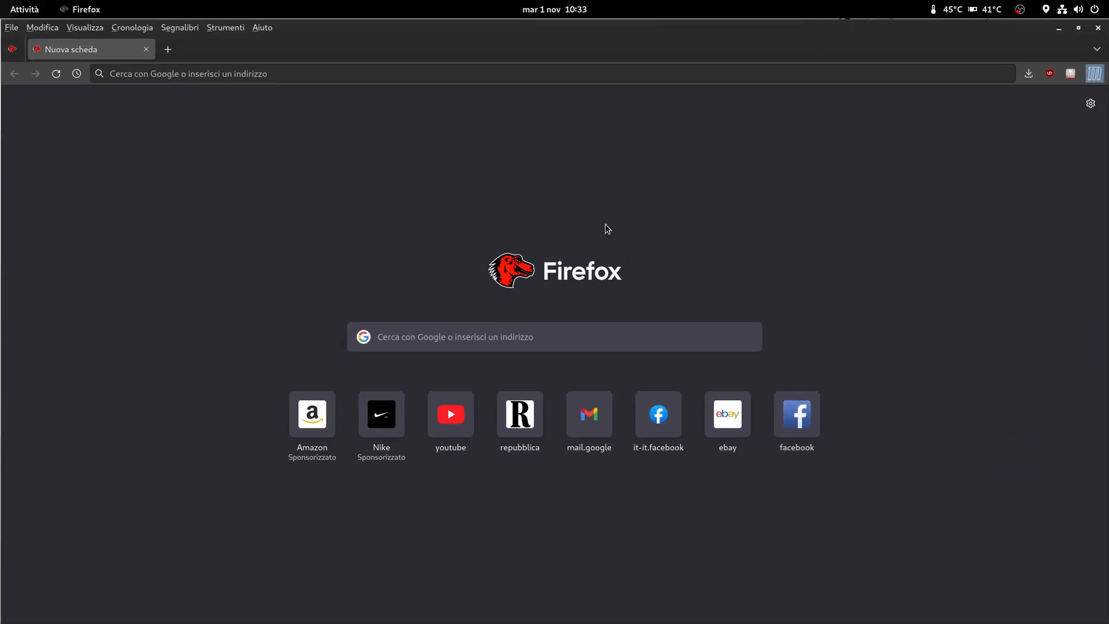
{"action": "left_click", "coordinate": [305, 136]}
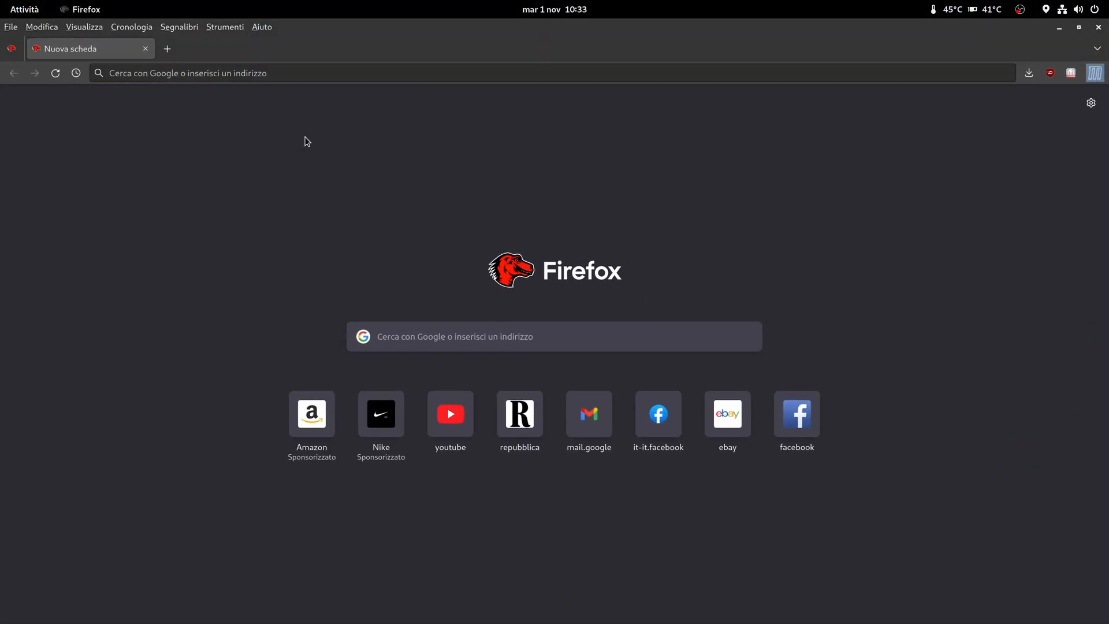
- Move the Impostazioni and main Firefox windows from the first workspace to the Mappe workspace
{"action": "mouse_move", "coordinate": [0, 0]}
{"action": "left_click", "coordinate": [963, 524]}
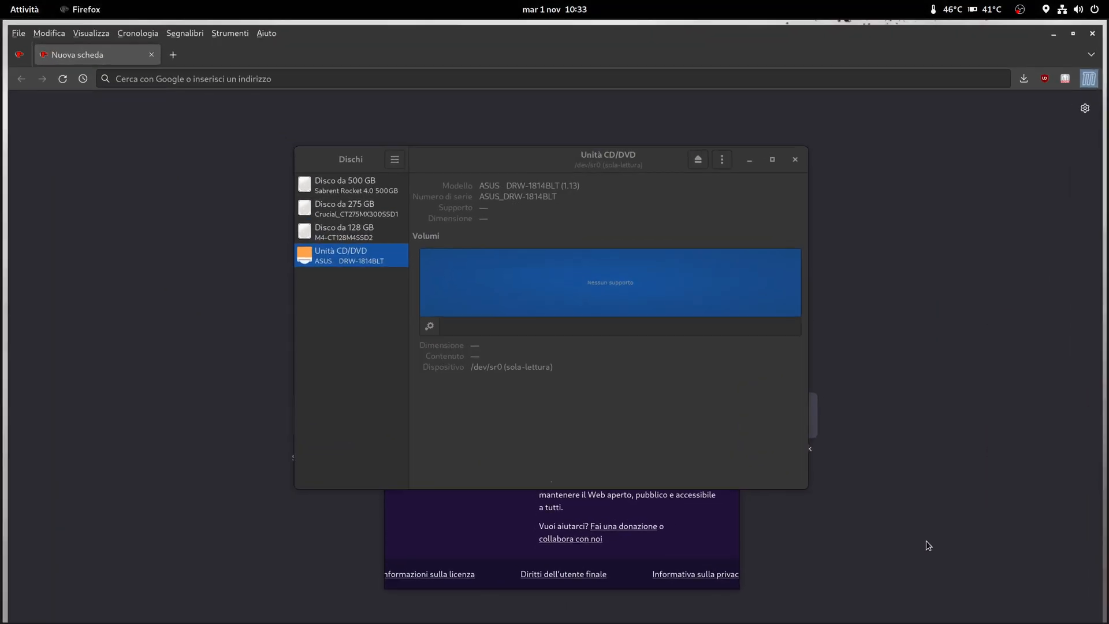
{"action": "mouse_move", "coordinate": [2, 3]}
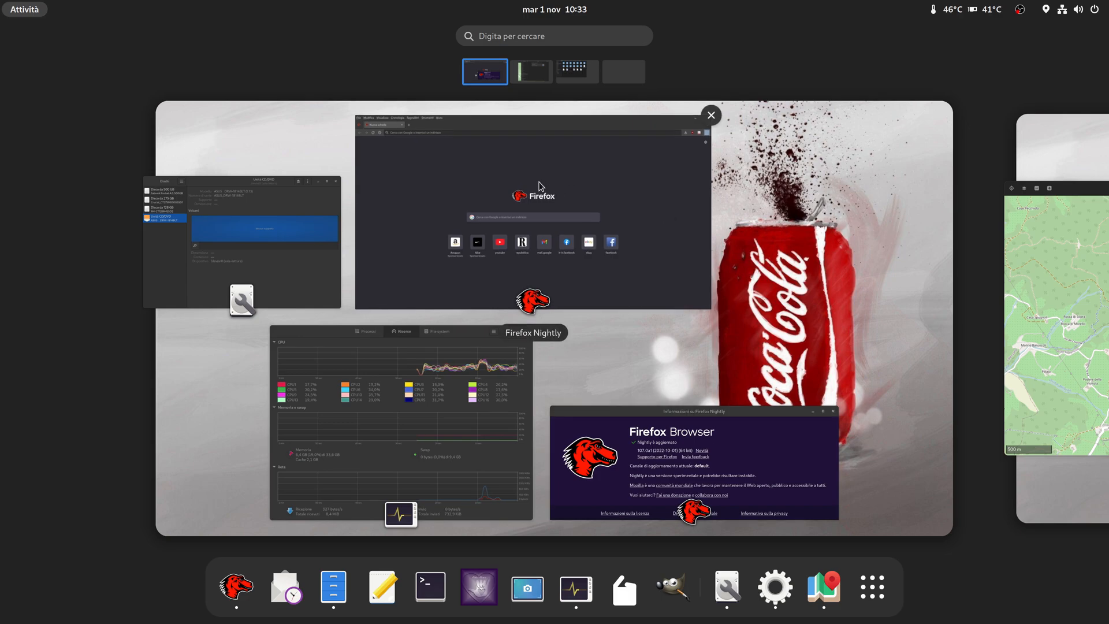
{"action": "left_click", "coordinate": [710, 114]}
- Launch Kokua from the overview, look at the second workspace and return to the first one
{"action": "left_click", "coordinate": [483, 588]}
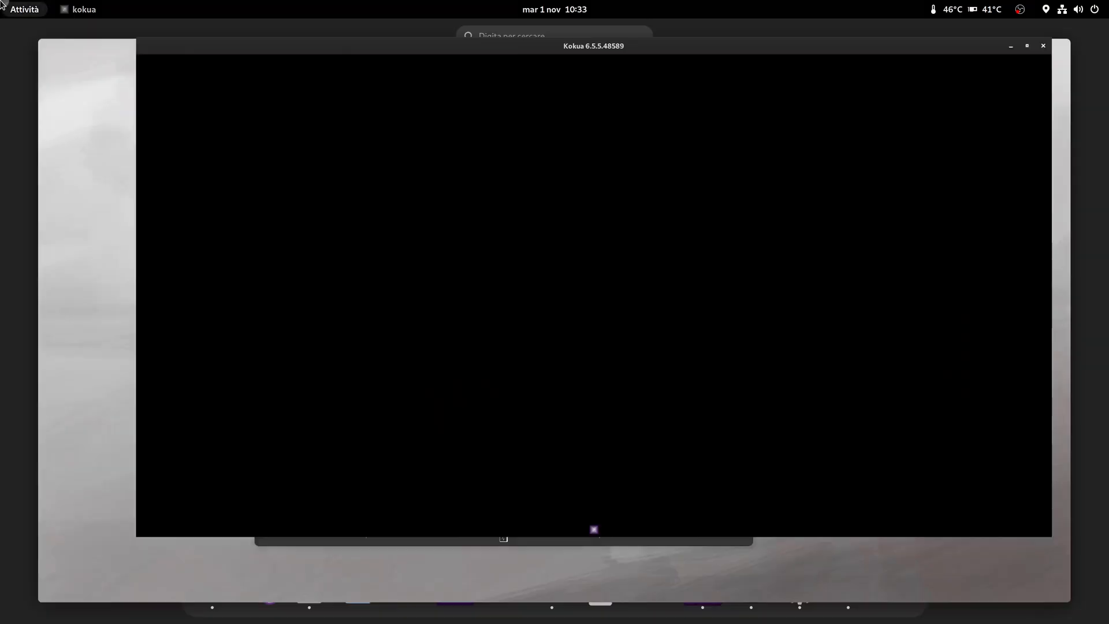
{"action": "mouse_move", "coordinate": [1, 1]}
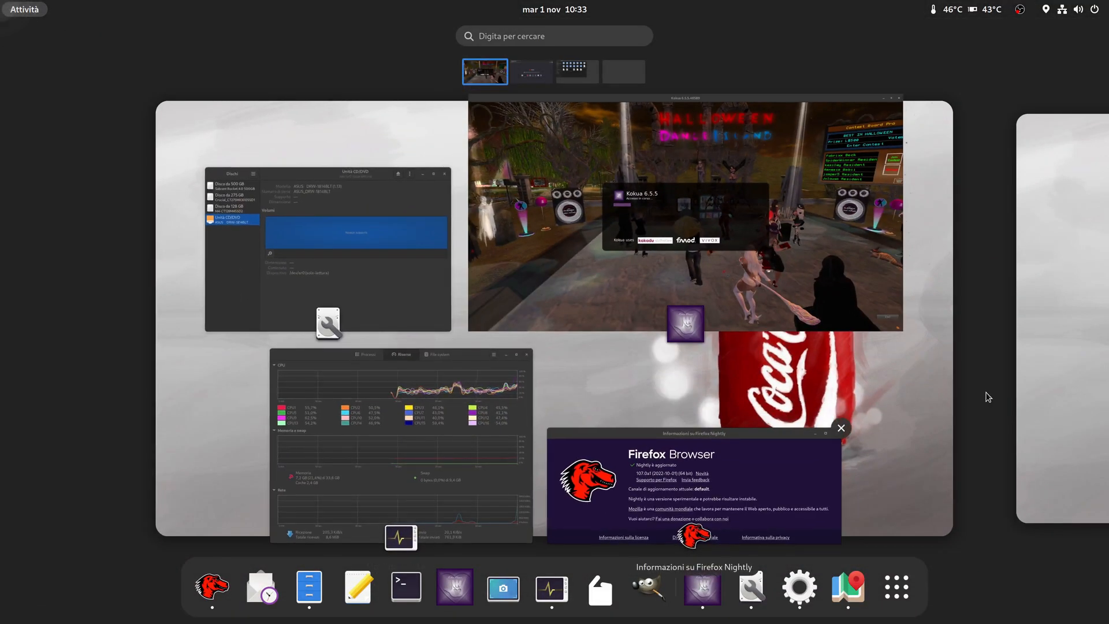
{"action": "left_click", "coordinate": [1063, 392]}
{"action": "left_click", "coordinate": [896, 587]}
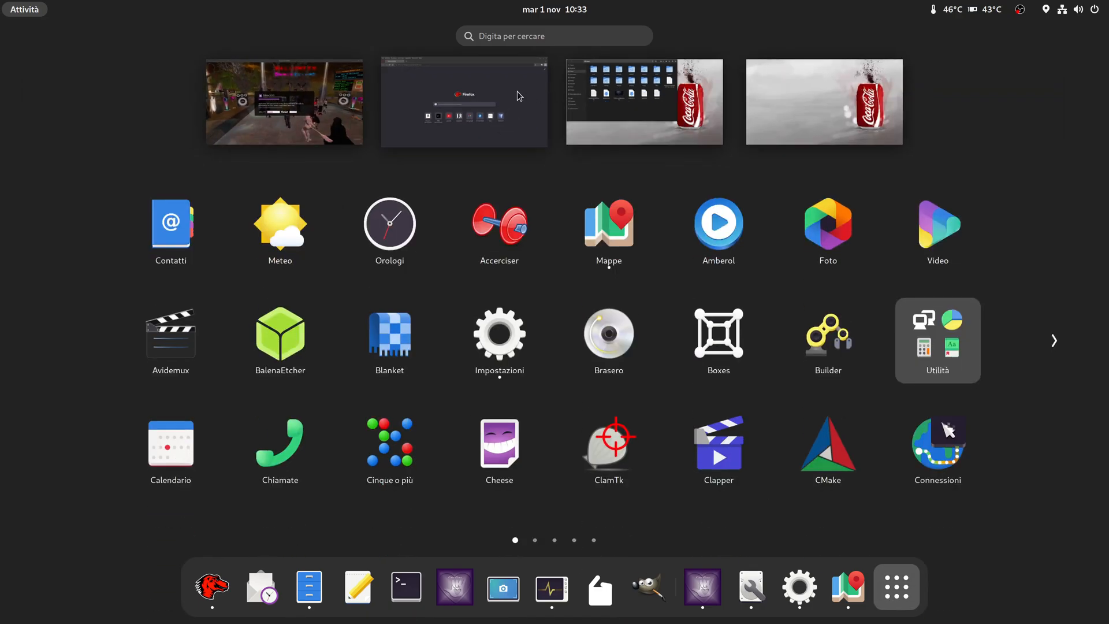
{"action": "left_click", "coordinate": [312, 114]}
- Search the overview for "ea" and launch Google Earth Pro
{"action": "key", "text": "super"}
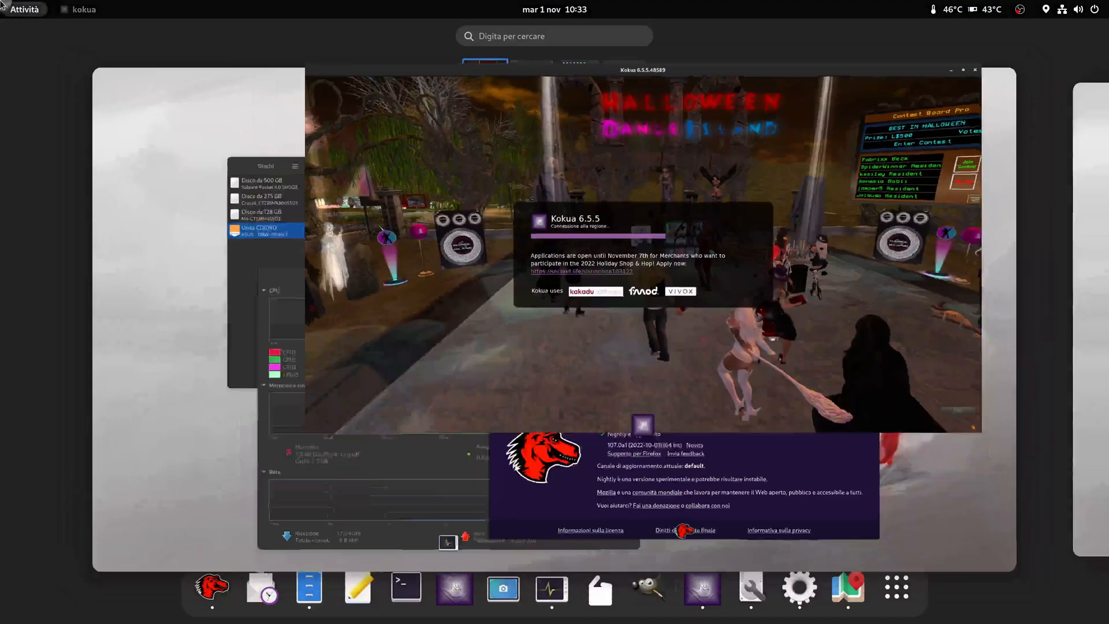
{"action": "left_click", "coordinate": [1059, 386]}
{"action": "left_click", "coordinate": [588, 37]}
{"action": "type", "text": "ea"}
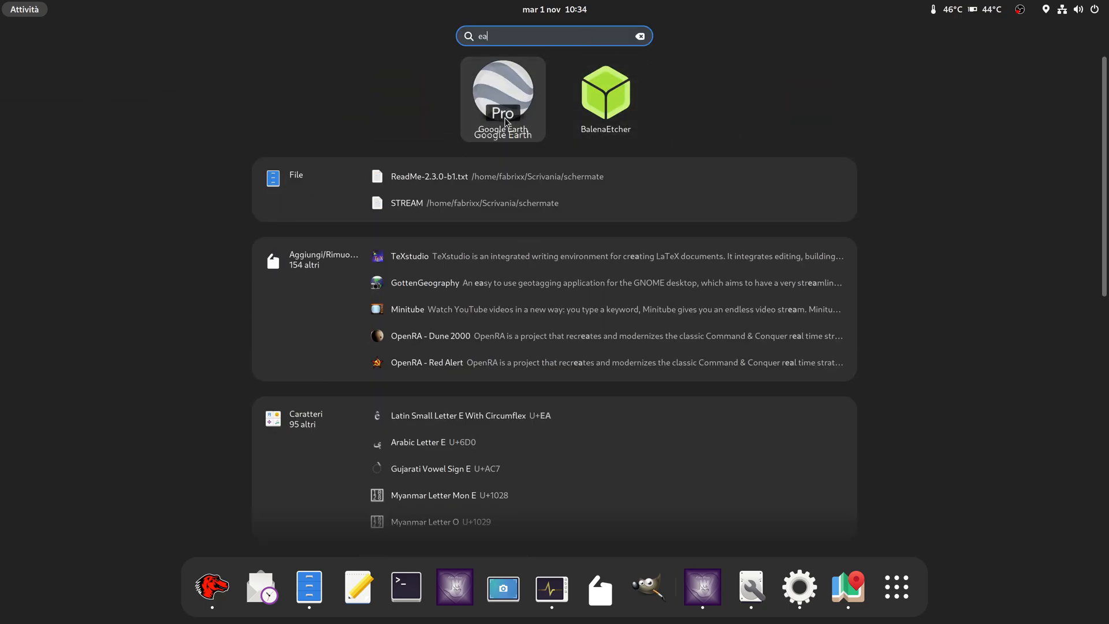
{"action": "key", "text": "Return"}
- Bring the Kokua window to the front while it is still loading
{"action": "mouse_move", "coordinate": [1, 2]}
{"action": "left_click", "coordinate": [31, 224]}
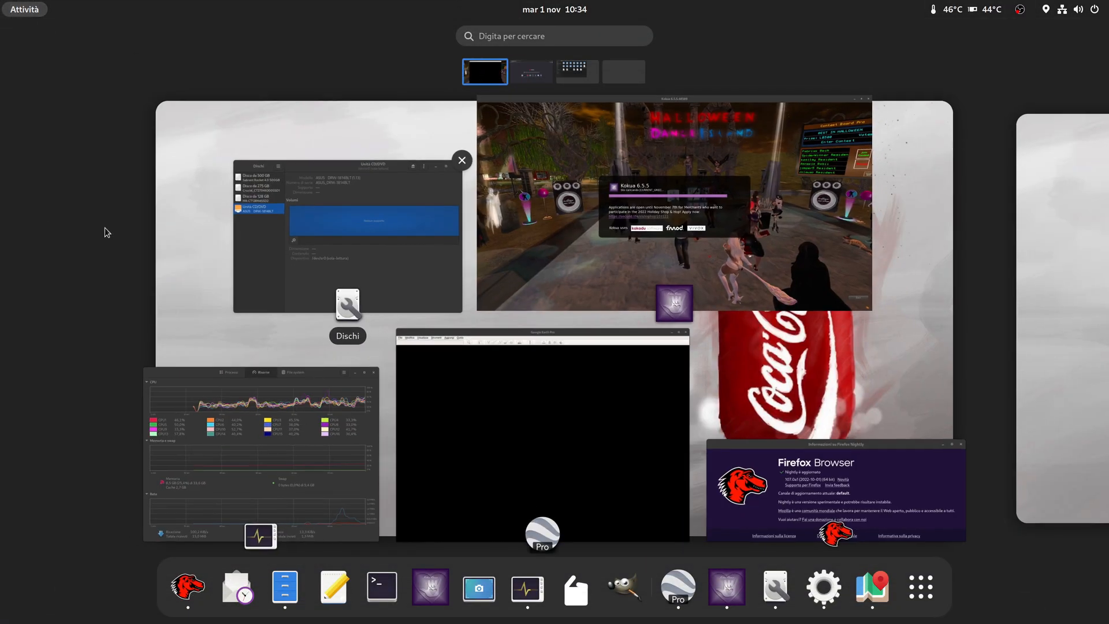
{"action": "left_click", "coordinate": [582, 295]}
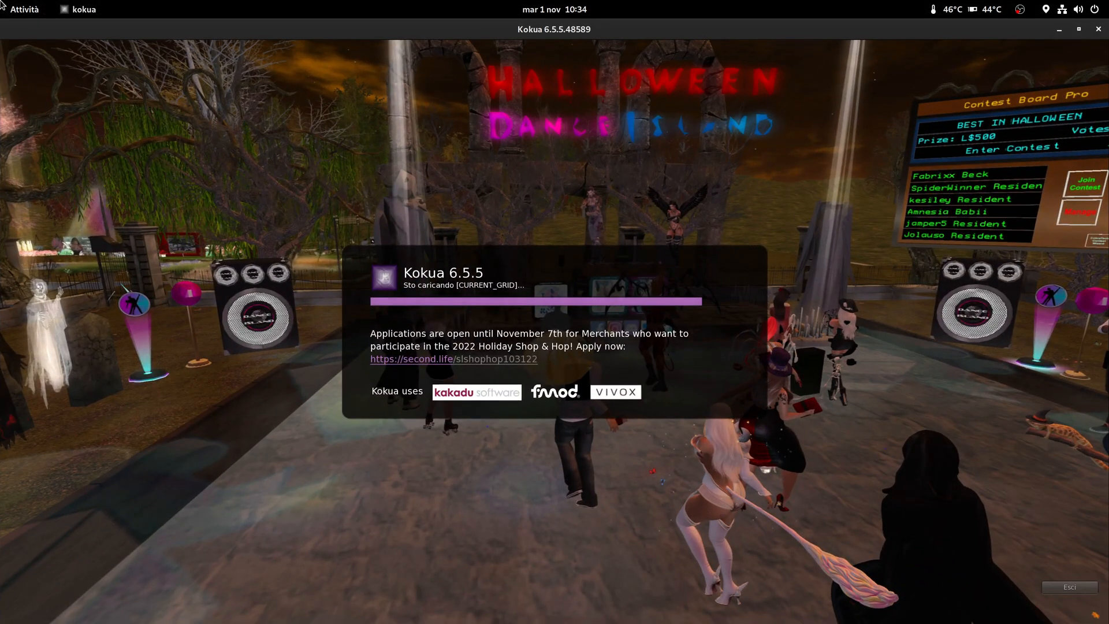
- Check the open windows in the overview, return to Kokua and dismiss its clothing download notice
{"action": "mouse_move", "coordinate": [1, 1]}
{"action": "left_click", "coordinate": [546, 414]}
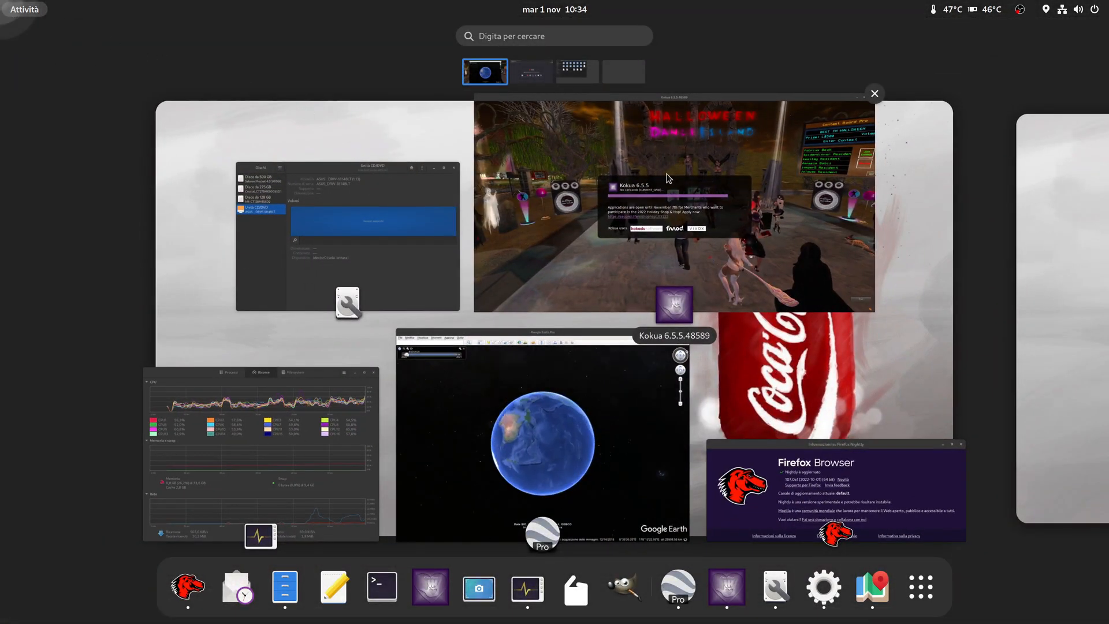
{"action": "left_click", "coordinate": [668, 178]}
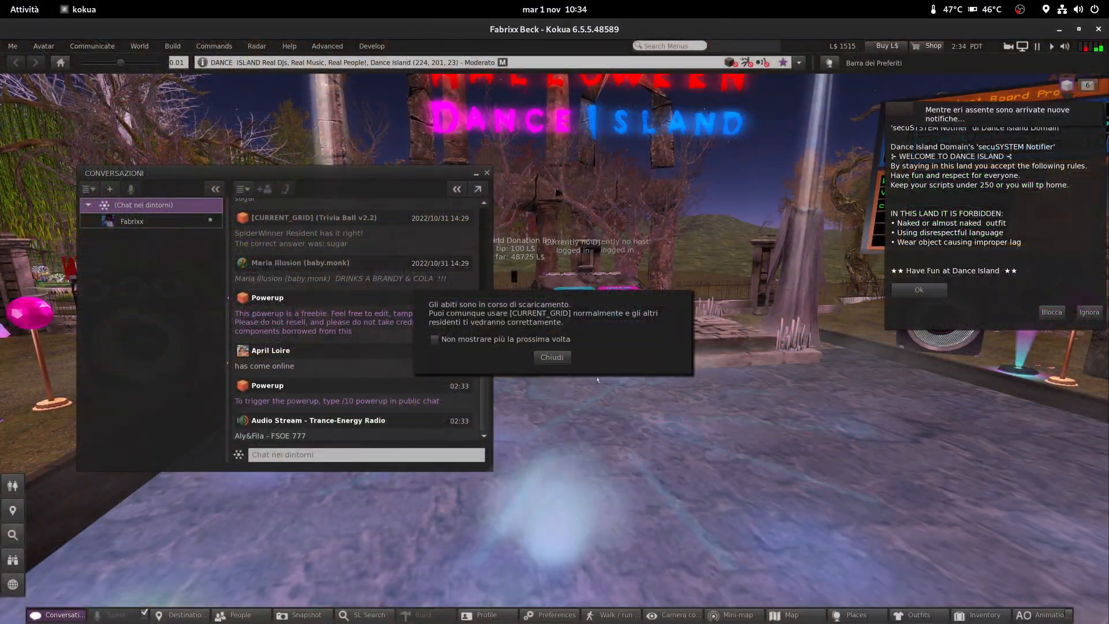
{"action": "left_click", "coordinate": [552, 357]}
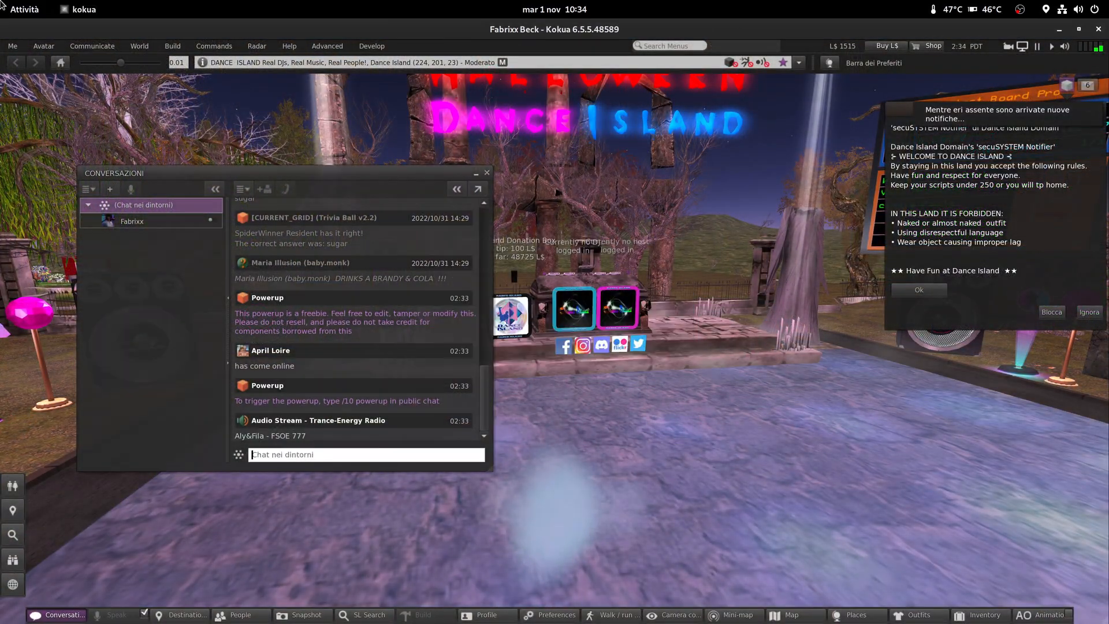
- Switch to Google Earth Pro from the overview and close it, along with the Firefox Nightly information and System Monitor windows
{"action": "mouse_move", "coordinate": [1, 1]}
{"action": "left_click", "coordinate": [463, 362]}
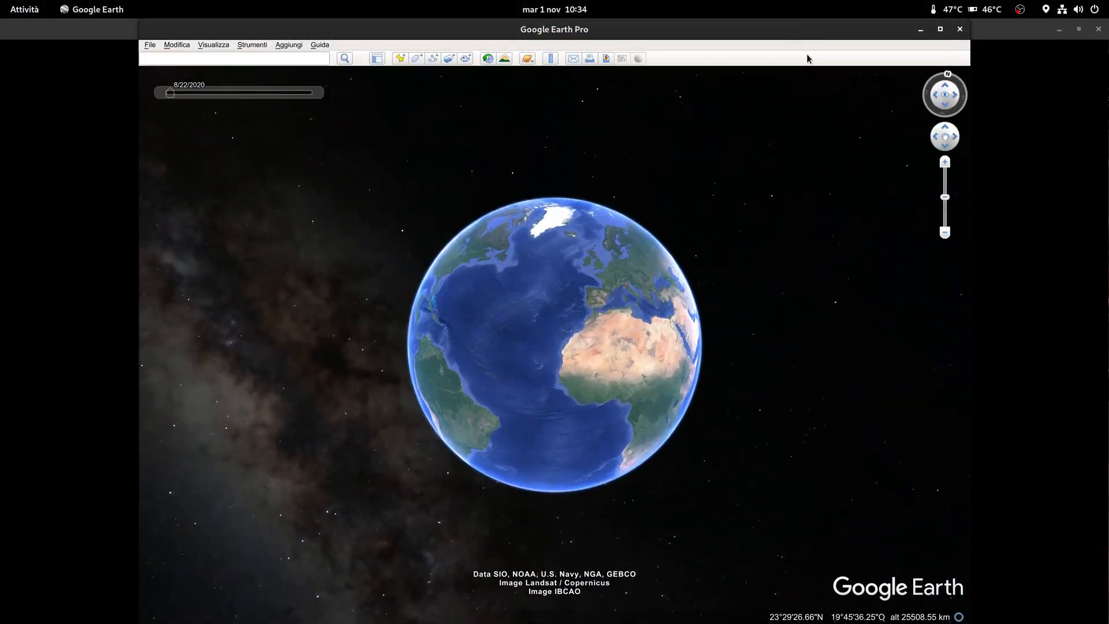
{"action": "left_click", "coordinate": [964, 28]}
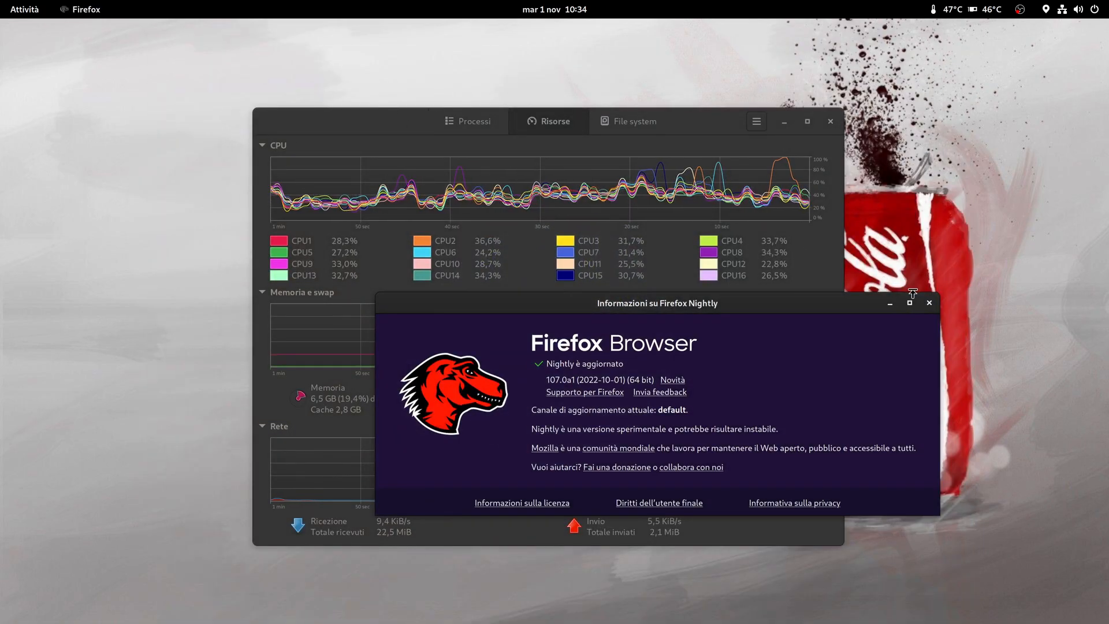
{"action": "left_click", "coordinate": [930, 304]}
{"action": "left_click", "coordinate": [831, 121]}
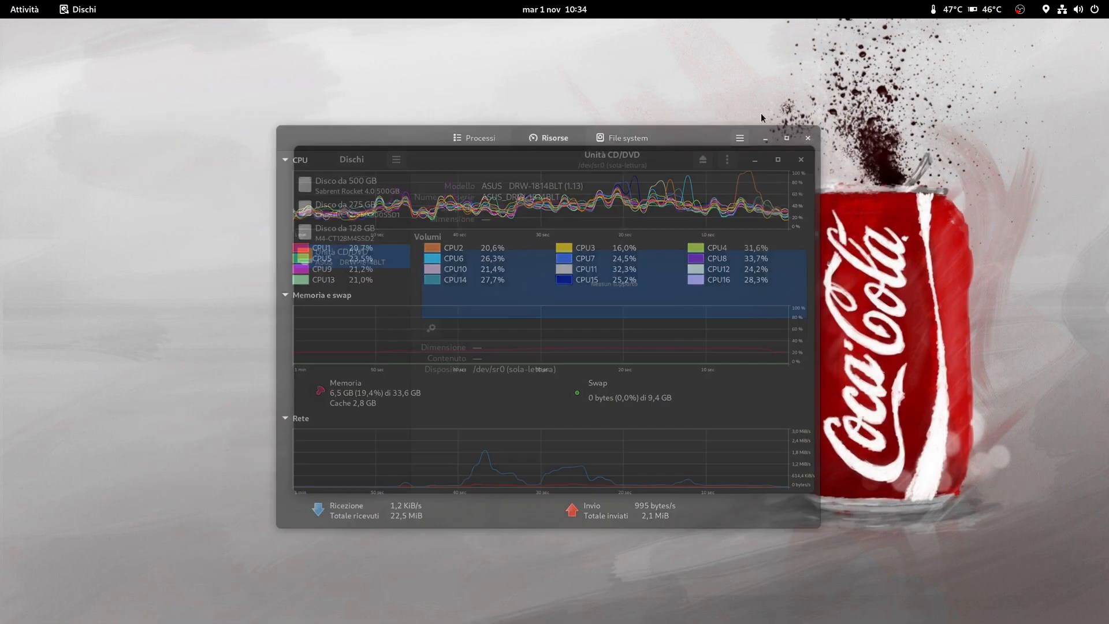
- Search the overview for "usage" and launch the Utilizzo app
{"action": "left_click", "coordinate": [24, 9]}
{"action": "left_click", "coordinate": [514, 36]}
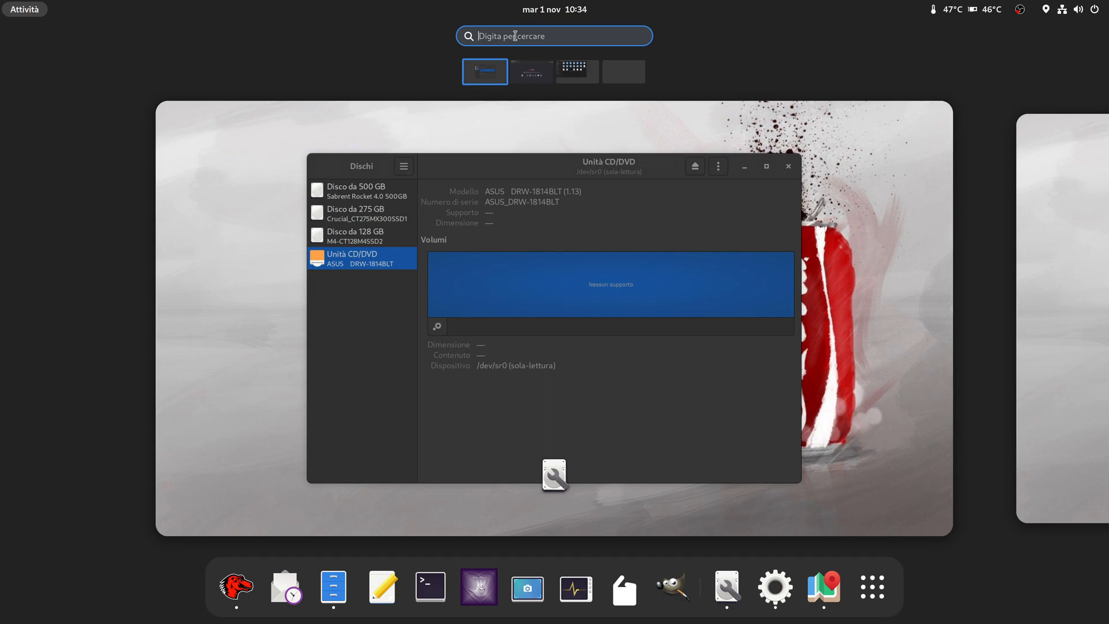
{"action": "type", "text": "usage"}
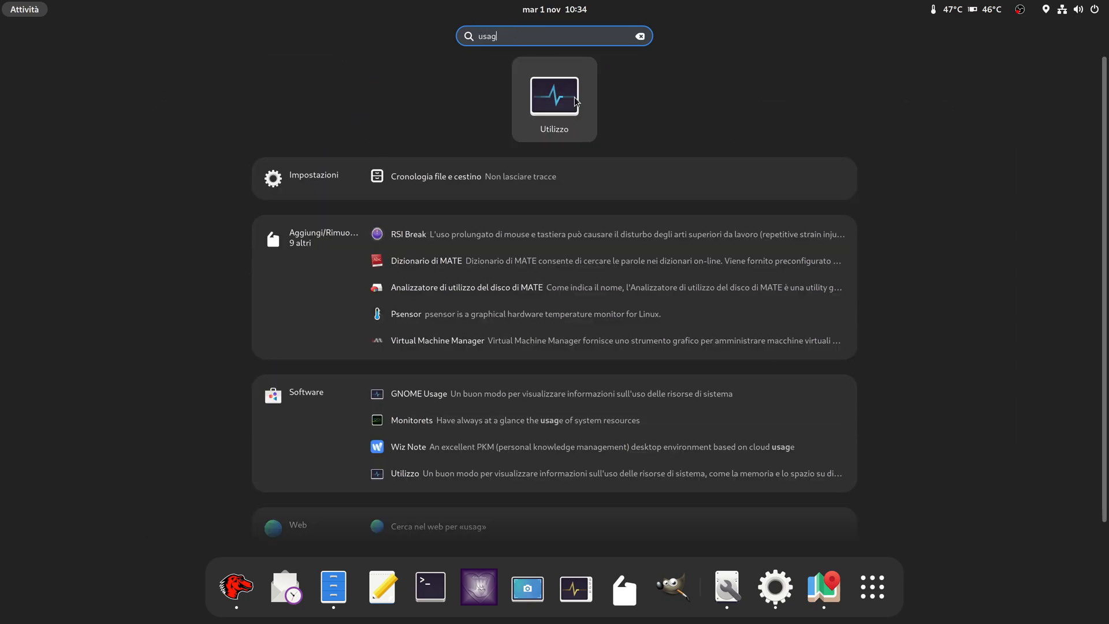
{"action": "left_click", "coordinate": [549, 113]}
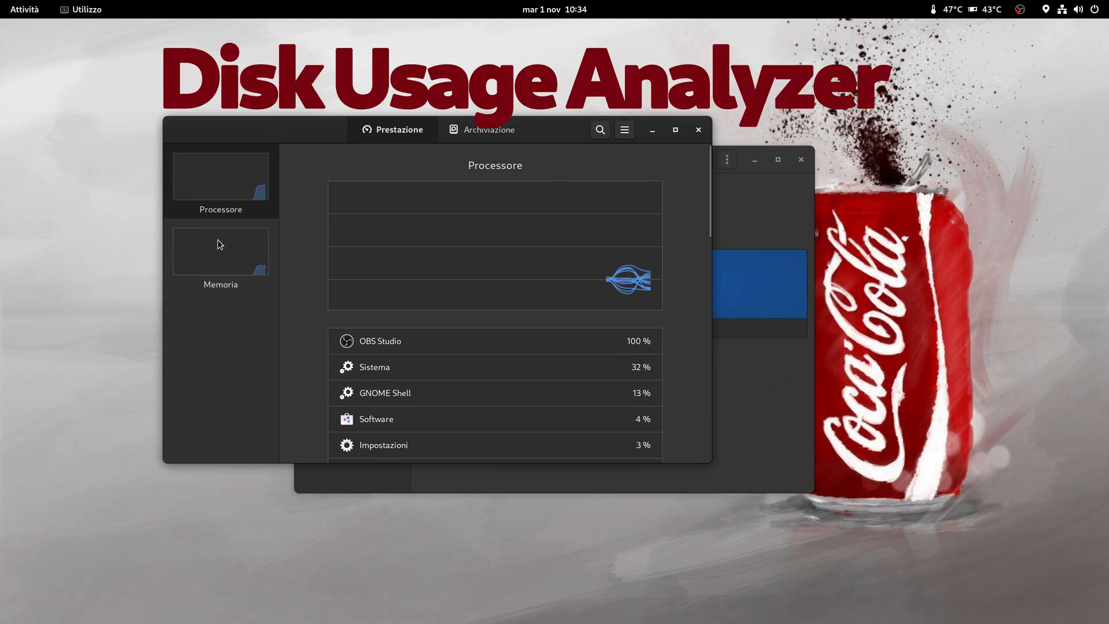
- Examine the Memoria and Processore performance pages in Utilizzo
{"action": "left_click", "coordinate": [223, 243]}
{"action": "left_click", "coordinate": [217, 183]}
{"action": "left_click", "coordinate": [211, 240]}
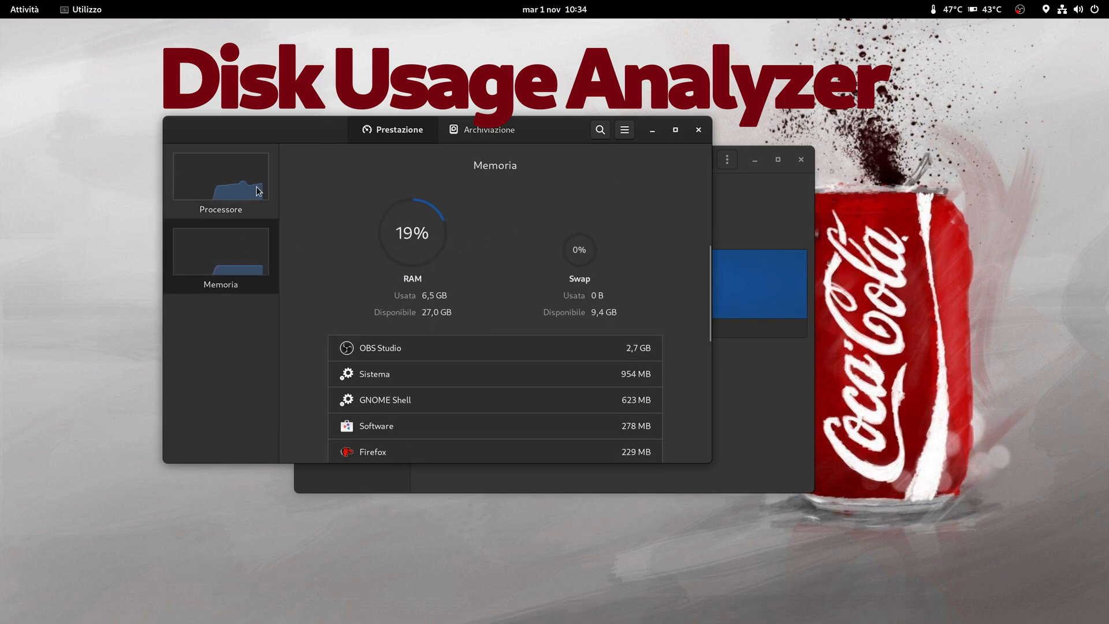
{"action": "left_click", "coordinate": [256, 186]}
- Launch Terminale from the overview results for "gnome" and show its version information
{"action": "mouse_move", "coordinate": [0, 0]}
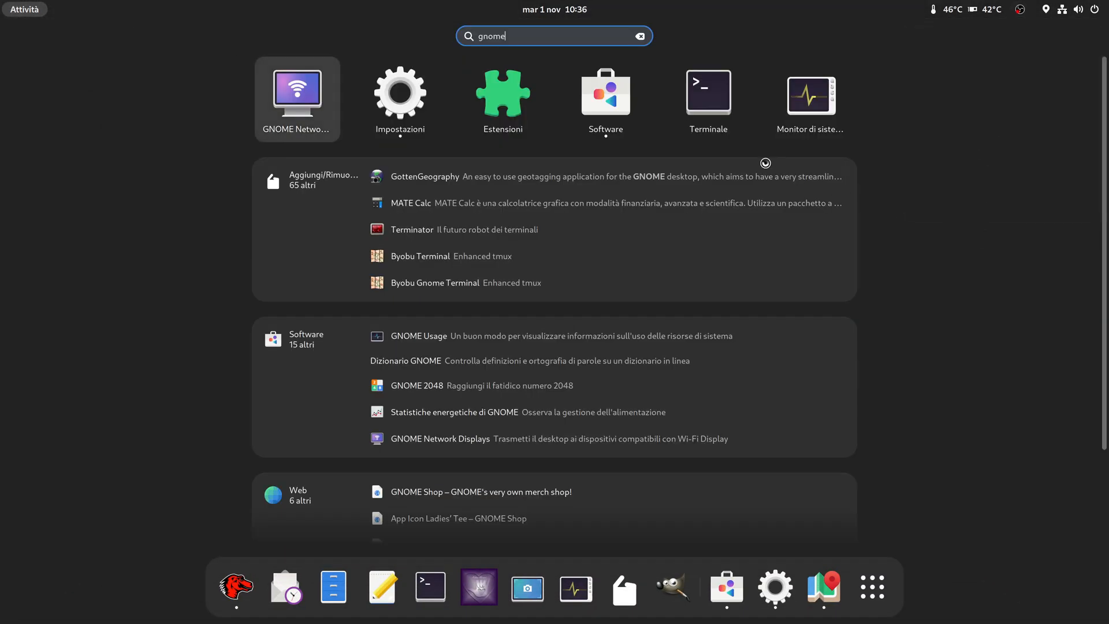
{"action": "left_click", "coordinate": [724, 108]}
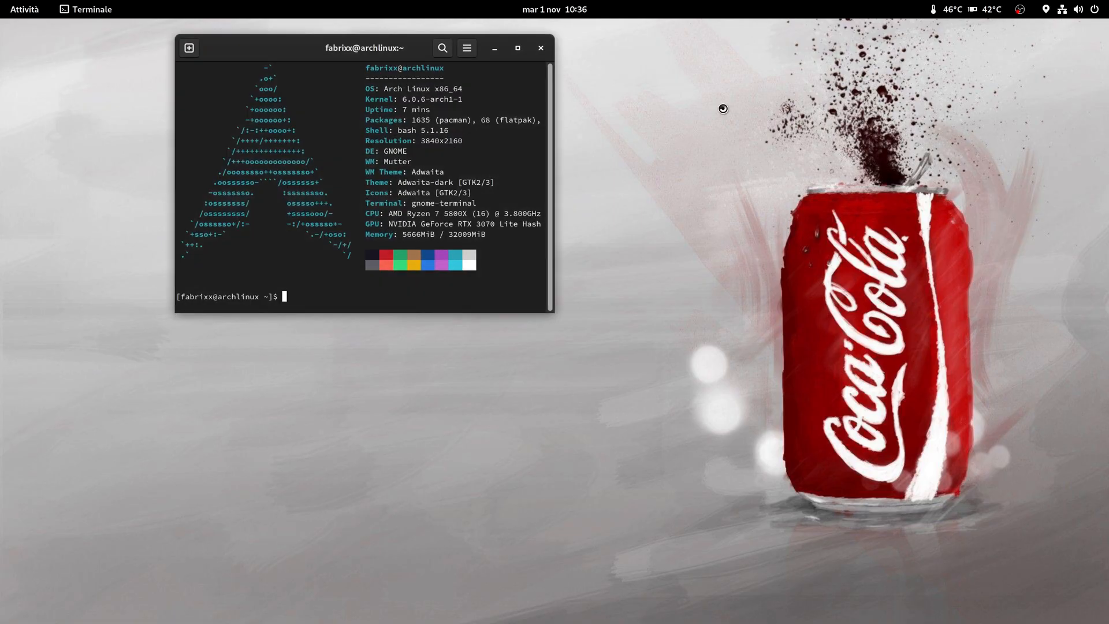
{"action": "left_click", "coordinate": [468, 50]}
{"action": "left_click", "coordinate": [479, 208]}
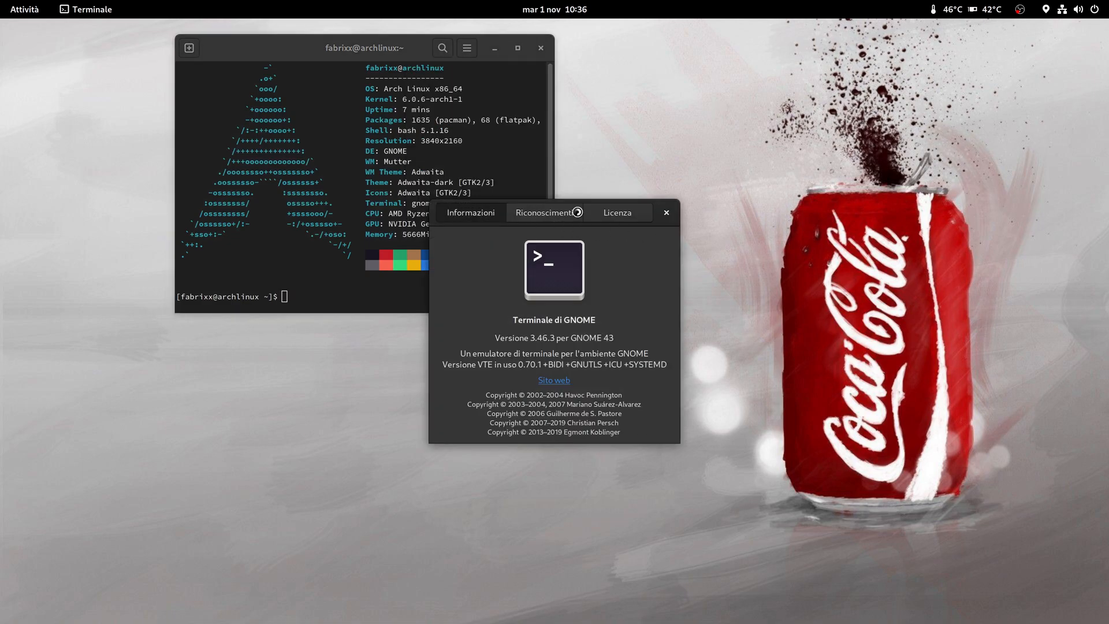
- Look at the Terminale window on the third workspace in the overview
{"action": "mouse_move", "coordinate": [0, 0]}
{"action": "left_click", "coordinate": [911, 200]}
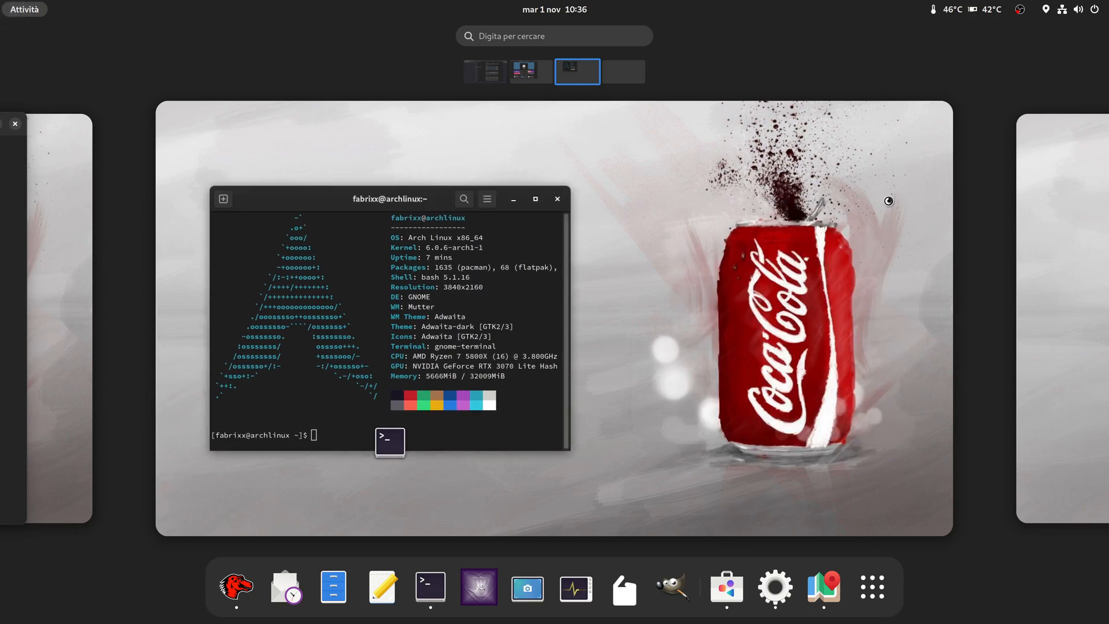
{"action": "mouse_move", "coordinate": [561, 199]}
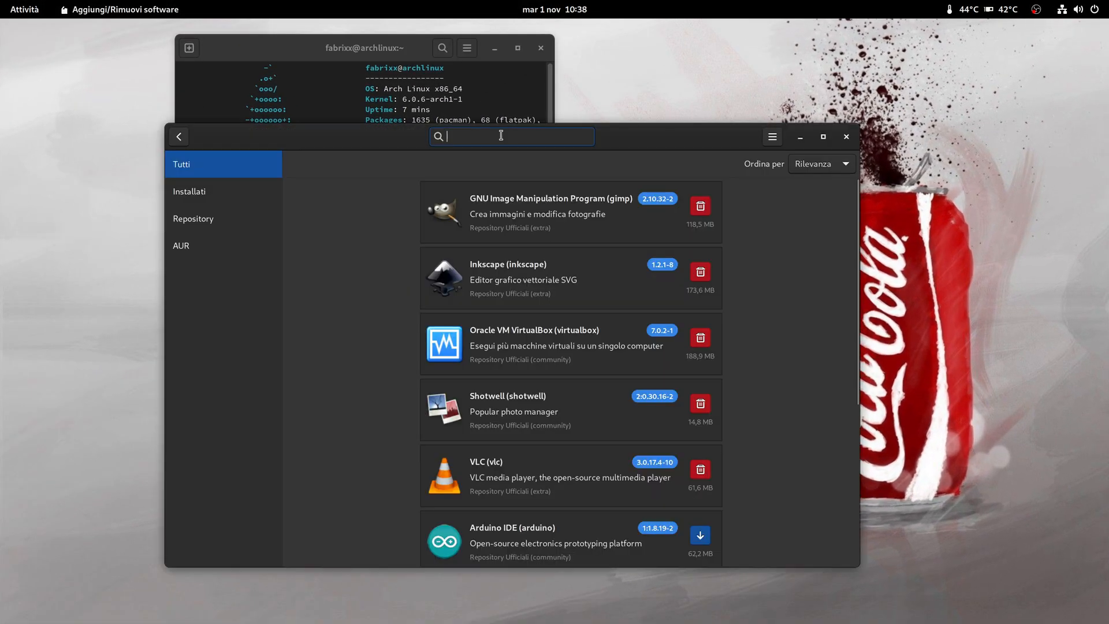
- Search the software manager for "gnome console" and install the gnome-console package, authenticating with the account password
{"action": "type", "text": "me console"}
{"action": "left_click", "coordinate": [699, 208]}
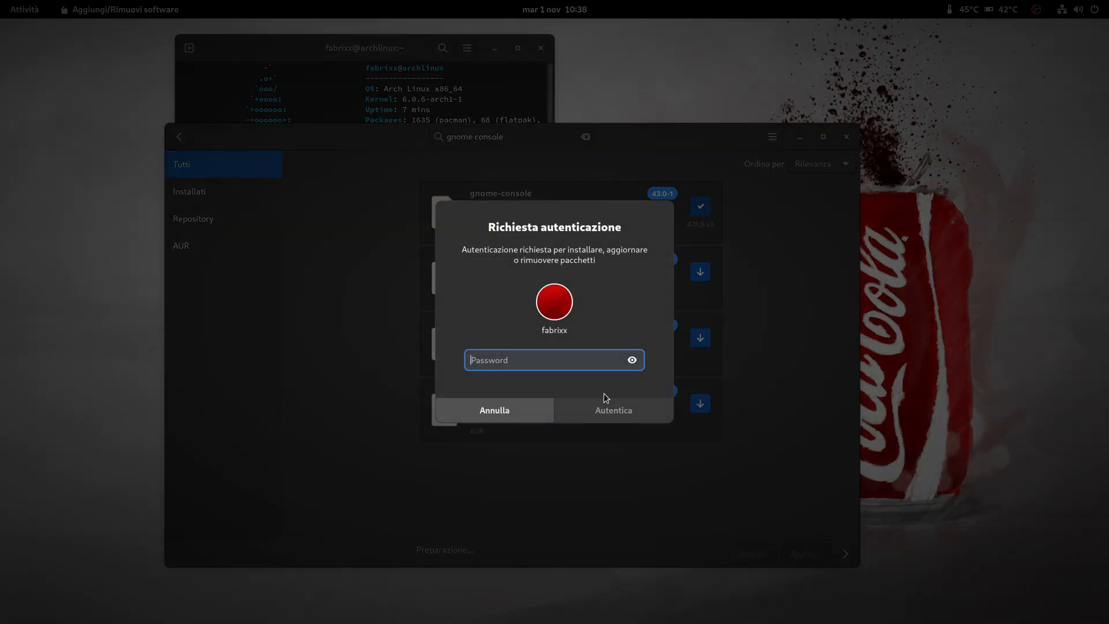
{"action": "left_click", "coordinate": [605, 400]}
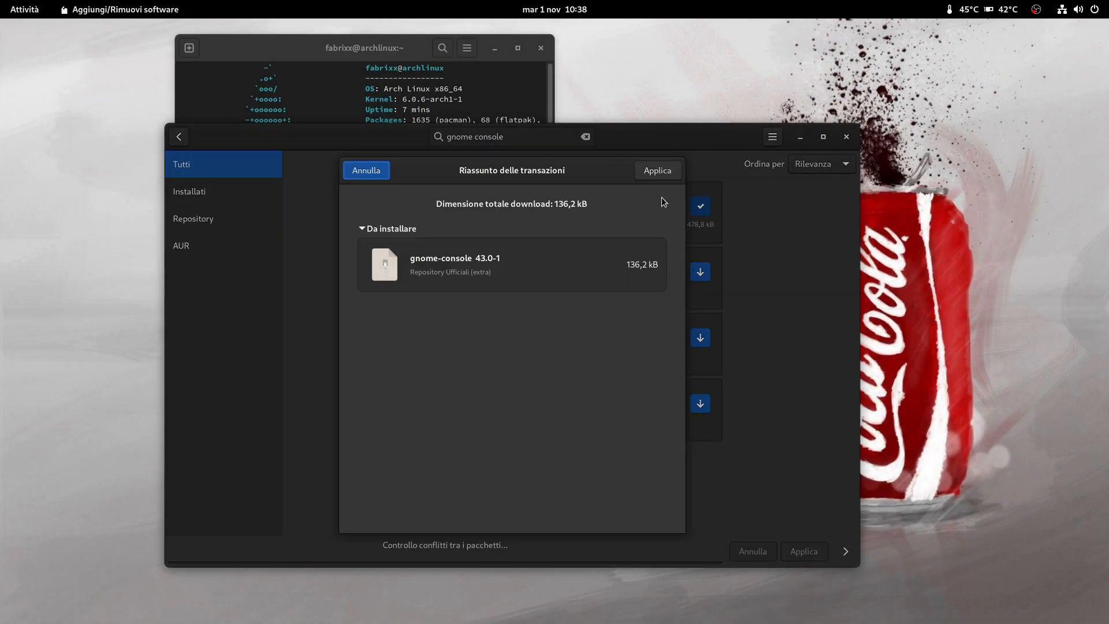
{"action": "left_click", "coordinate": [670, 173]}
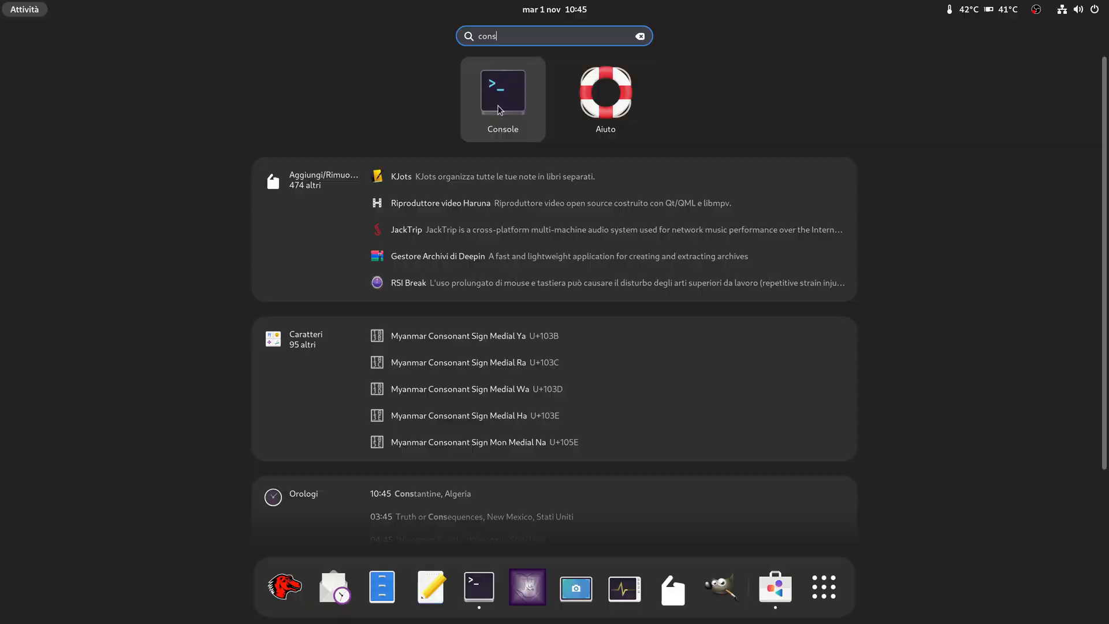
- Launch Console from the overview search for "cons" and reposition the Terminale and Console windows side by side
{"action": "key", "text": "Return"}
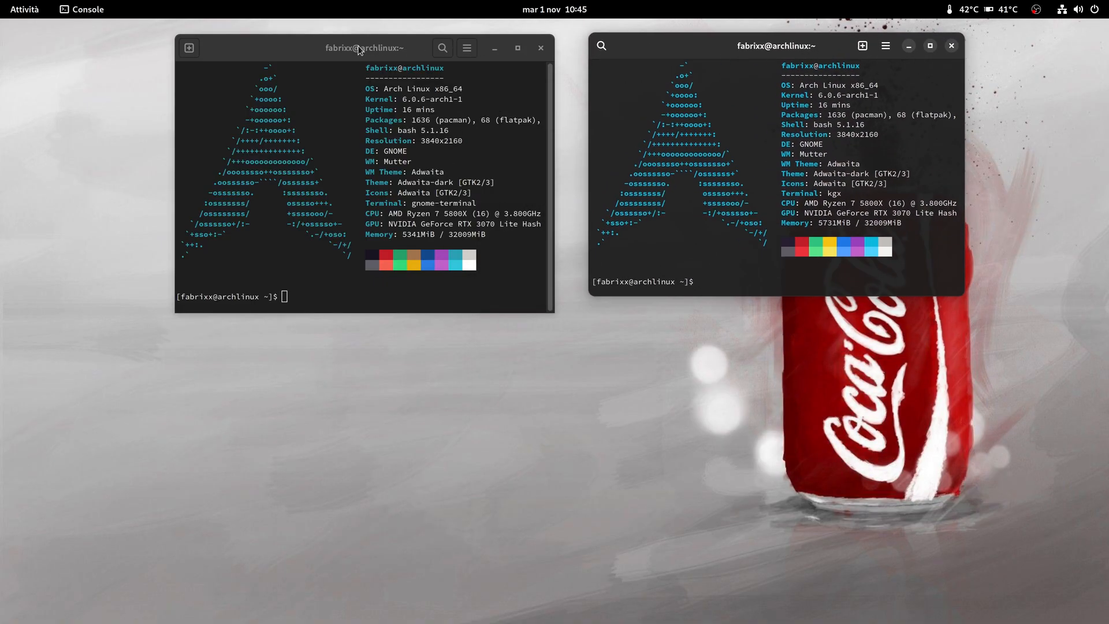
{"action": "left_click_drag", "start_coordinate": [362, 45], "coordinate": [325, 68]}
{"action": "left_click_drag", "start_coordinate": [729, 44], "coordinate": [723, 50]}
- View the information dialog of Console and close it
{"action": "left_click", "coordinate": [880, 53]}
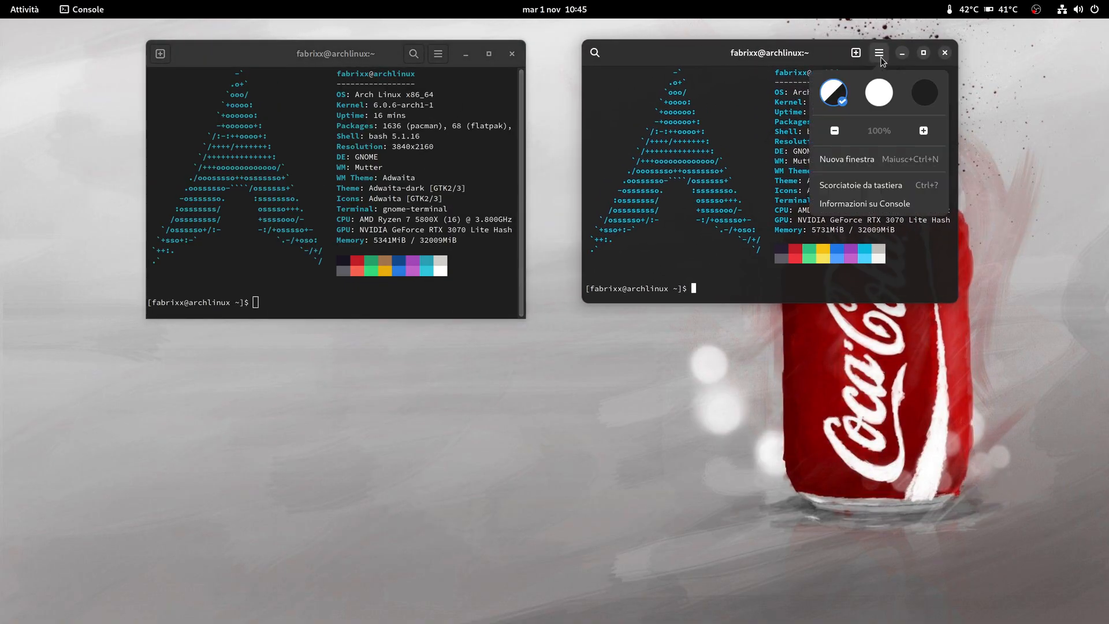
{"action": "left_click", "coordinate": [891, 203]}
{"action": "left_click", "coordinate": [860, 39]}
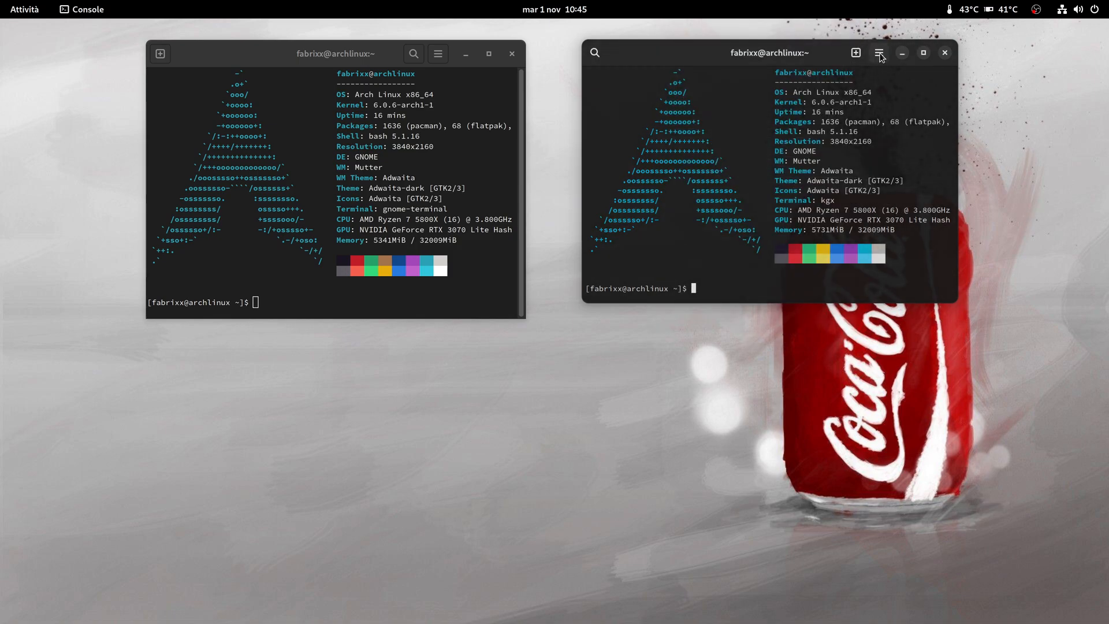
- Switch Console to the light style and back to the style that follows the system
{"action": "left_click", "coordinate": [880, 53]}
{"action": "left_click", "coordinate": [878, 96]}
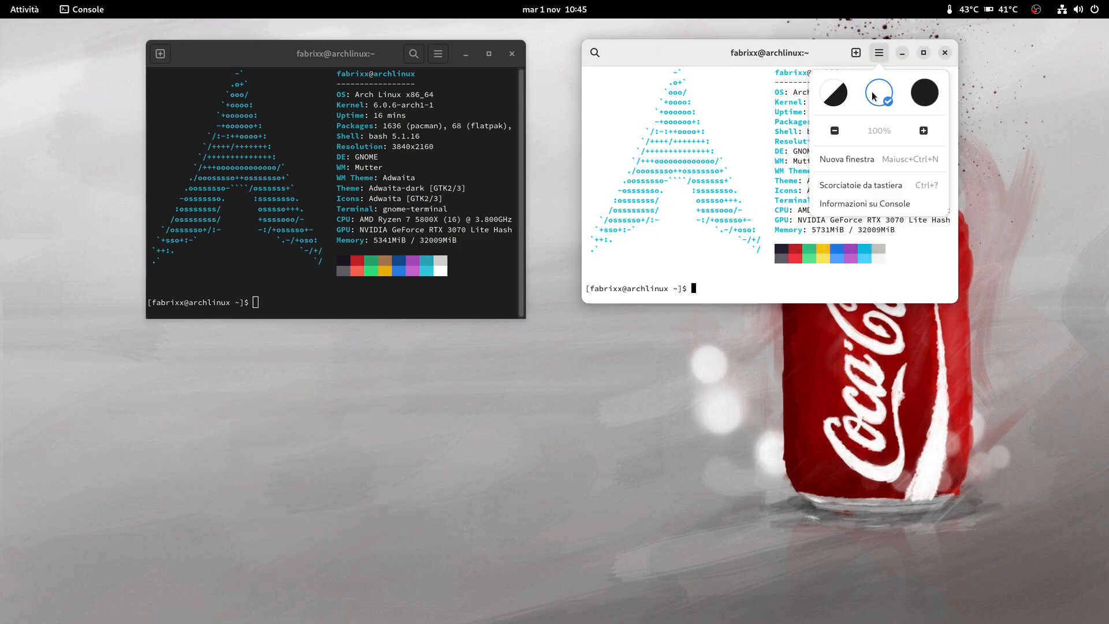
{"action": "left_click", "coordinate": [839, 96]}
- Search the overview for "vis", launch Visualizzatore di immagini and show its version information
{"action": "key", "text": "super"}
{"action": "type", "text": "vis"}
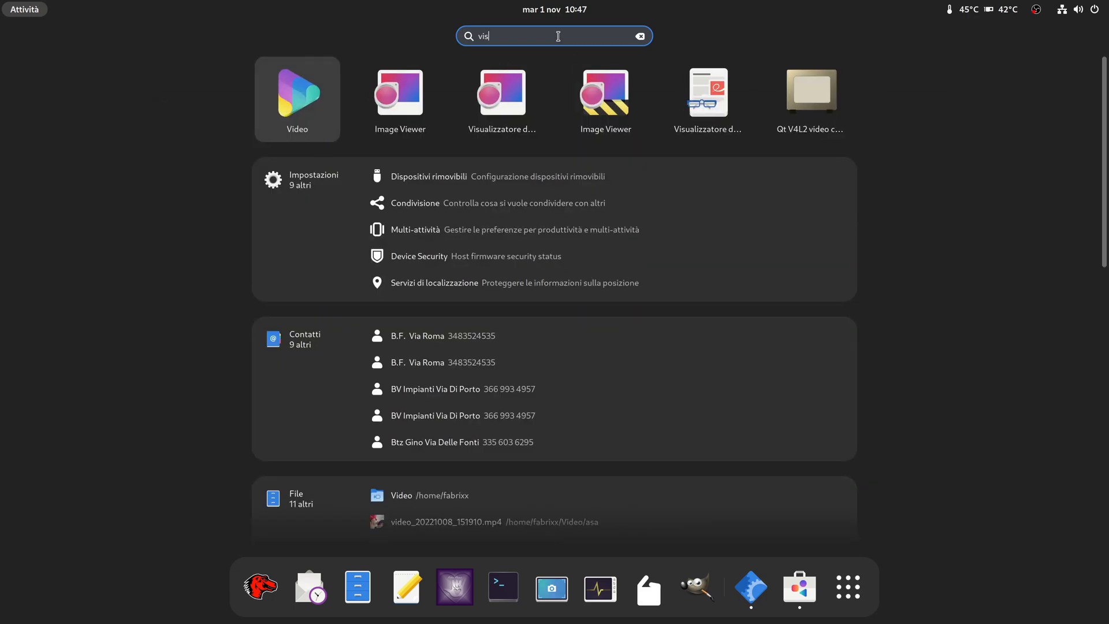
{"action": "key", "text": "Return"}
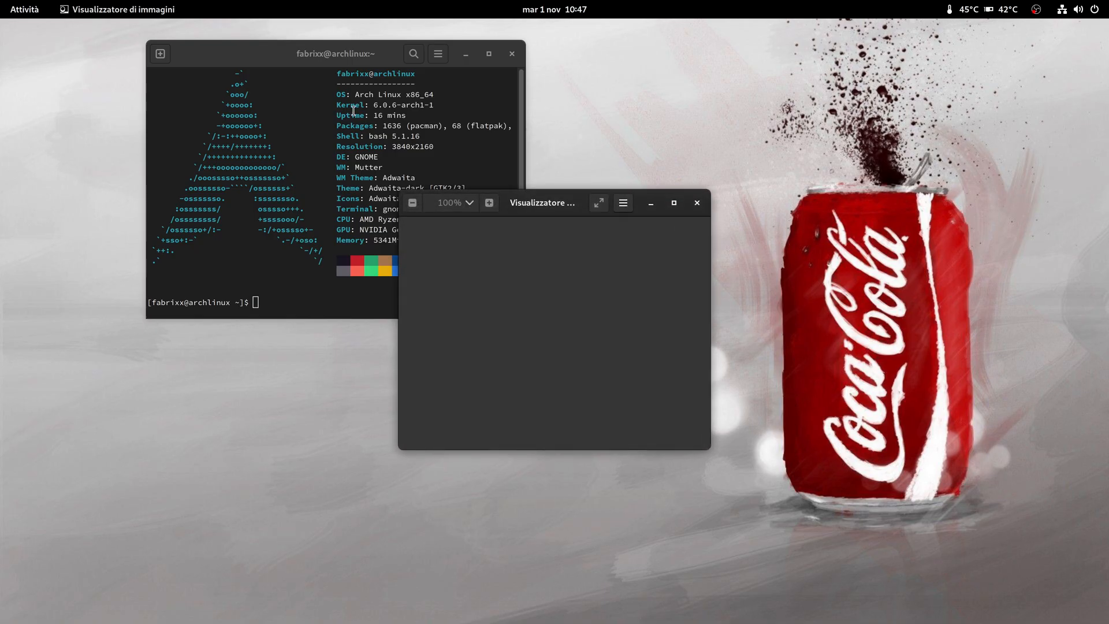
{"action": "left_click", "coordinate": [618, 208]}
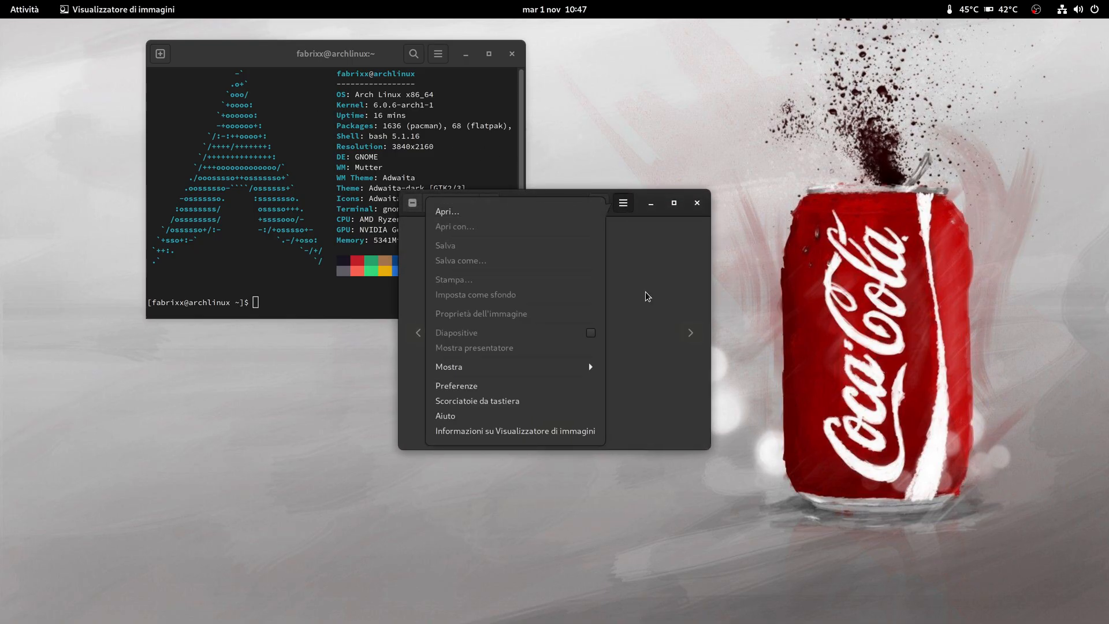
{"action": "left_click", "coordinate": [578, 428]}
- Launch Connessioni from the overview results for "vis", move its window and close it
{"action": "mouse_move", "coordinate": [1, 1]}
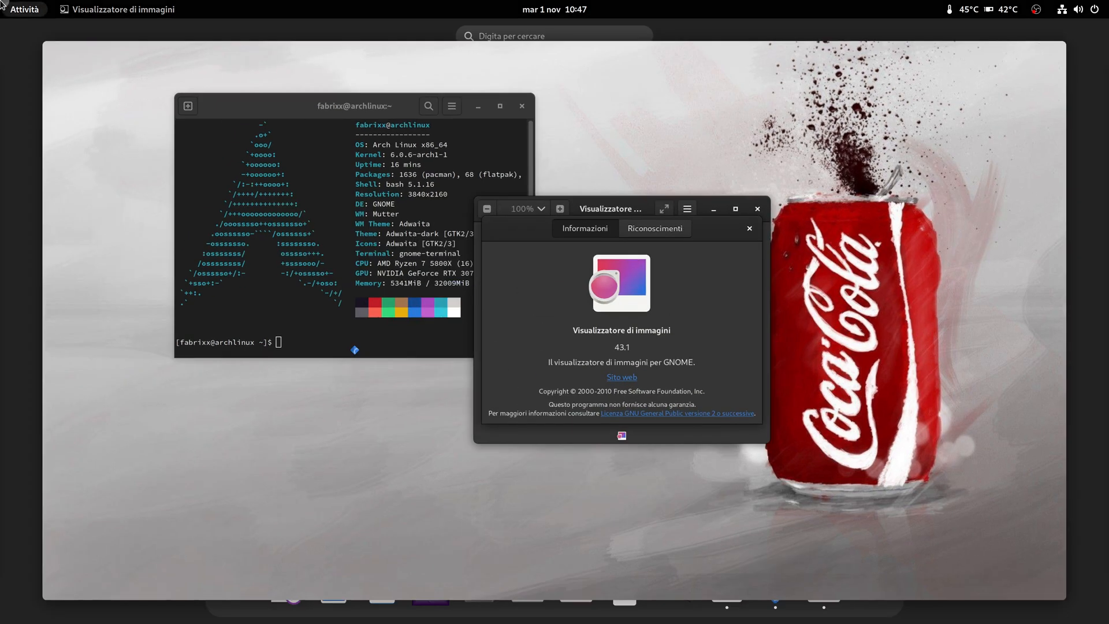
{"action": "type", "text": "co"}
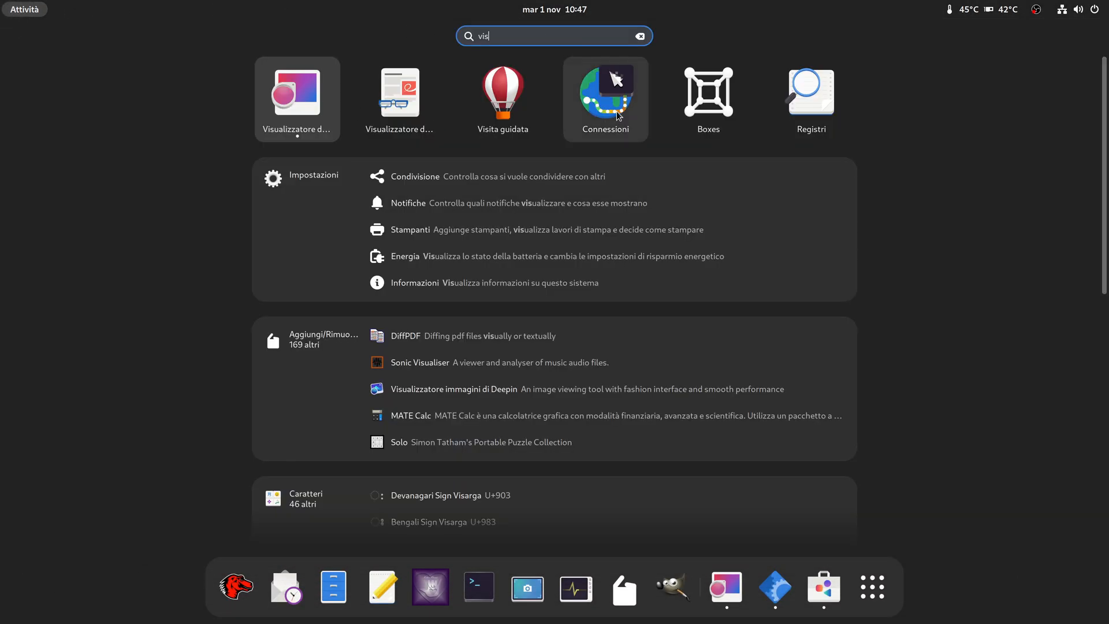
{"action": "left_click", "coordinate": [606, 104]}
{"action": "left_click_drag", "start_coordinate": [223, 31], "coordinate": [268, 70]}
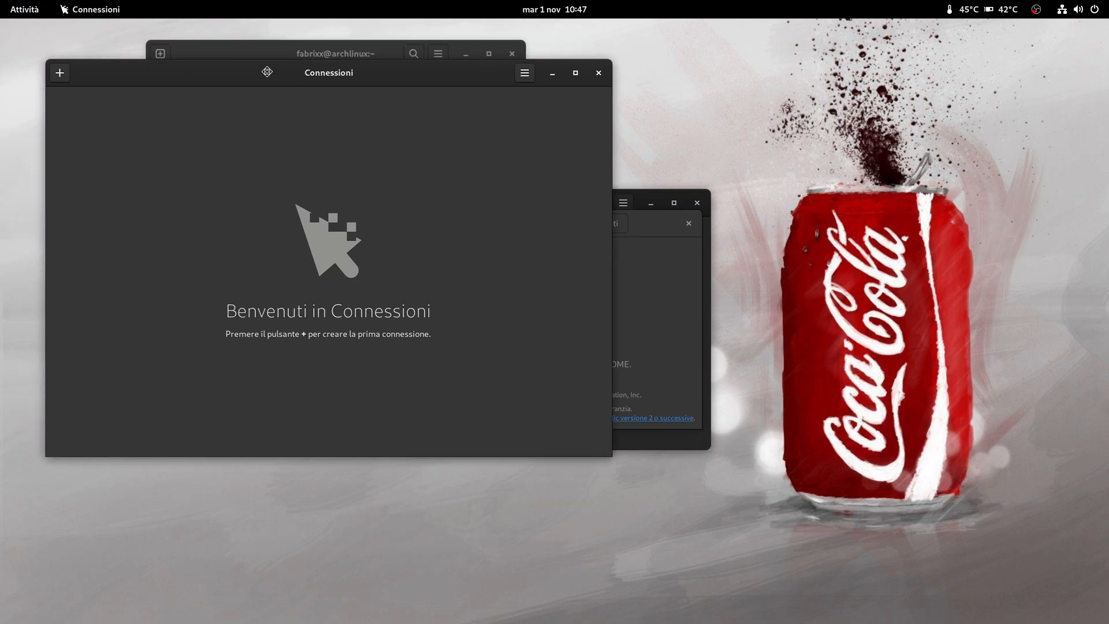
{"action": "left_click", "coordinate": [598, 72]}
- Search the overview for "visi", launch Visita guidata and go through its pages
{"action": "mouse_move", "coordinate": [1, 1]}
{"action": "type", "text": "visi"}
{"action": "left_click", "coordinate": [559, 102]}
{"action": "left_click", "coordinate": [540, 241]}
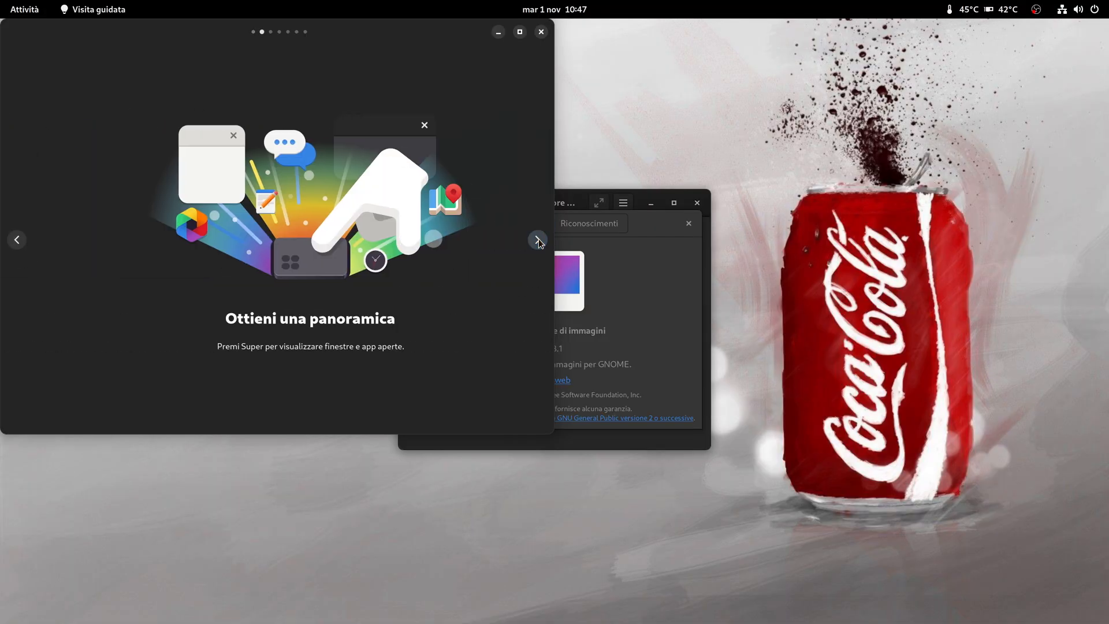
{"action": "left_click", "coordinate": [539, 241]}
{"action": "left_click", "coordinate": [539, 240]}
{"action": "left_click", "coordinate": [539, 241]}
{"action": "left_click", "coordinate": [539, 240]}
{"action": "left_click", "coordinate": [539, 241]}
- Search the overview for "gno" and launch GNOME Network Displays
{"action": "key", "text": "super"}
{"action": "type", "text": "gn"}
{"action": "left_click", "coordinate": [298, 121]}
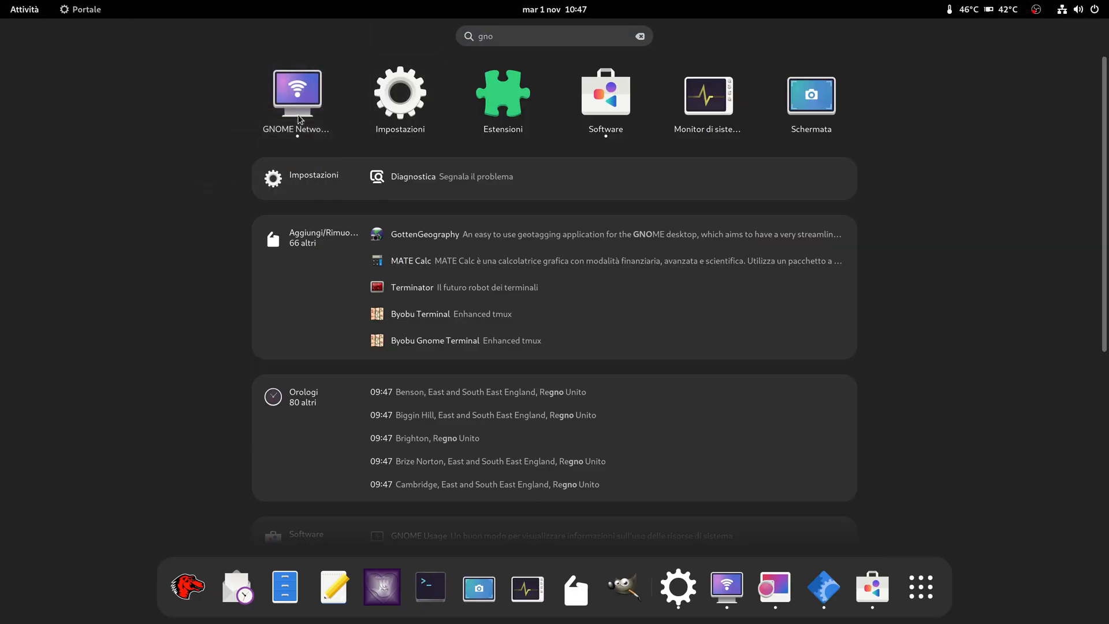
- Search the overview for "cal", launch Calcolatrice and show its version information
{"action": "key", "text": "super"}
{"action": "type", "text": "cal"}
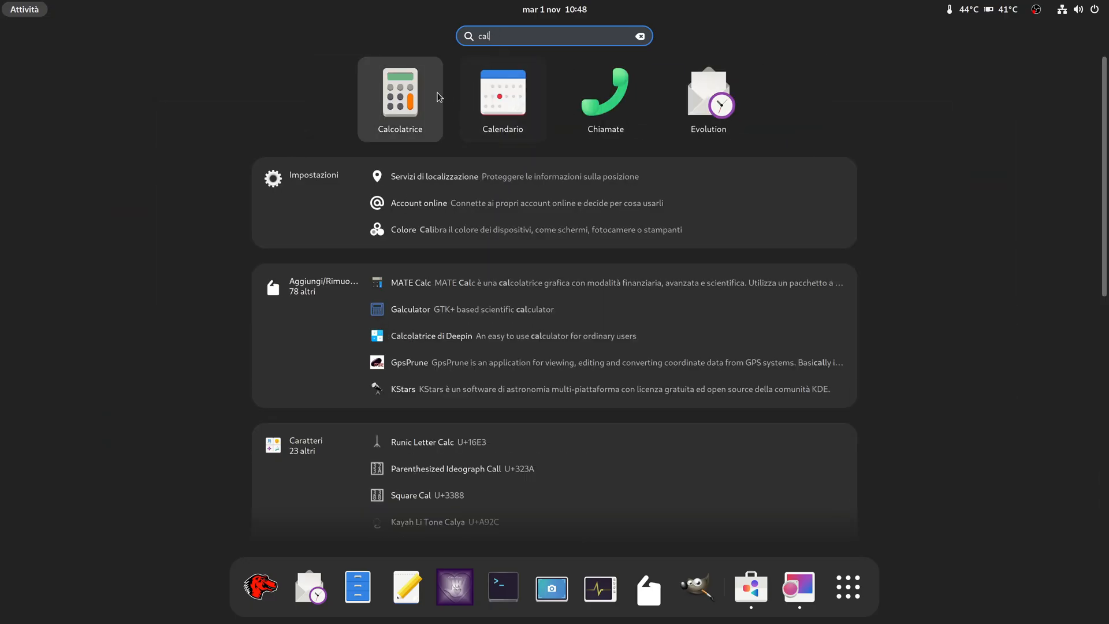
{"action": "left_click", "coordinate": [391, 108]}
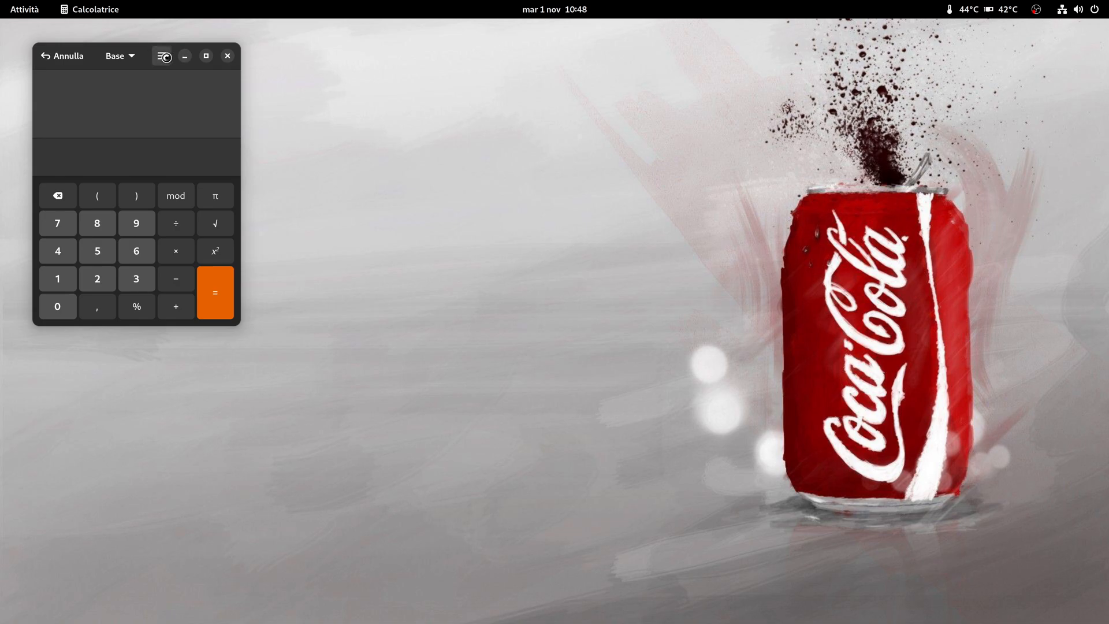
{"action": "left_click", "coordinate": [164, 58]}
{"action": "left_click", "coordinate": [186, 269]}
- Search the overview for "meteo", launch Meteo and show its version information
{"action": "mouse_move", "coordinate": [2, 2]}
{"action": "type", "text": "meteo"}
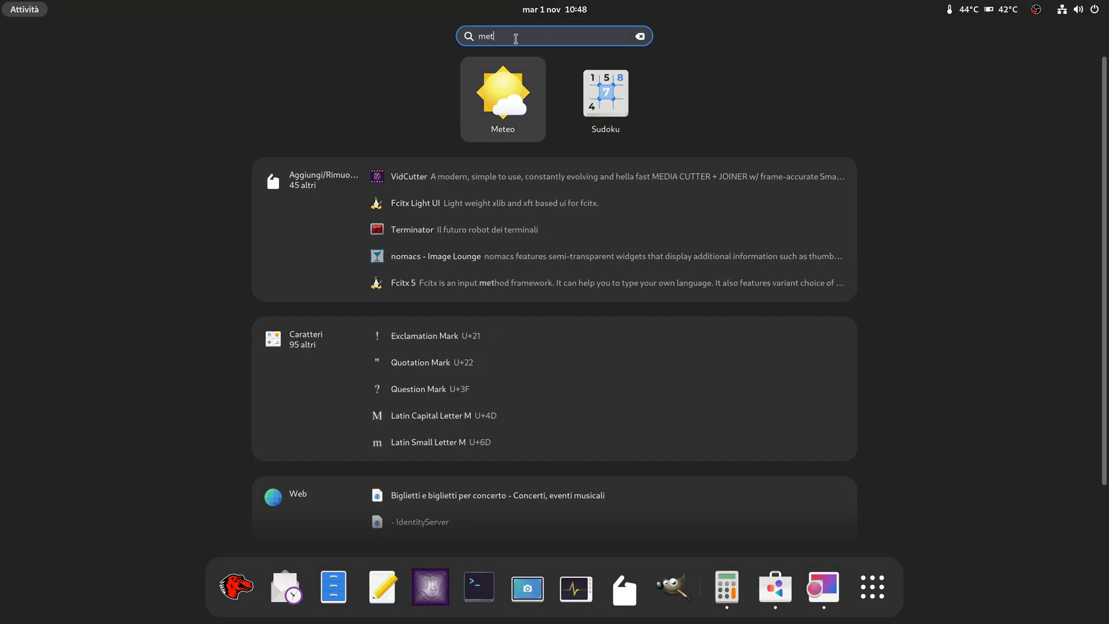
{"action": "key", "text": "Return"}
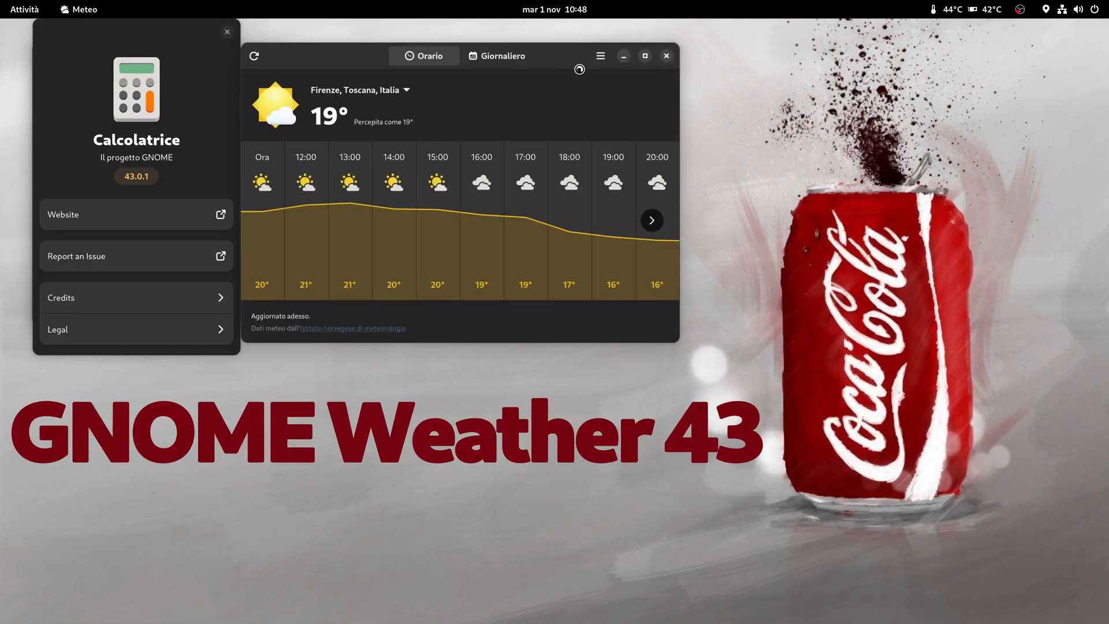
{"action": "left_click", "coordinate": [600, 57]}
{"action": "left_click", "coordinate": [604, 148]}
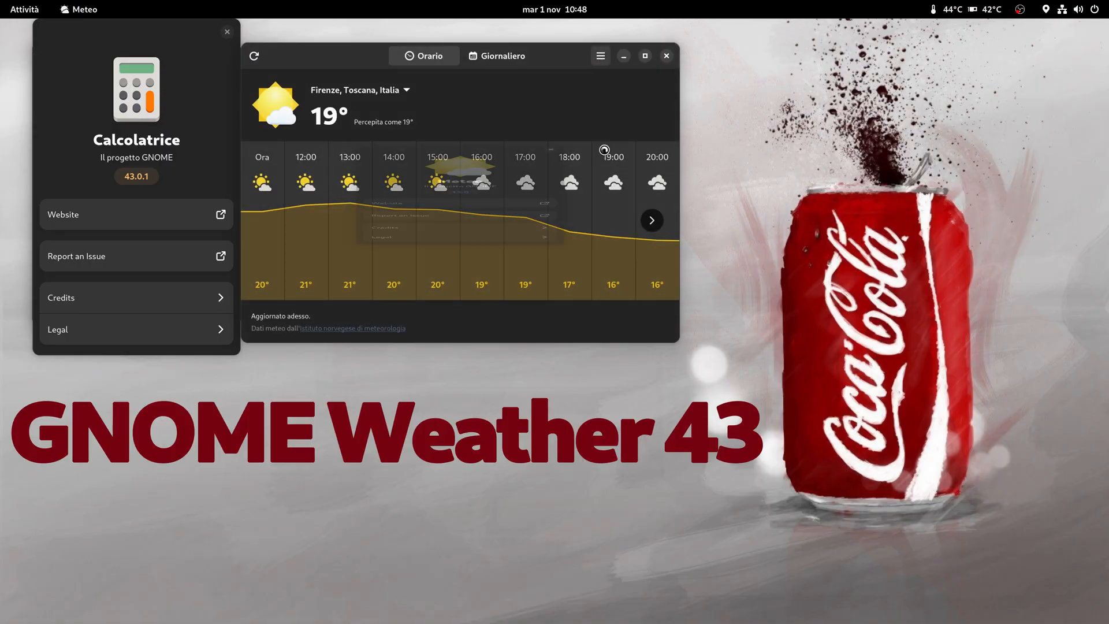
- Search the overview for "boxe" and launch Boxes
{"action": "key", "text": "super"}
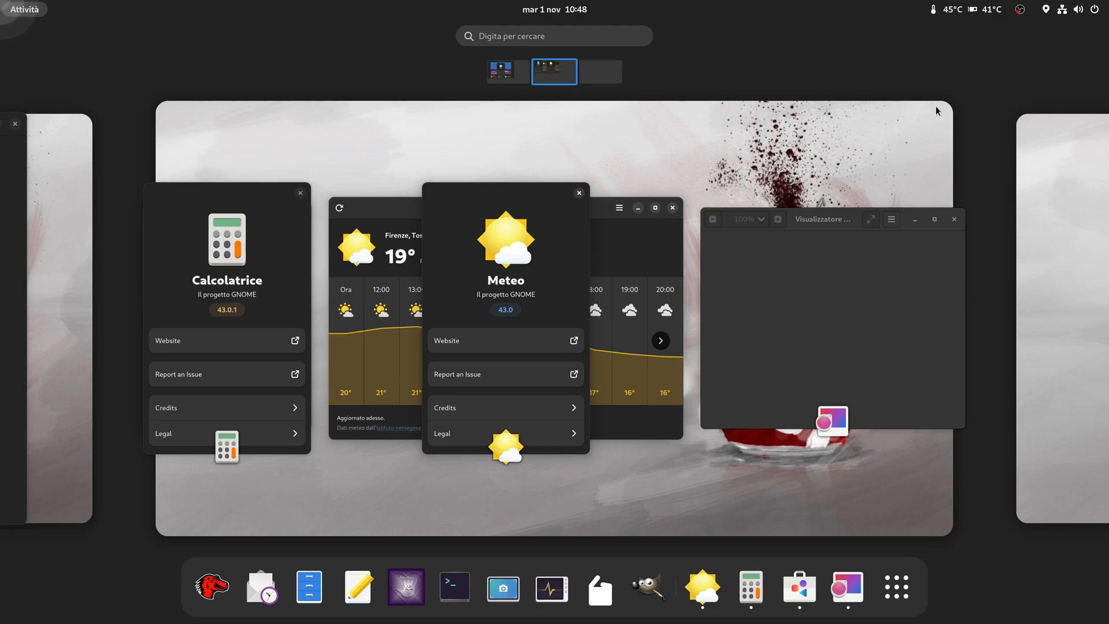
{"action": "type", "text": "boxe"}
{"action": "key", "text": "Return"}
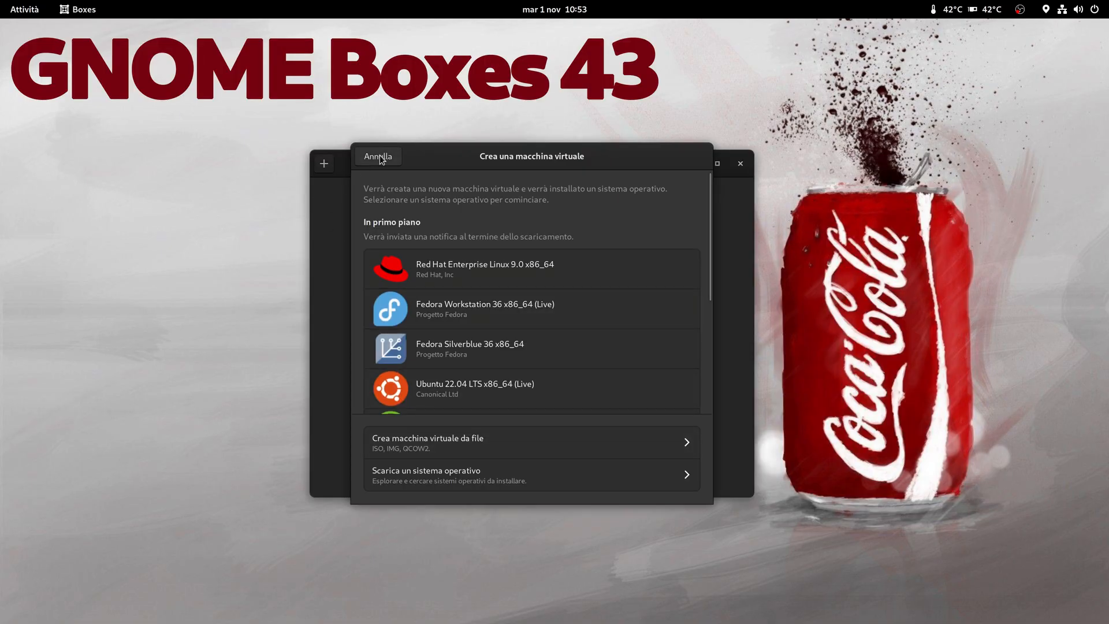
- Move the Boxes window, browse the systems offered for a new virtual machine and cancel its creation
{"action": "left_click_drag", "start_coordinate": [380, 160], "coordinate": [453, 243]}
{"action": "scroll", "coordinate": [510, 317], "scroll_direction": "down", "scroll_amount": 3}
{"action": "left_click", "coordinate": [462, 242]}
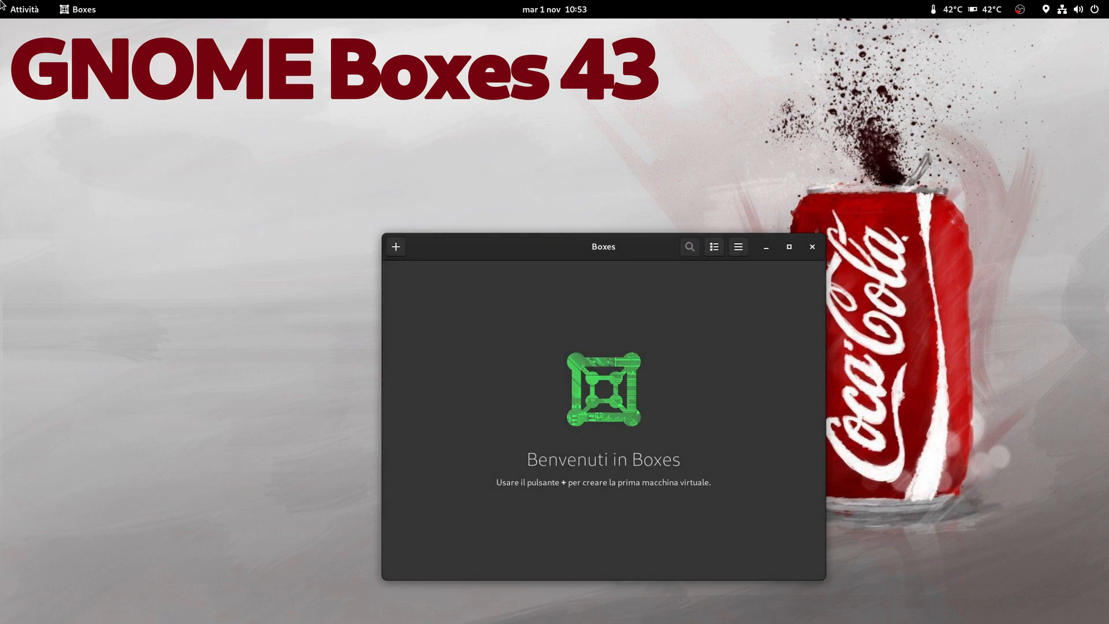
- Switch between workspaces in the overview and bring up the one holding the Meteo and Calcolatrice windows
{"action": "key", "text": "super"}
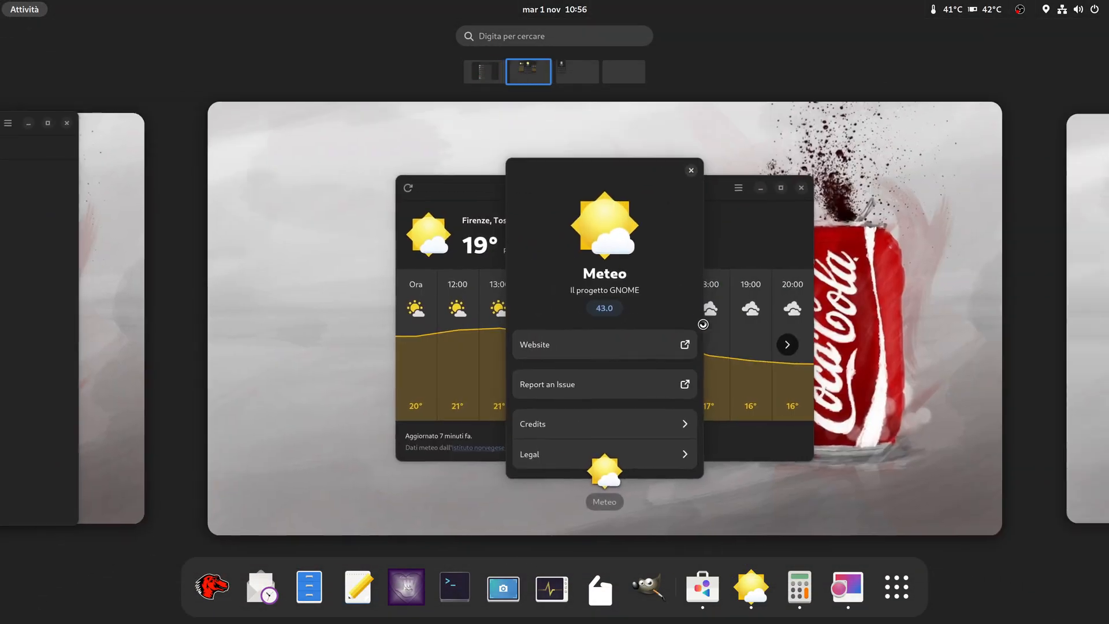
{"action": "scroll", "coordinate": [713, 326], "scroll_direction": "down", "scroll_amount": 2}
{"action": "left_click", "coordinate": [485, 72]}
{"action": "left_click_drag", "start_coordinate": [484, 72], "coordinate": [532, 72]}
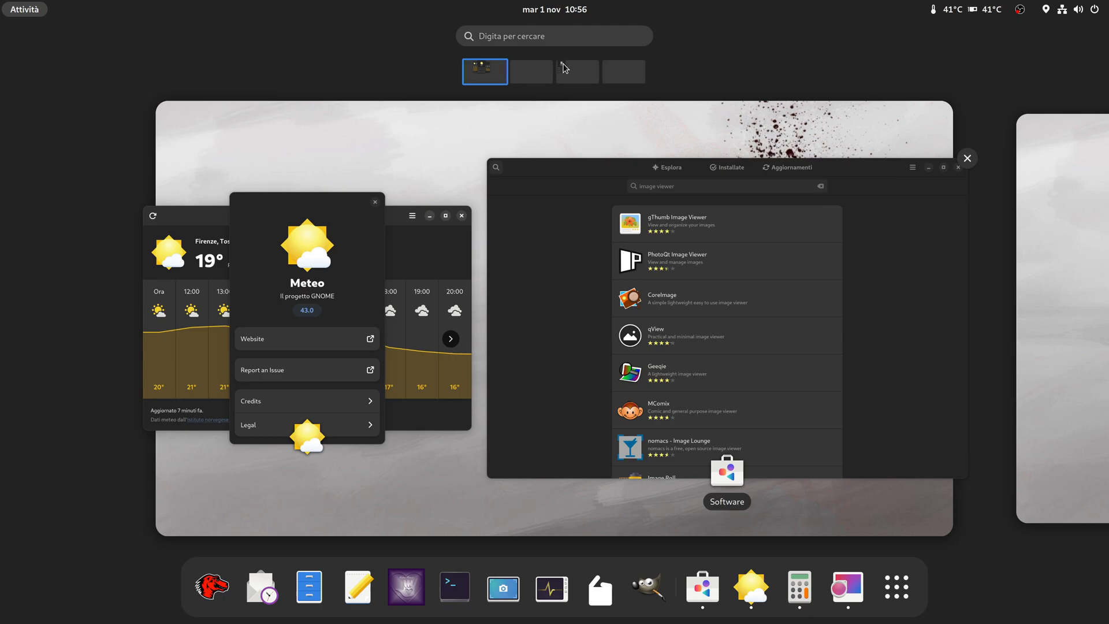
{"action": "left_click", "coordinate": [484, 223]}
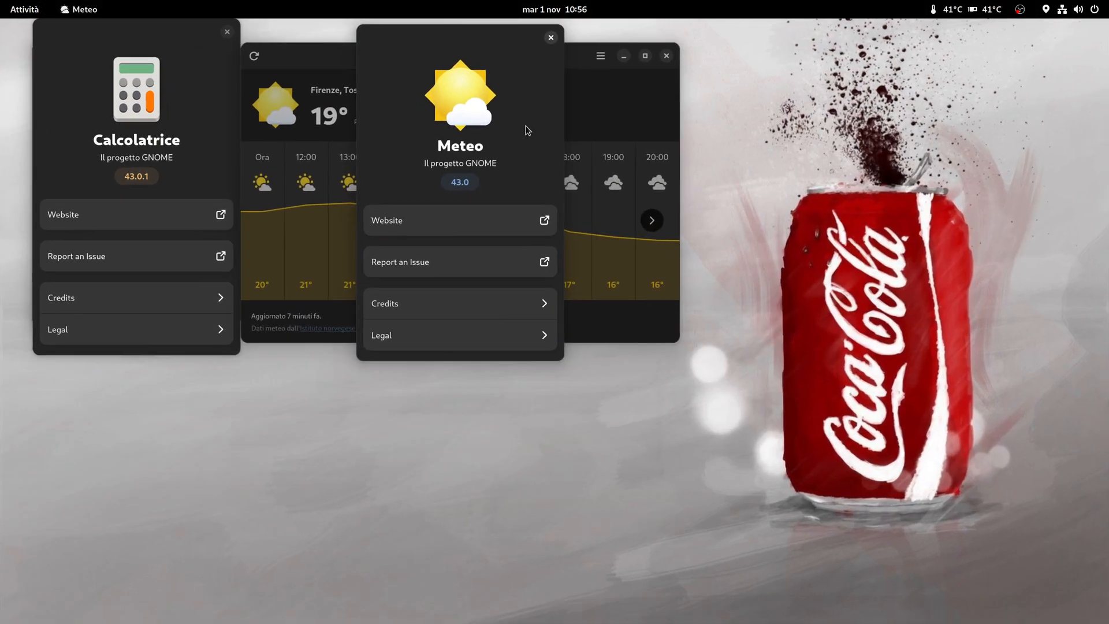
- Close the Meteo version information, the Meteo window and the Calcolatrice version information
{"action": "left_click", "coordinate": [551, 38]}
{"action": "left_click", "coordinate": [667, 55]}
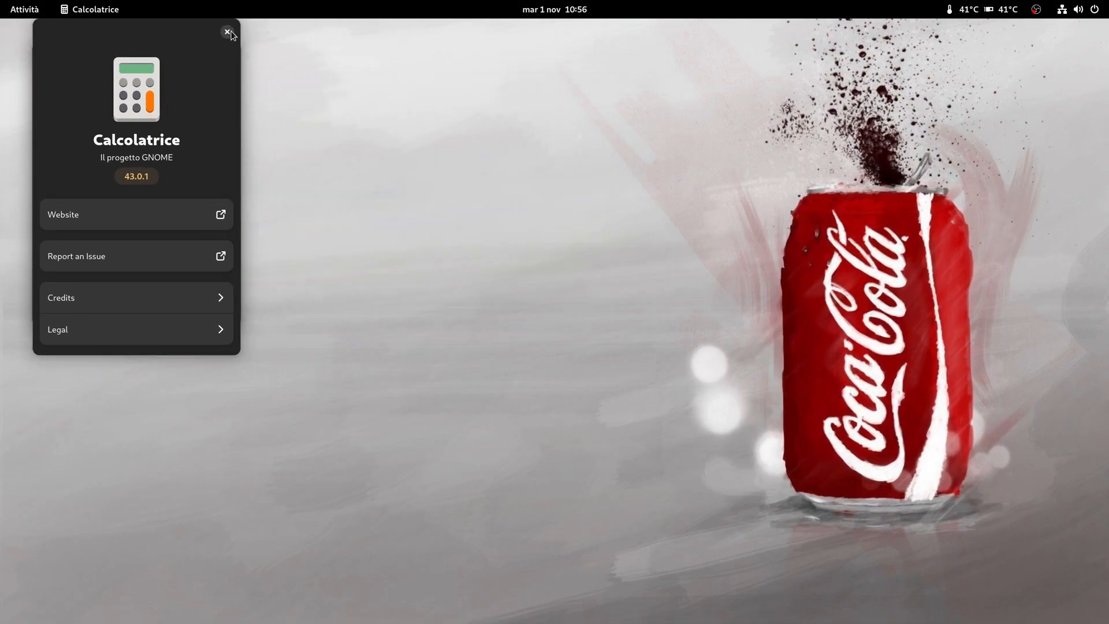
{"action": "left_click", "coordinate": [227, 32]}
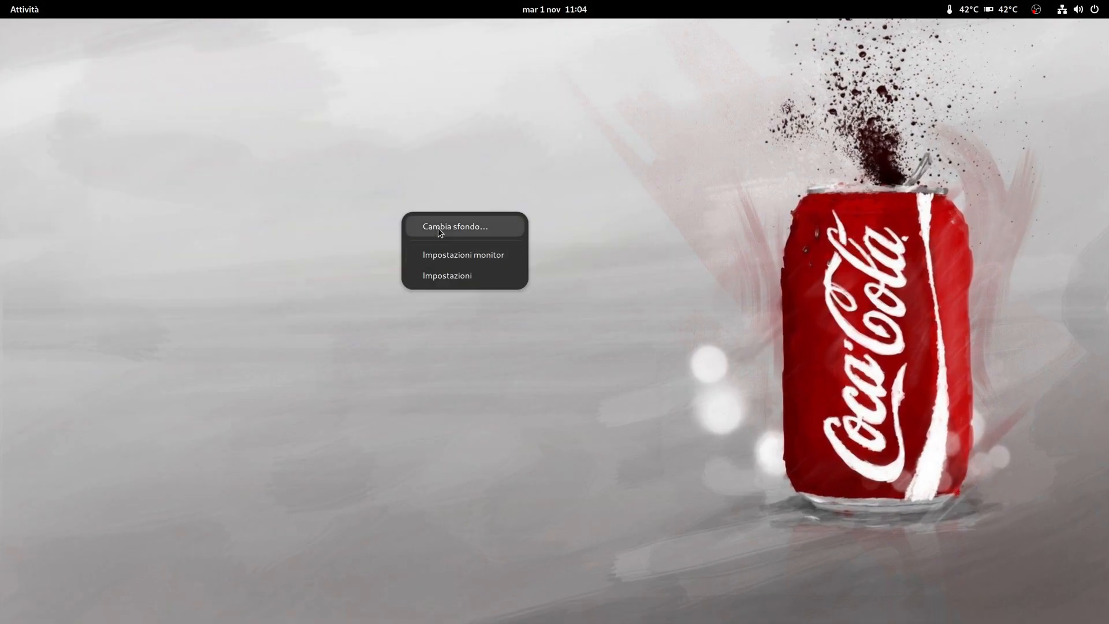
- Open the desktop background settings, then move and shrink the Settings window so that the desktop is exposed
{"action": "left_click", "coordinate": [438, 228]}
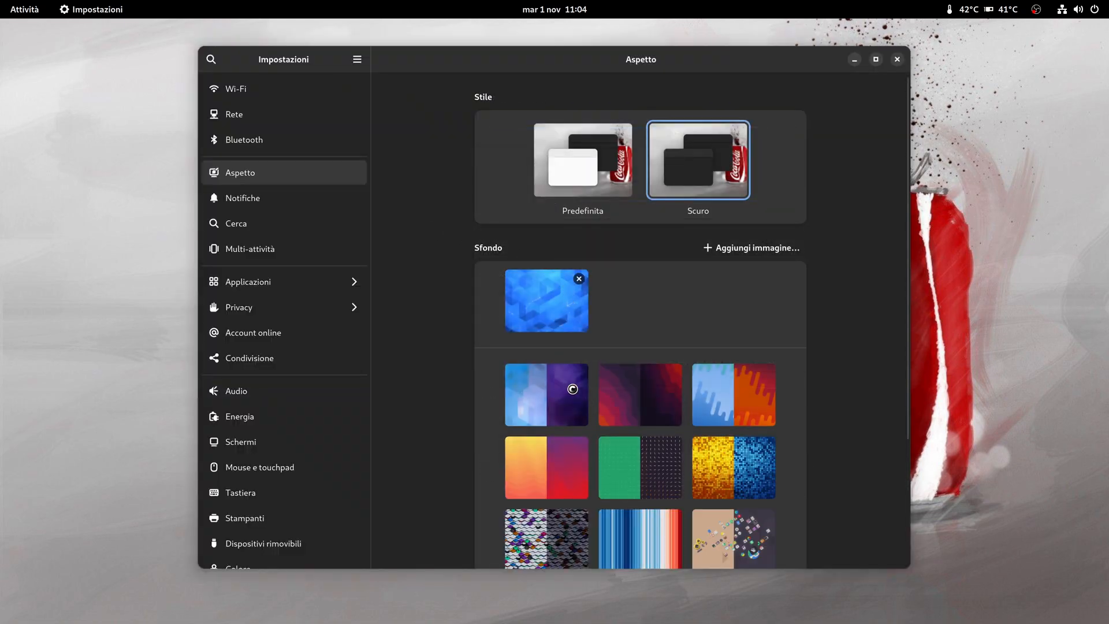
{"action": "scroll", "coordinate": [549, 376], "scroll_direction": "down", "scroll_amount": 3}
{"action": "left_click", "coordinate": [540, 361]}
{"action": "left_click_drag", "start_coordinate": [407, 55], "coordinate": [218, 43]}
{"action": "left_click_drag", "start_coordinate": [719, 555], "coordinate": [574, 446]}
- Try several wallpapers in the dark style, including the orange drips, blue dots, red gradient, stripes and scattered app icons
{"action": "left_click", "coordinate": [480, 295]}
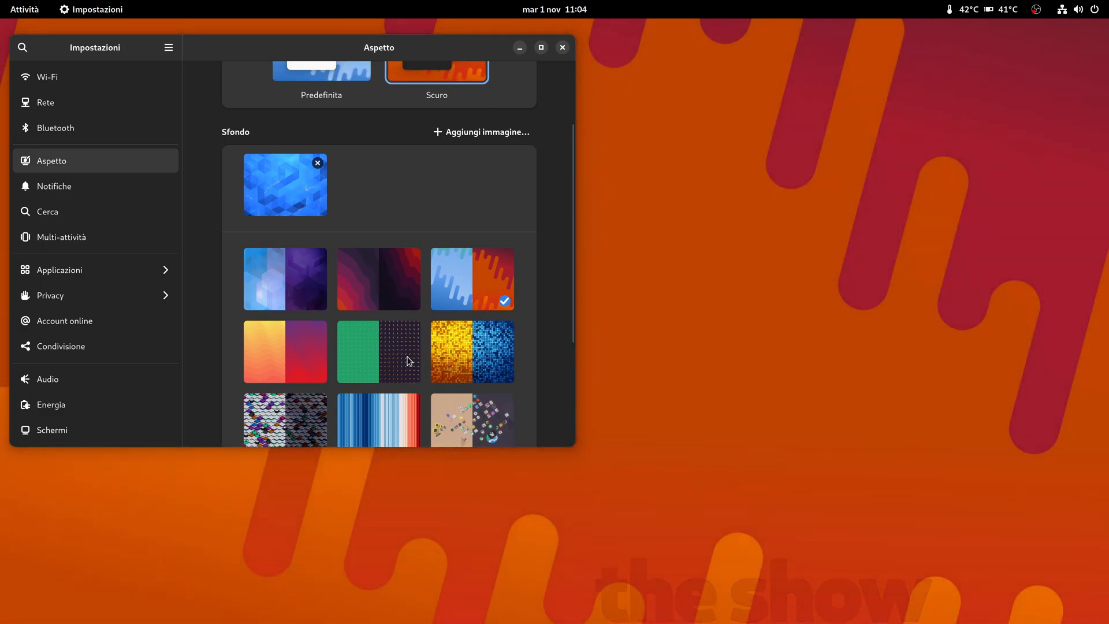
{"action": "left_click", "coordinate": [473, 353]}
{"action": "left_click", "coordinate": [275, 350]}
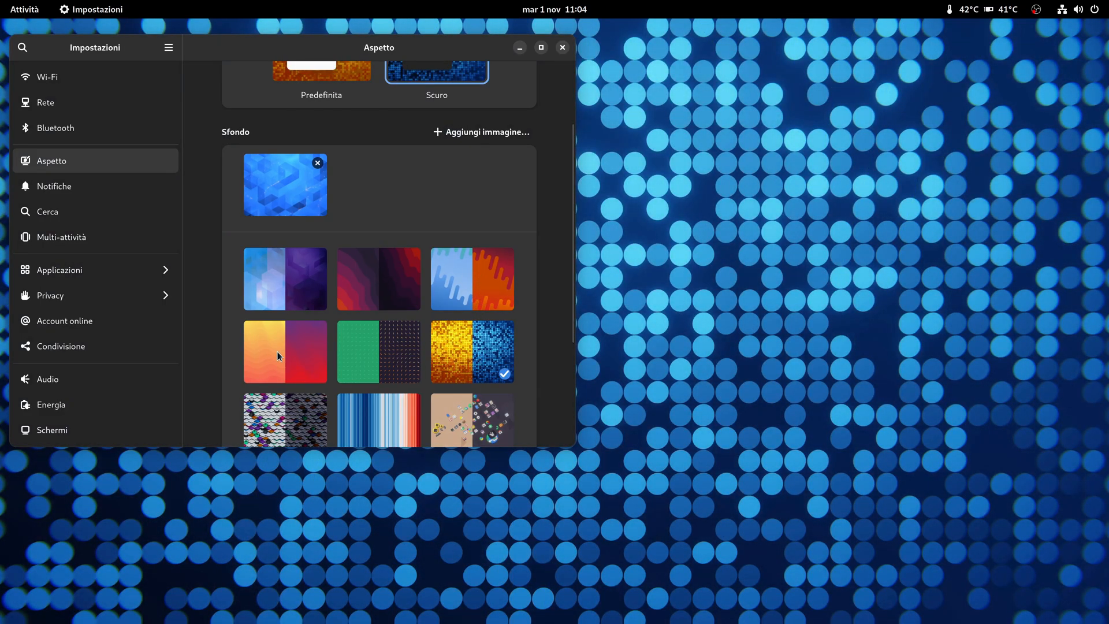
{"action": "left_click", "coordinate": [307, 418]}
{"action": "scroll", "coordinate": [381, 404], "scroll_direction": "down", "scroll_amount": 3}
{"action": "left_click", "coordinate": [397, 312]}
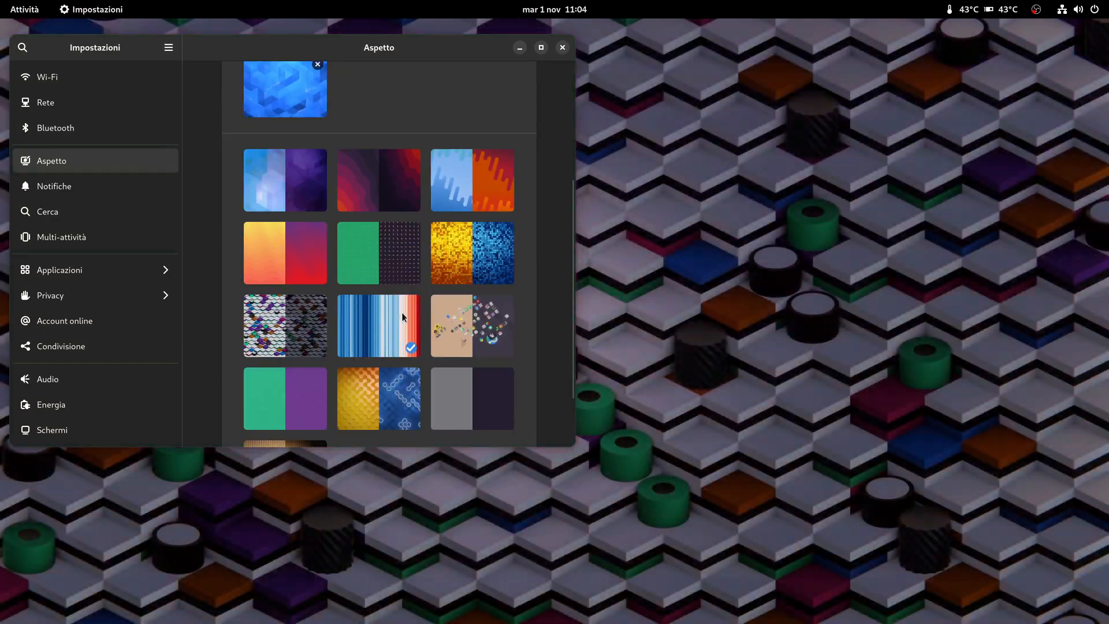
{"action": "scroll", "coordinate": [452, 272], "scroll_direction": "up", "scroll_amount": 5}
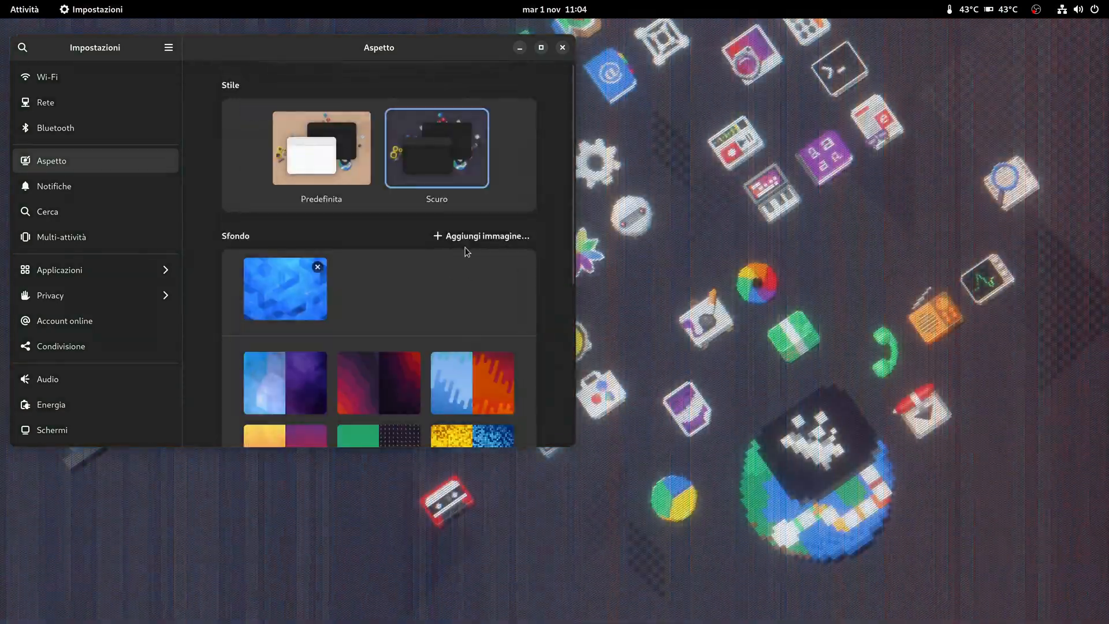
- Switch to the Predefinita style, apply the green dashes wallpaper and compare it with the Scuro style
{"action": "left_click", "coordinate": [336, 151]}
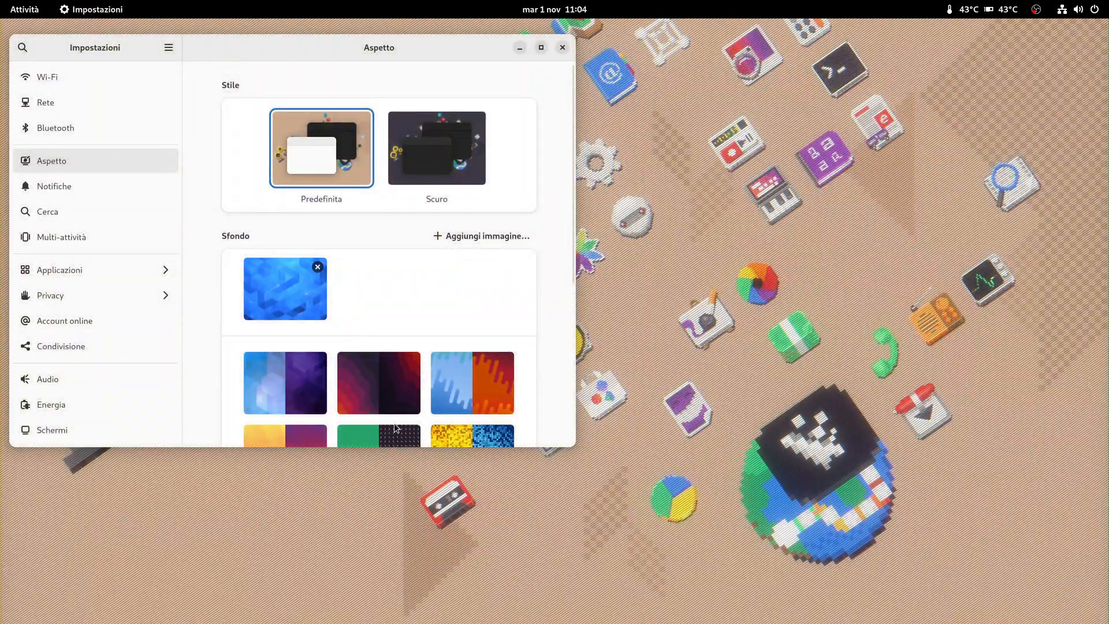
{"action": "left_click", "coordinate": [398, 427]}
{"action": "left_click", "coordinate": [430, 128]}
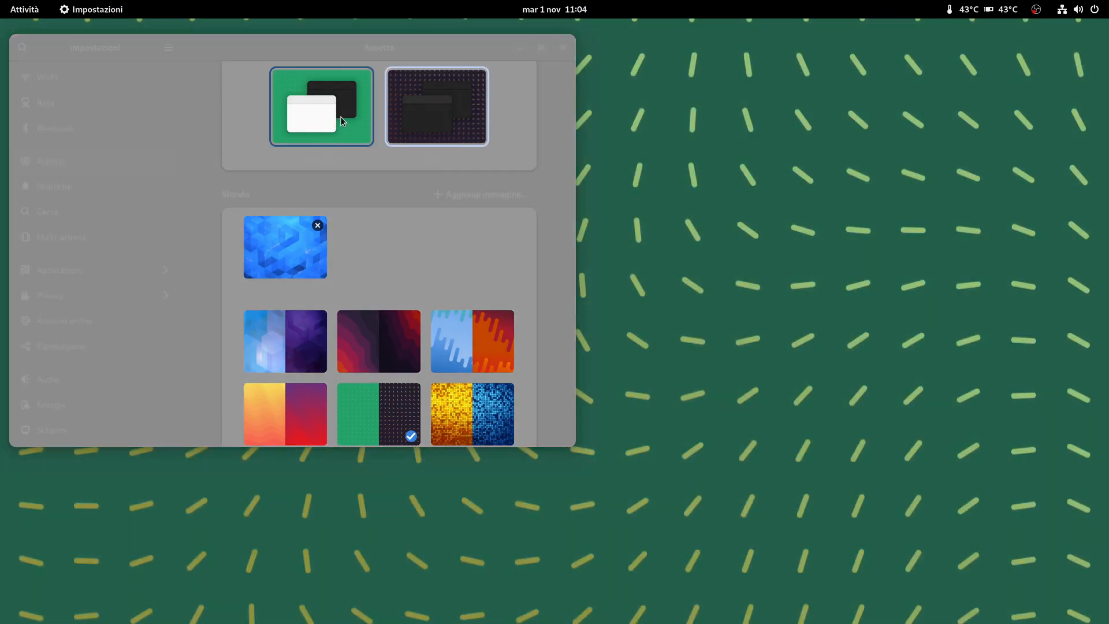
- Apply the yellow and blue dotted wallpaper and switch to the Scuro style
{"action": "scroll", "coordinate": [472, 369], "scroll_direction": "down", "scroll_amount": 5}
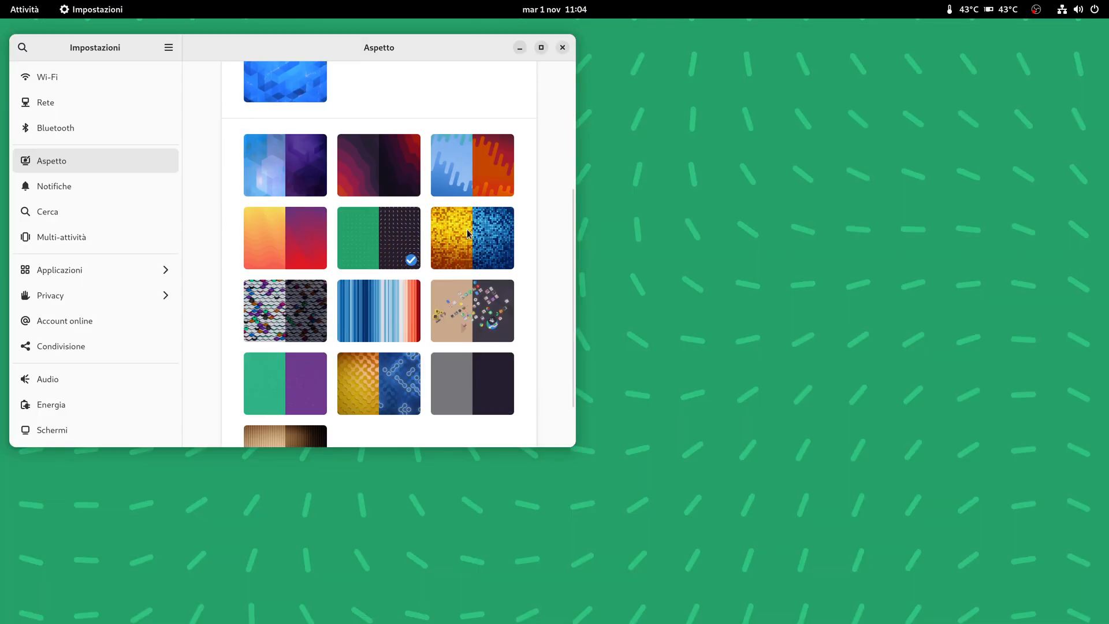
{"action": "left_click", "coordinate": [468, 233]}
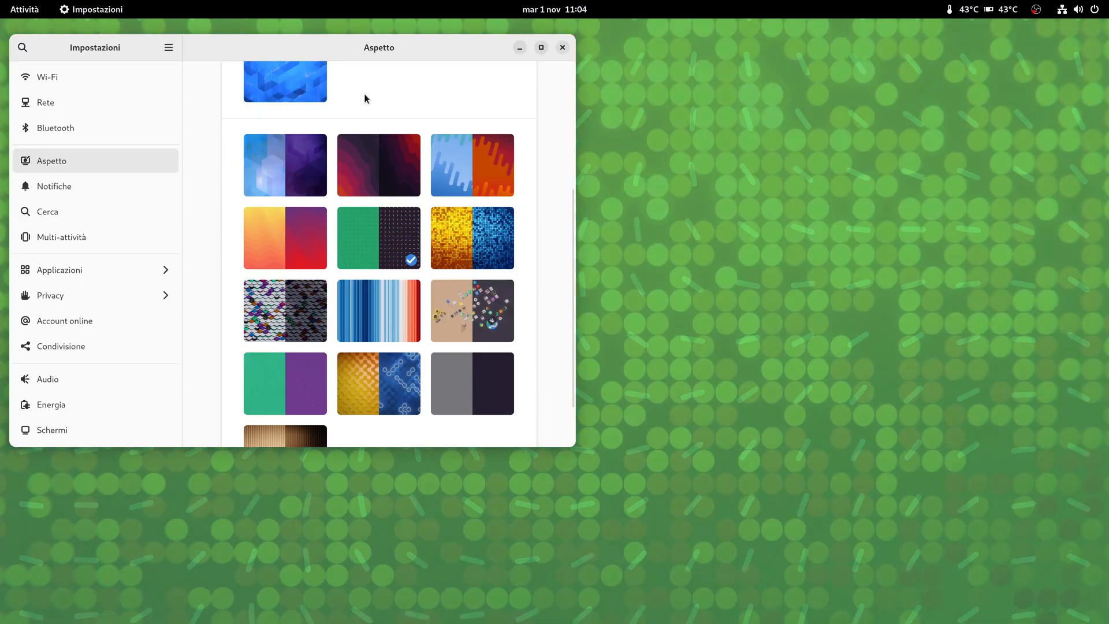
{"action": "scroll", "coordinate": [363, 94], "scroll_direction": "up", "scroll_amount": 5}
{"action": "left_click", "coordinate": [451, 127]}
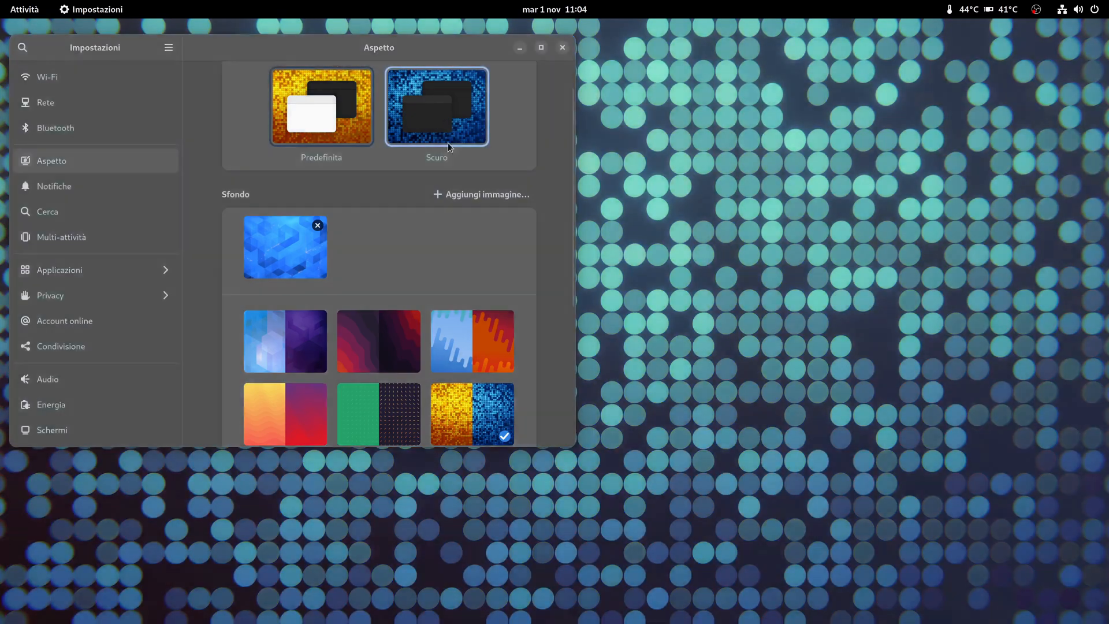
- Apply the wallpaper with yellow and blue linked circles and compare it in the Predefinita and Scuro styles
{"action": "scroll", "coordinate": [463, 398], "scroll_direction": "down", "scroll_amount": 5}
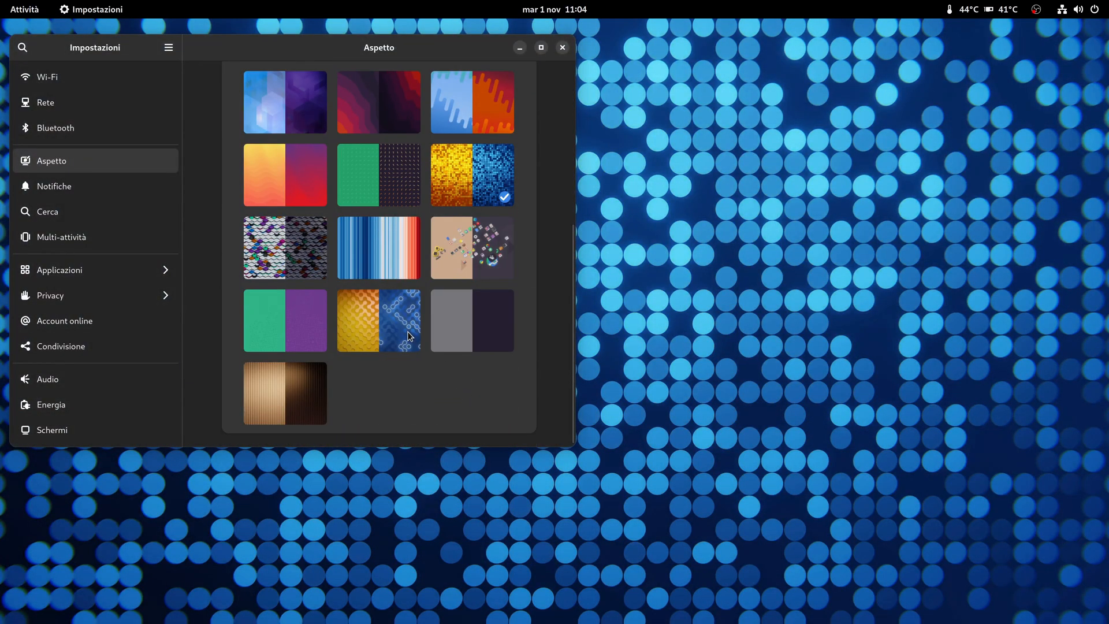
{"action": "left_click", "coordinate": [409, 335]}
{"action": "scroll", "coordinate": [416, 332], "scroll_direction": "up", "scroll_amount": 5}
{"action": "left_click", "coordinate": [350, 143]}
{"action": "left_click", "coordinate": [425, 153]}
- Compare the blue-to-red striped wallpaper in the Predefinita and Scuro styles, then select the added blue background image
{"action": "scroll", "coordinate": [430, 304], "scroll_direction": "down", "scroll_amount": 3}
{"action": "left_click", "coordinate": [383, 371]}
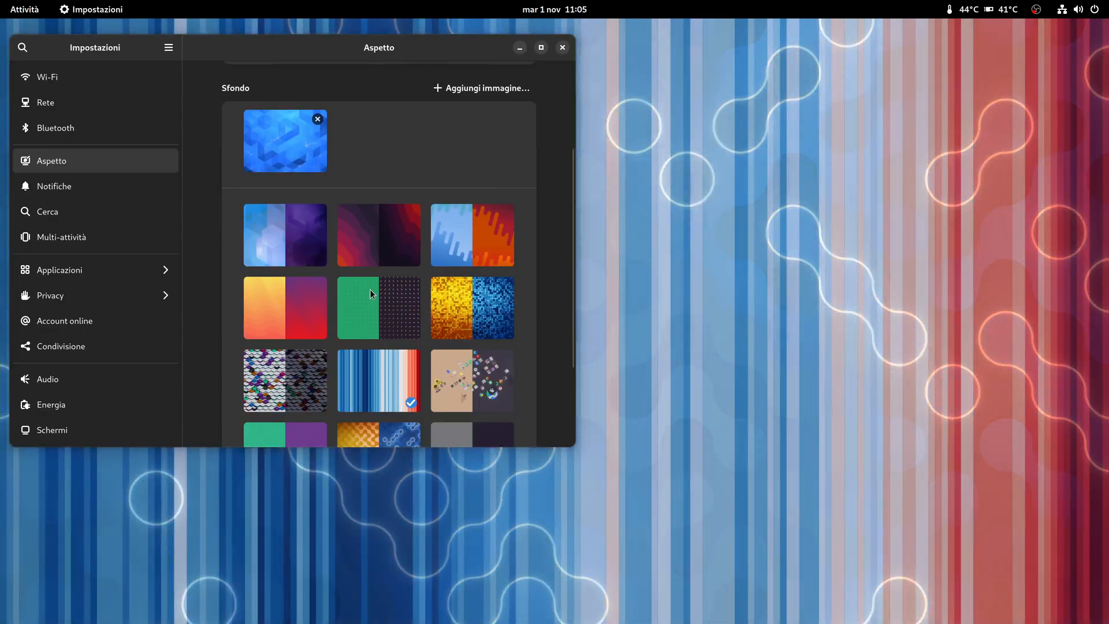
{"action": "scroll", "coordinate": [370, 293], "scroll_direction": "up", "scroll_amount": 3}
{"action": "left_click", "coordinate": [329, 157]}
{"action": "left_click", "coordinate": [469, 157]}
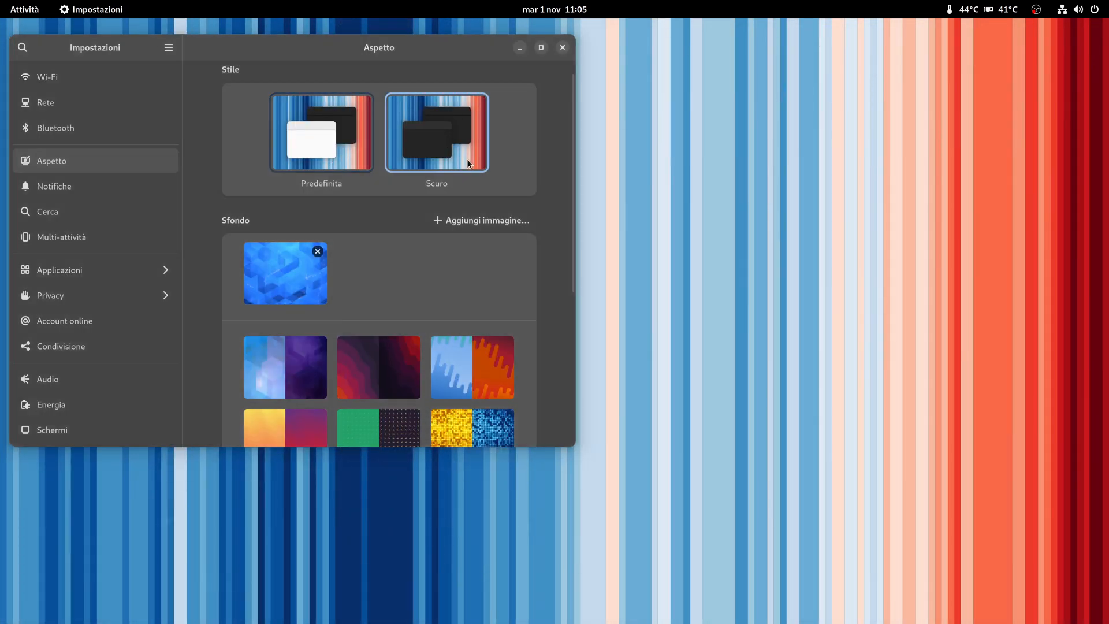
{"action": "left_click", "coordinate": [303, 272]}
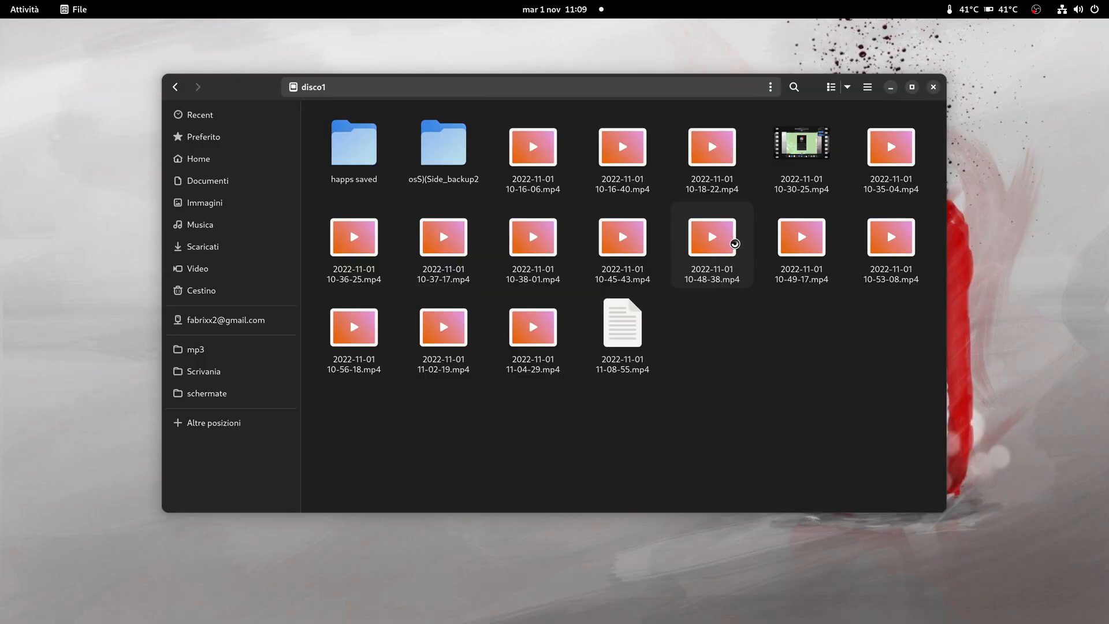
{"action": "right_click", "coordinate": [706, 241]}
{"action": "left_click", "coordinate": [766, 460]}
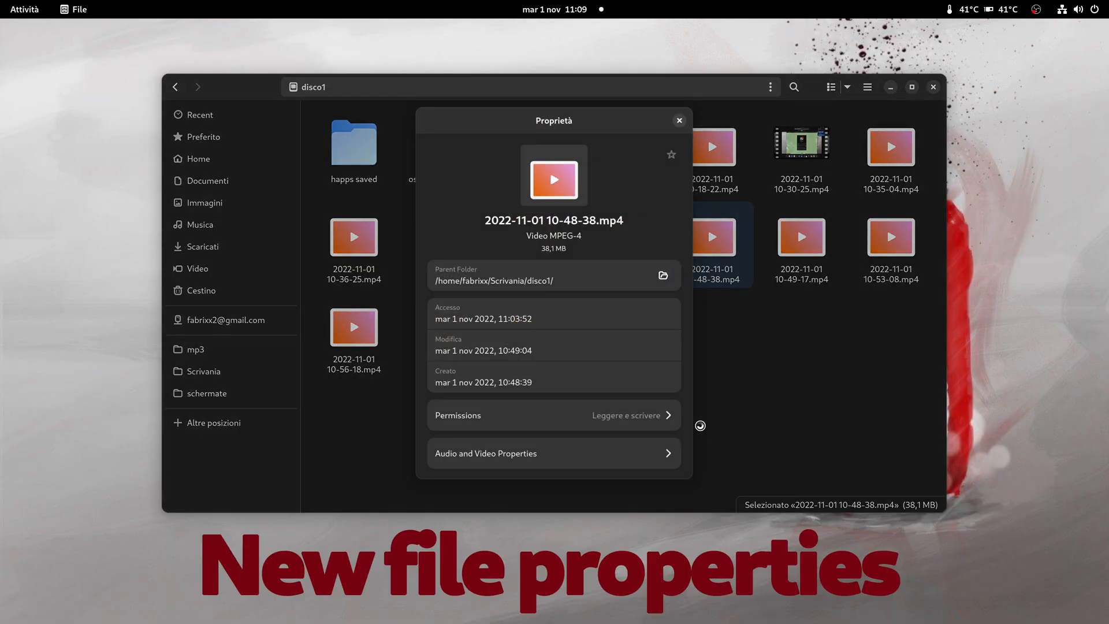
{"action": "left_click", "coordinate": [546, 454]}
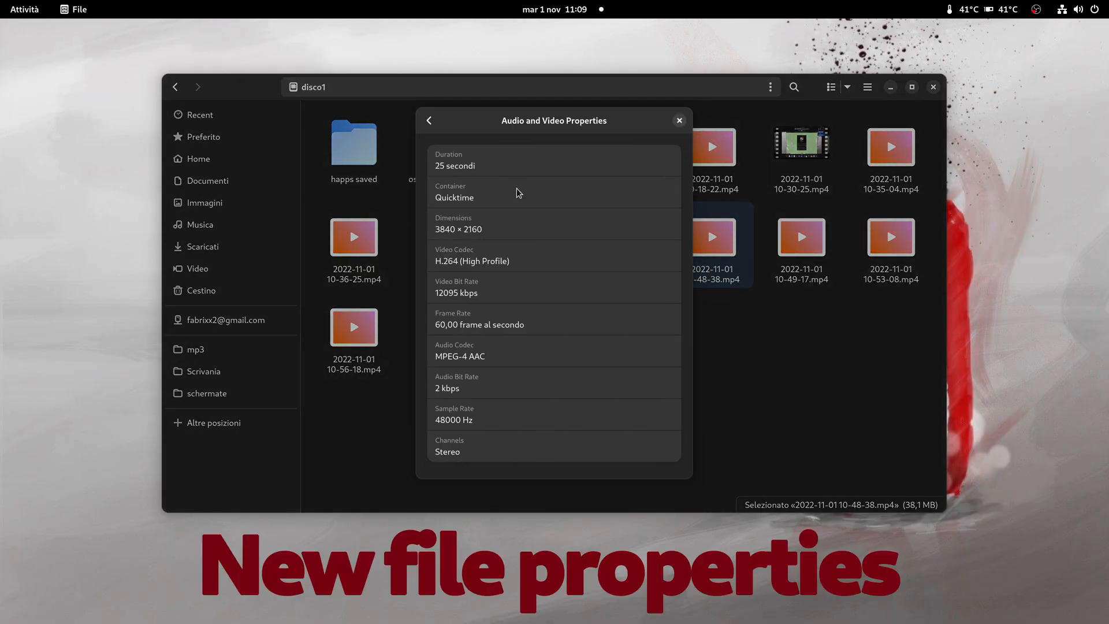
{"action": "left_click", "coordinate": [430, 121]}
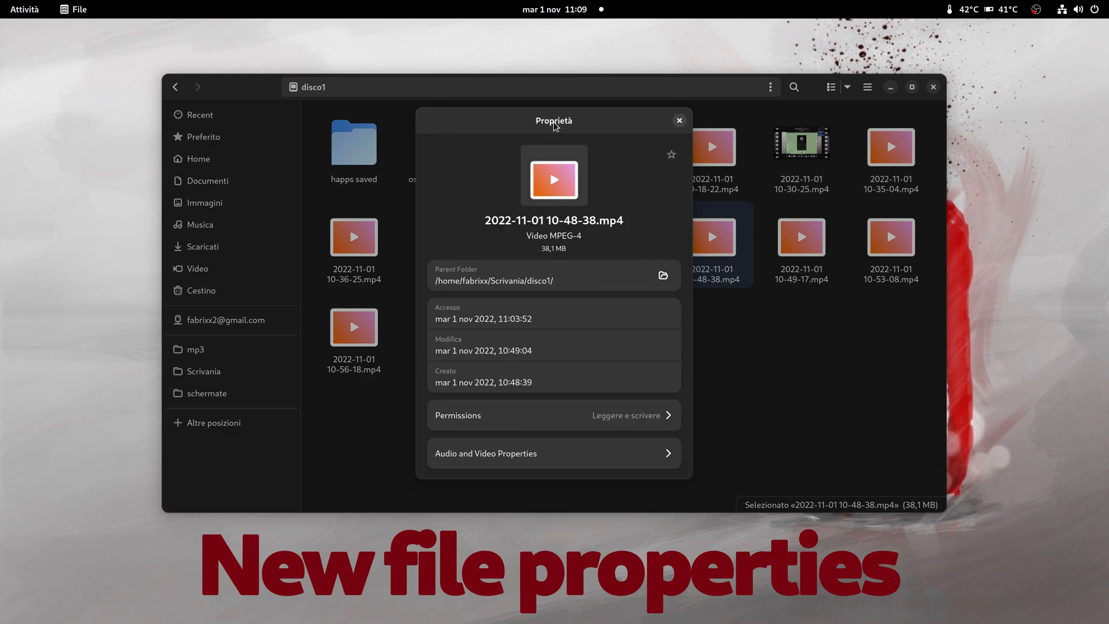
{"action": "left_click", "coordinate": [680, 122]}
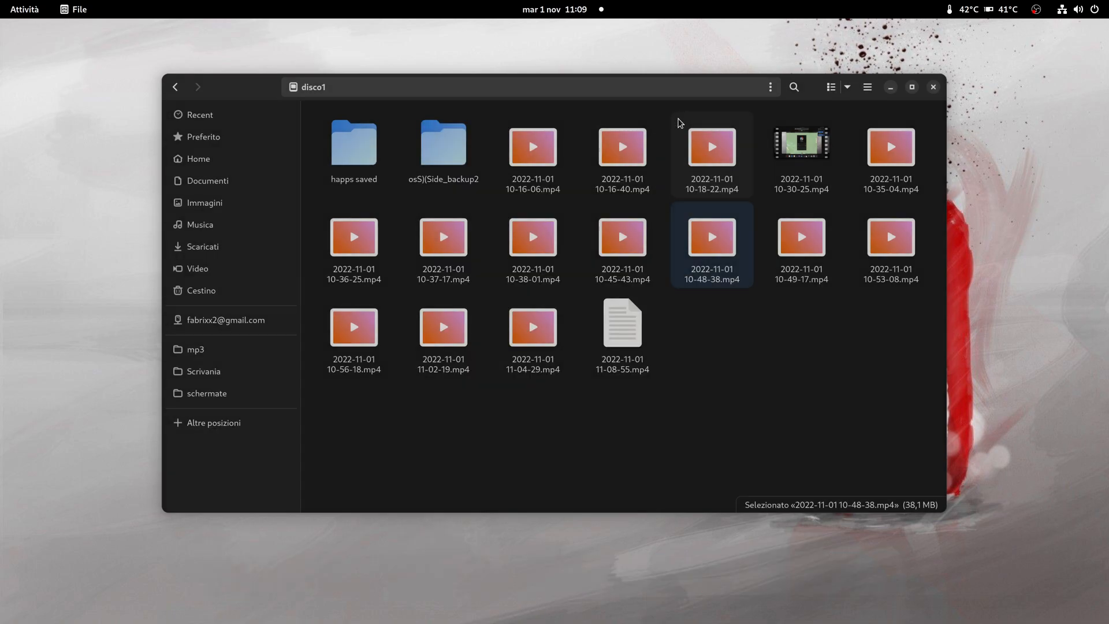
- View the properties of the kdenlive AppImage in Scrivania, try its parent folder link, and put the file manager away
{"action": "left_click", "coordinate": [204, 371]}
{"action": "scroll", "coordinate": [451, 376], "scroll_direction": "down", "scroll_amount": 4}
{"action": "right_click", "coordinate": [451, 379]}
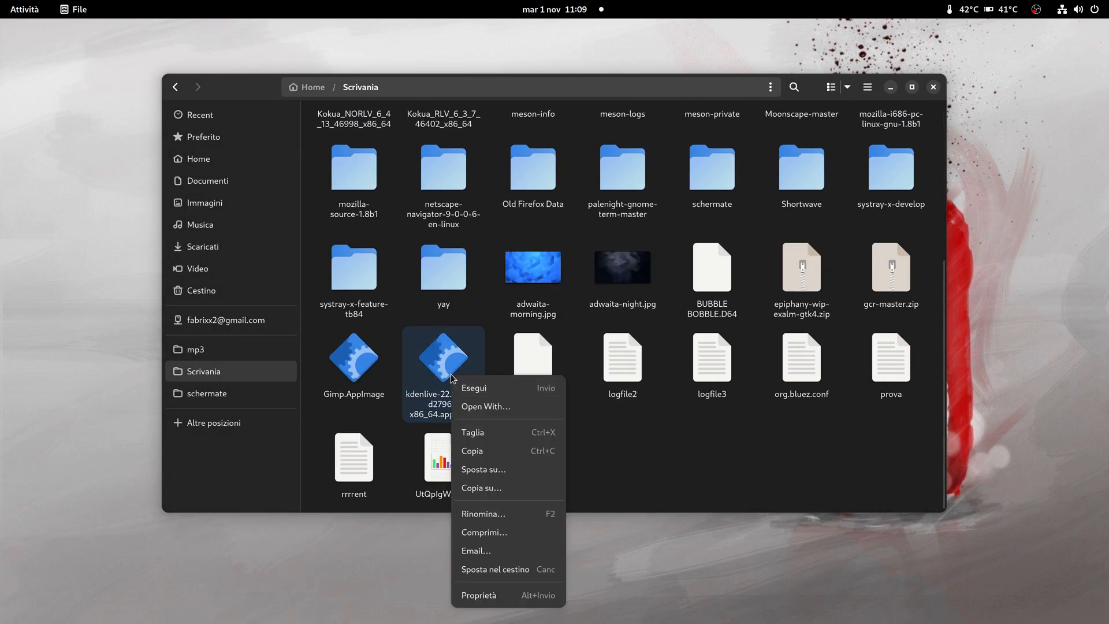
{"action": "left_click", "coordinate": [542, 595]}
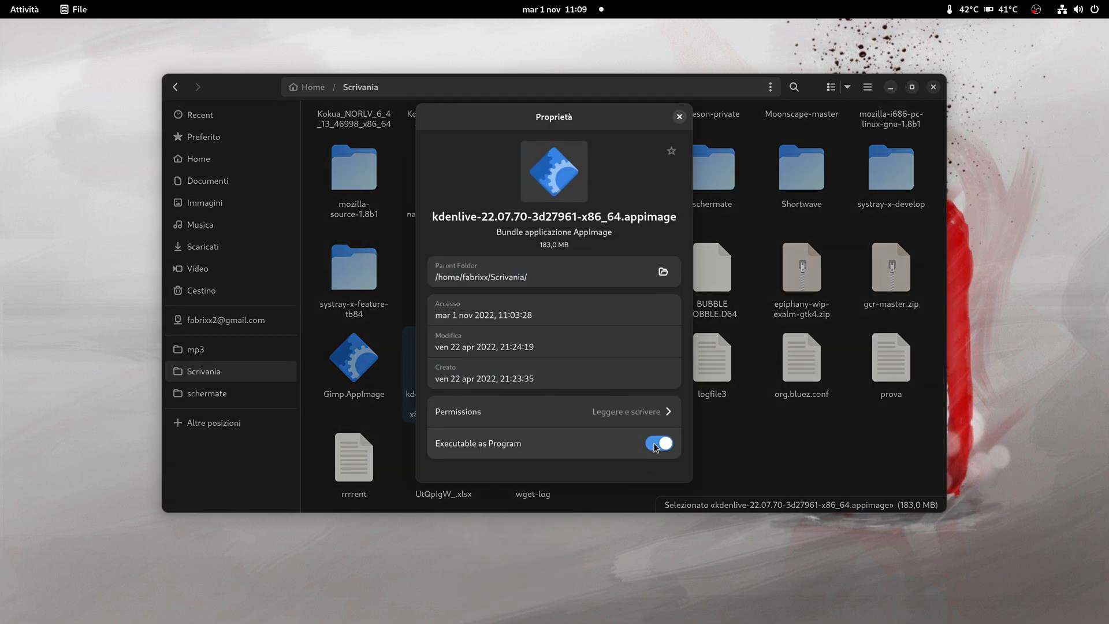
{"action": "left_click", "coordinate": [663, 271]}
{"action": "left_click", "coordinate": [785, 35]}
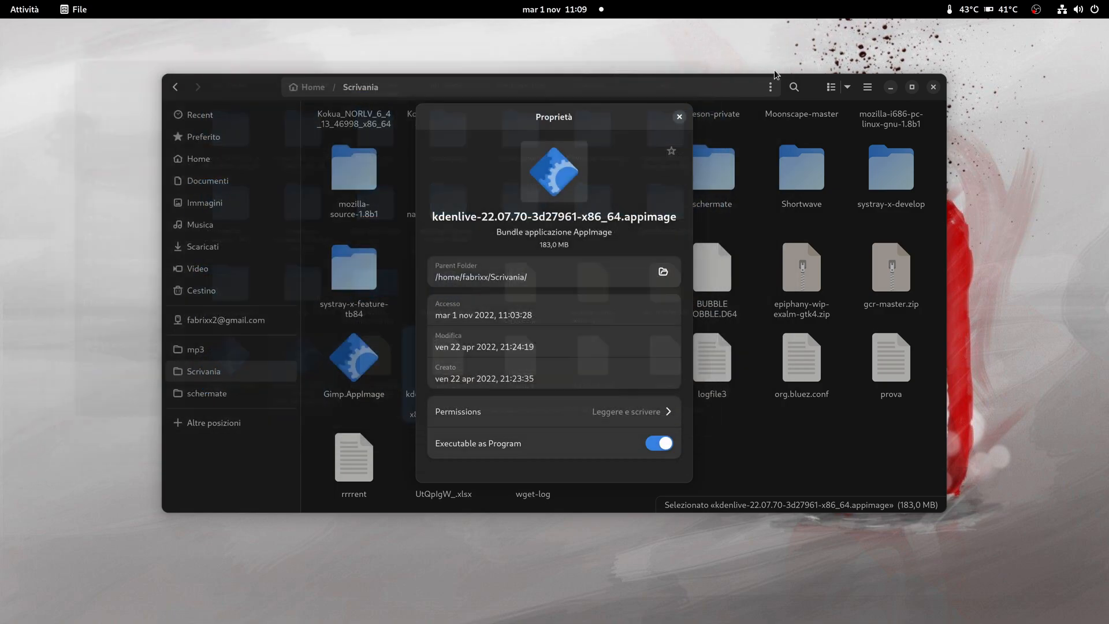
{"action": "left_click", "coordinate": [680, 118]}
{"action": "left_click", "coordinate": [891, 88]}
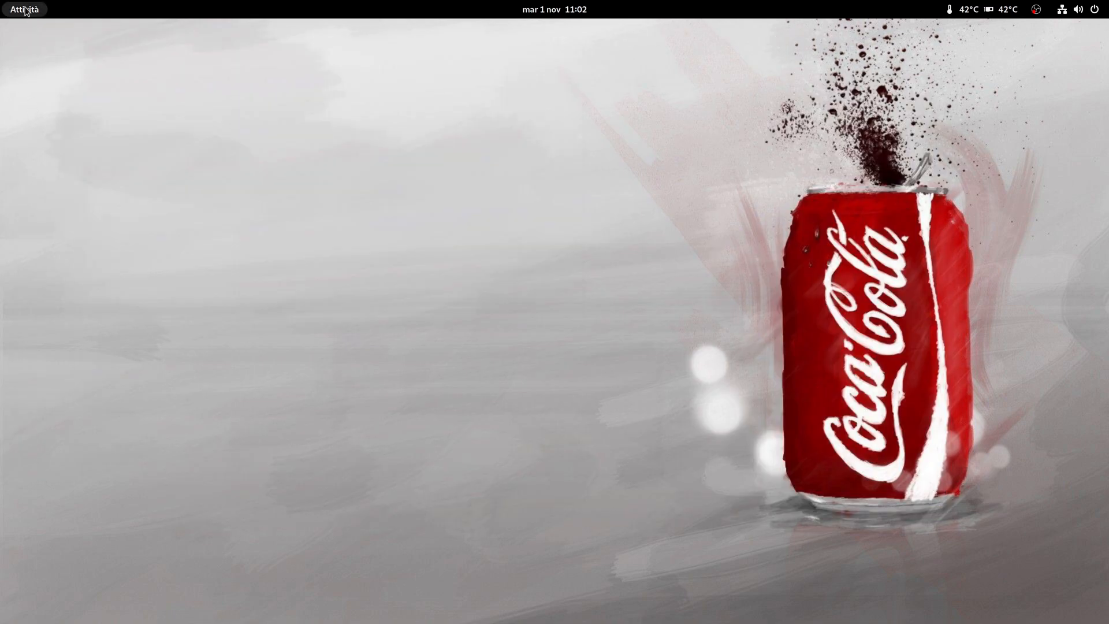
- Launch Terminale from the overview and move its window to show the system information
{"action": "left_click", "coordinate": [25, 9]}
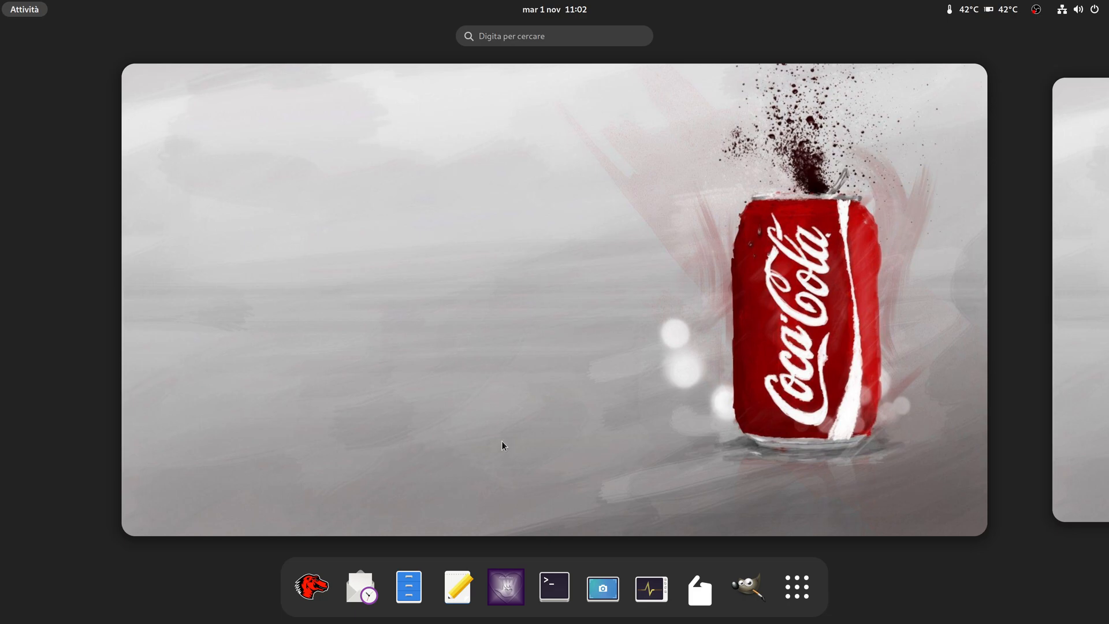
{"action": "left_click", "coordinate": [546, 586]}
{"action": "left_click_drag", "start_coordinate": [276, 58], "coordinate": [162, 120]}
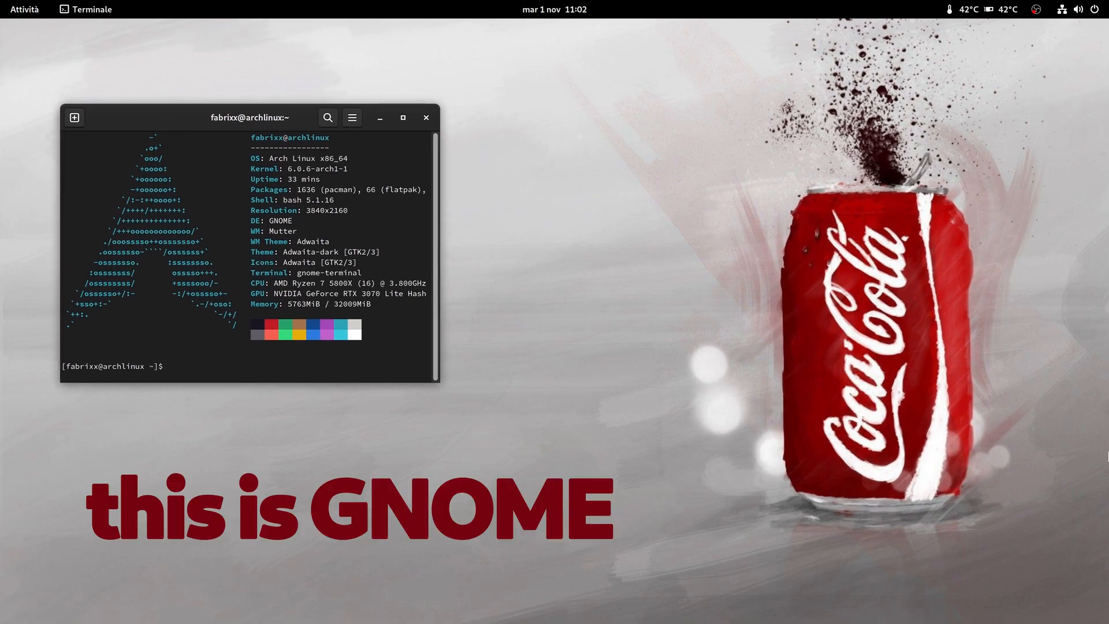